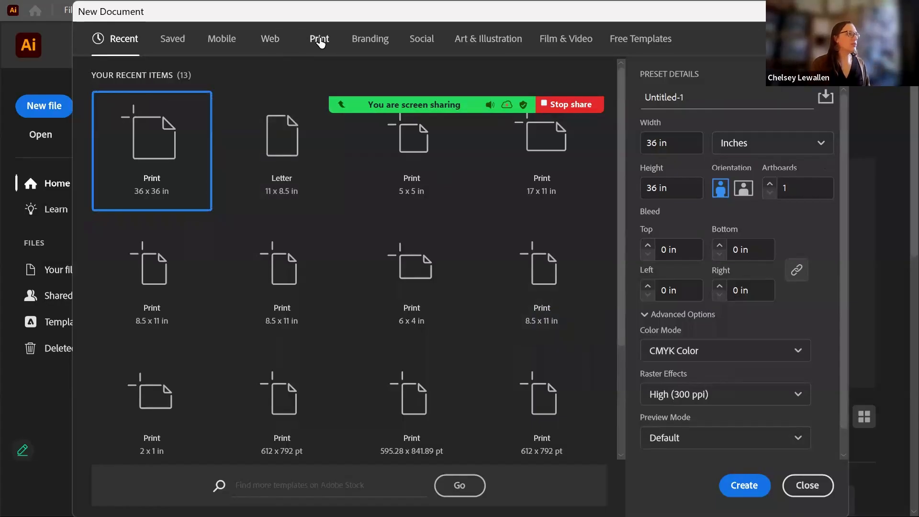
- Create a landscape 17 × 11 in Tabloid print document in inches, named for the croquis file
{"action": "left_click", "coordinate": [320, 45]}
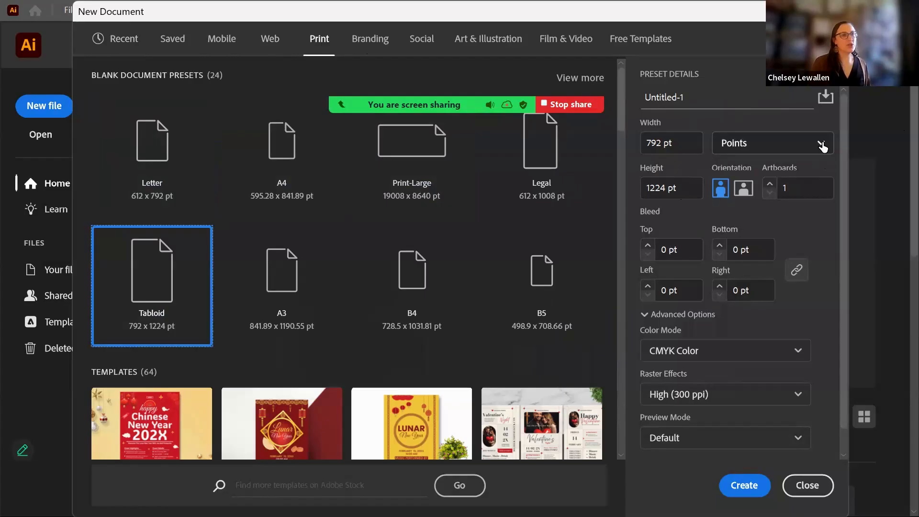
{"action": "left_click", "coordinate": [822, 146]}
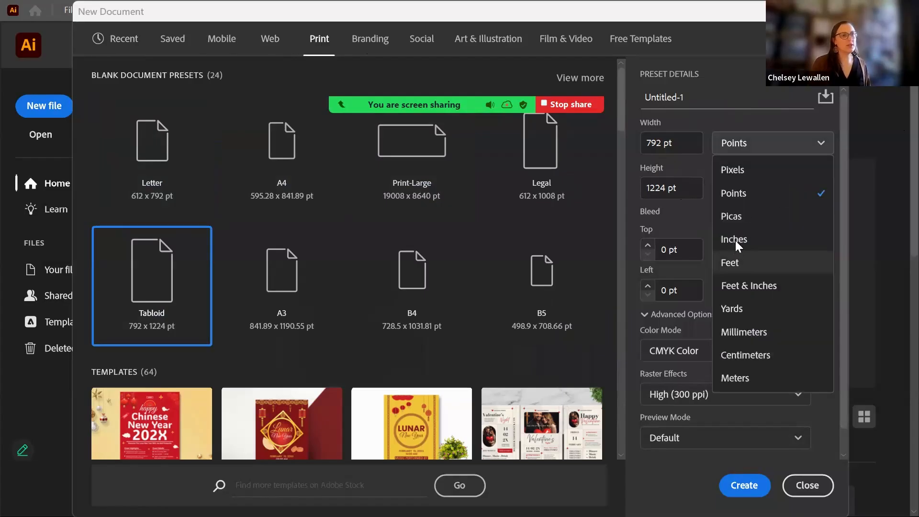
{"action": "left_click", "coordinate": [744, 239]}
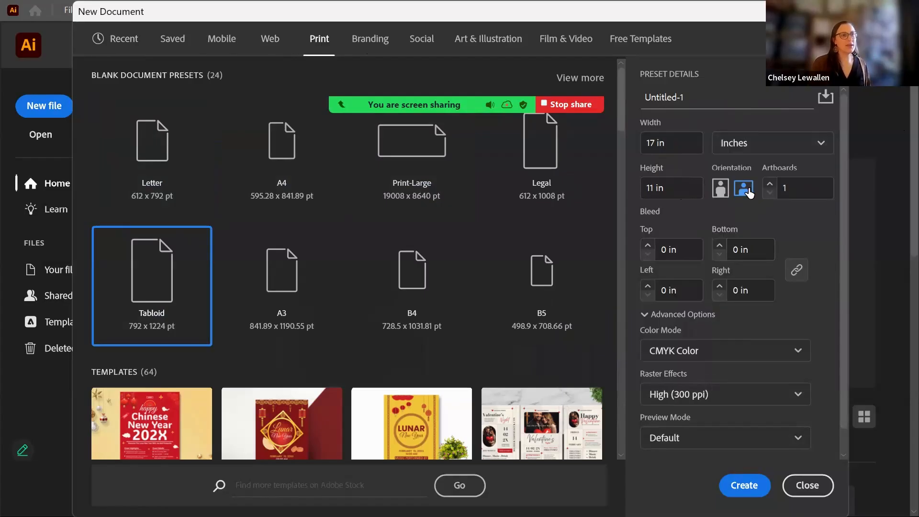
{"action": "left_click", "coordinate": [749, 97]}
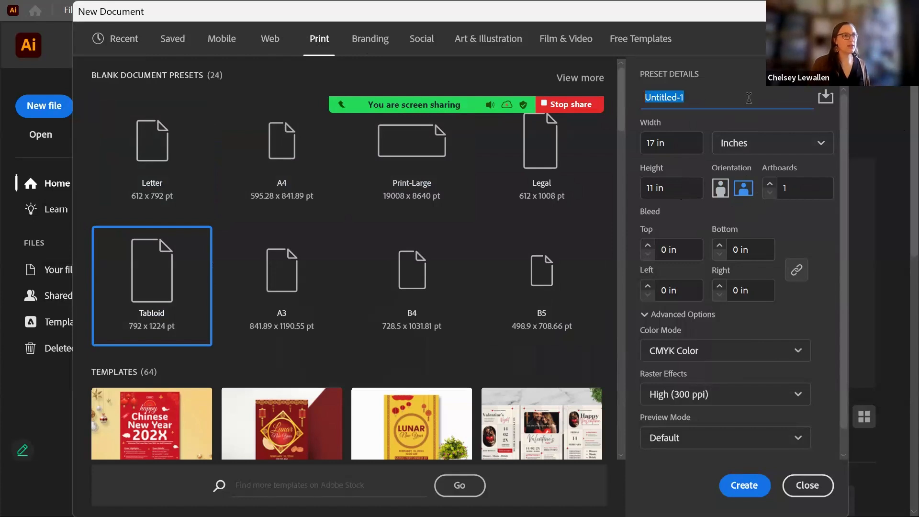
{"action": "type", "text": "Lewallen_Croquis"}
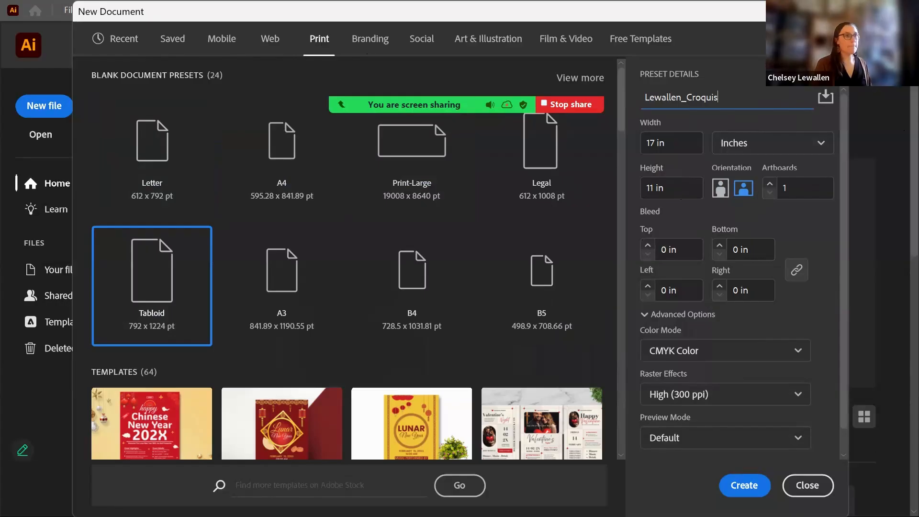
{"action": "left_click", "coordinate": [749, 485]}
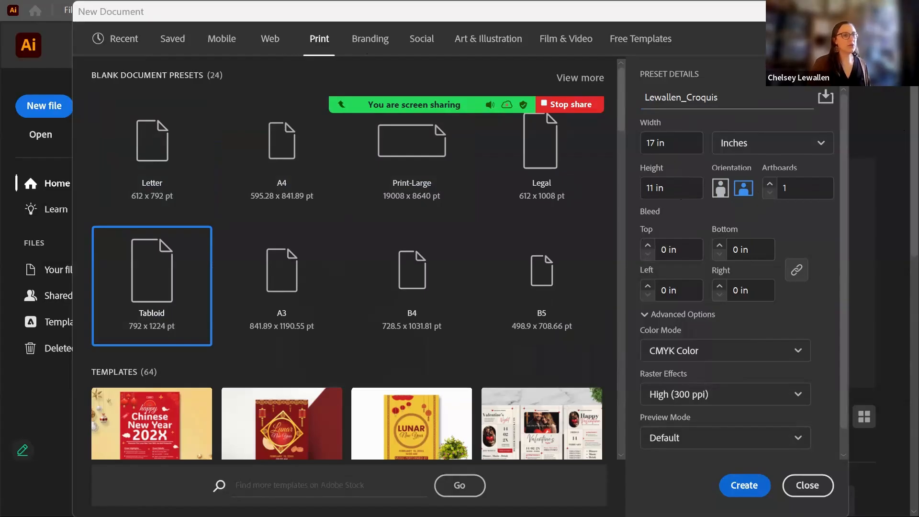
{"action": "left_click", "coordinate": [744, 489]}
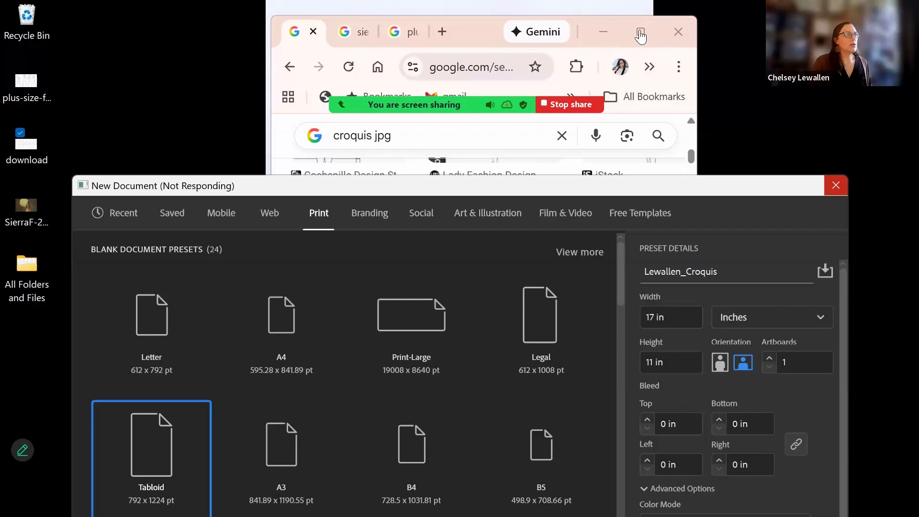
- Save a croquis image onto the desktop download file, replacing the existing one
{"action": "left_click", "coordinate": [641, 34]}
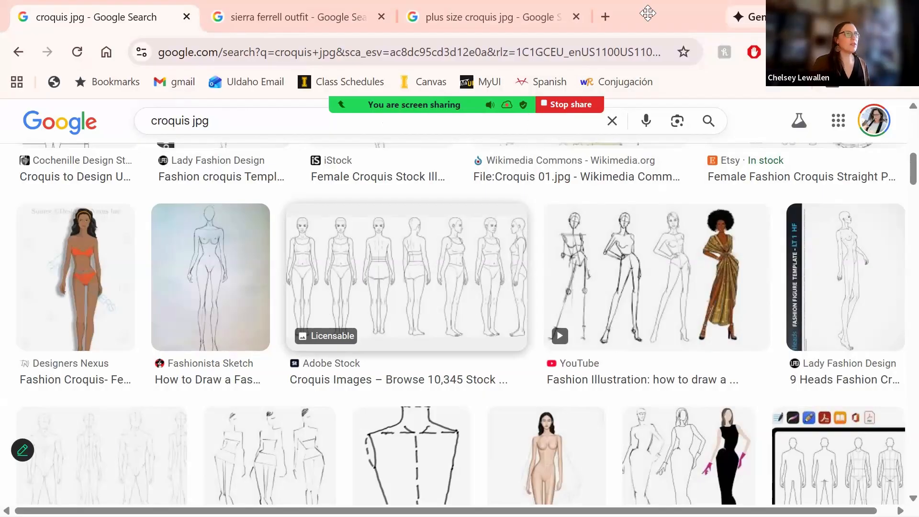
{"action": "left_click_drag", "start_coordinate": [647, 12], "coordinate": [687, 44]}
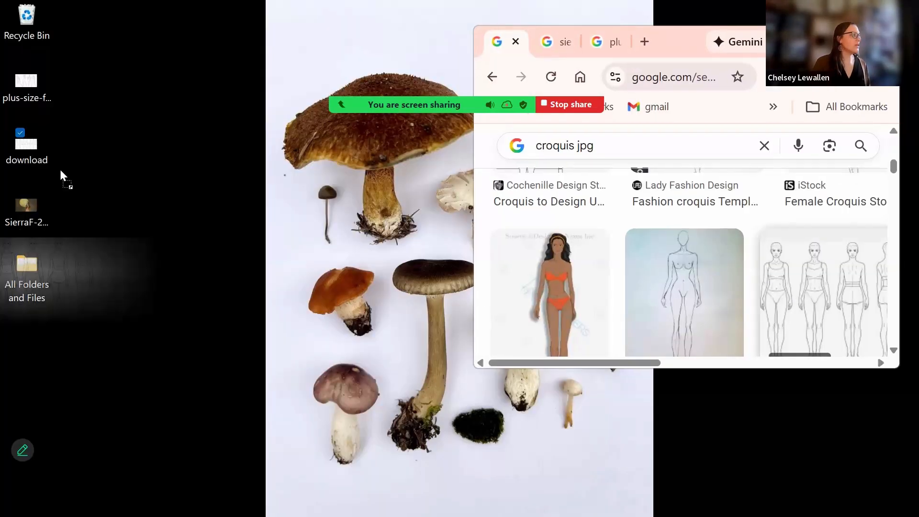
{"action": "left_click_drag", "start_coordinate": [62, 176], "coordinate": [45, 164]}
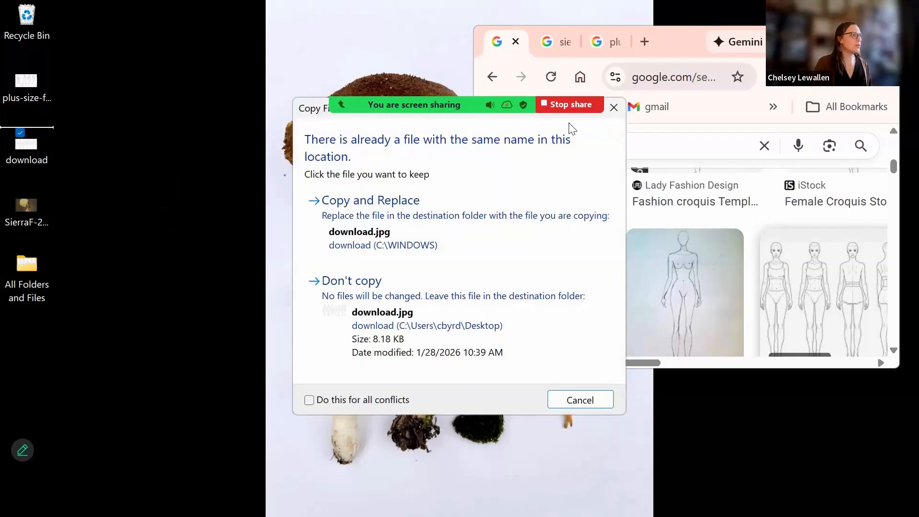
{"action": "left_click", "coordinate": [369, 206]}
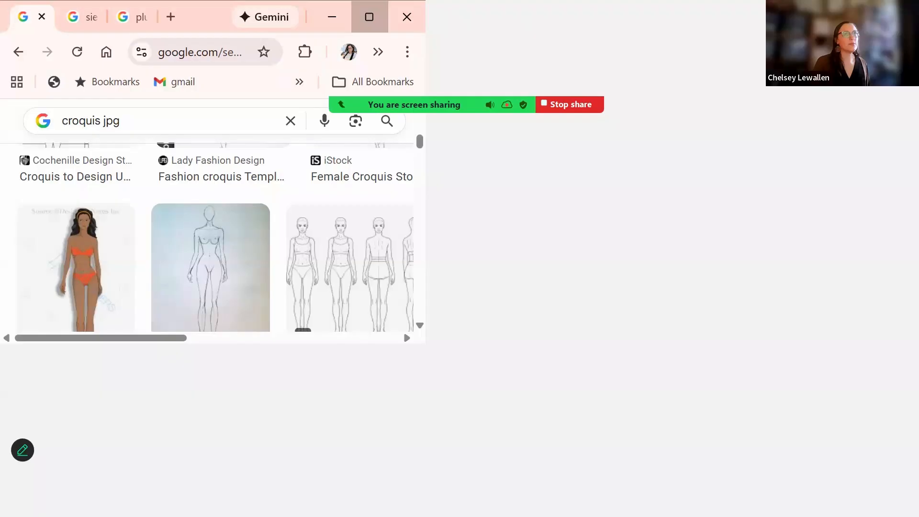
- Return Chrome to full screen and close the plus size croquis jpg results
{"action": "key", "text": "super+Up"}
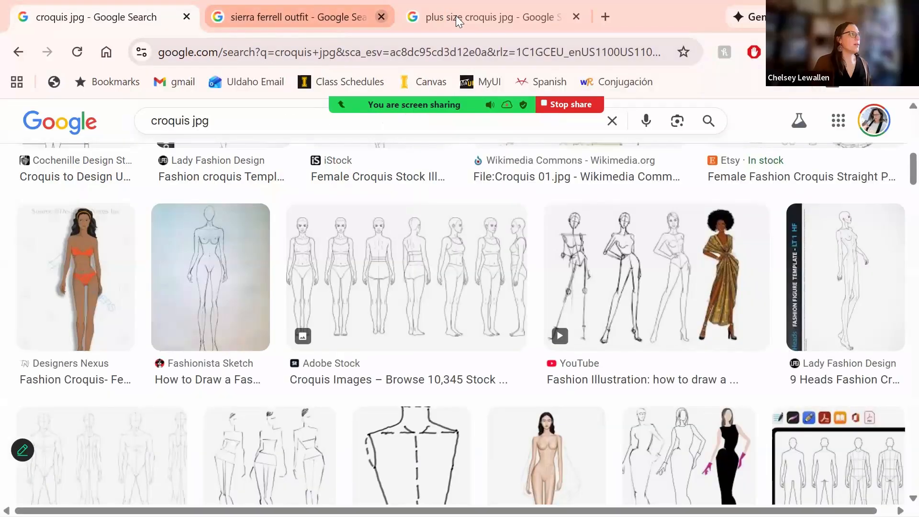
{"action": "left_click", "coordinate": [457, 21]}
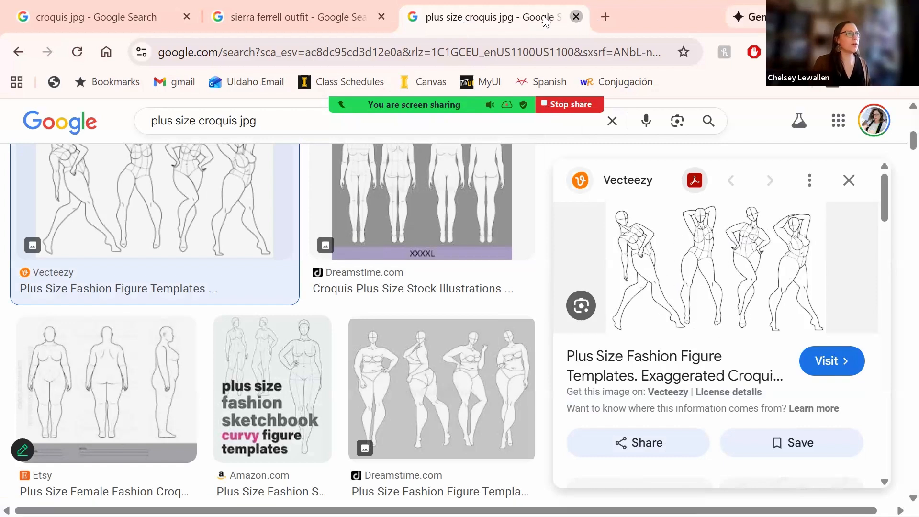
{"action": "key", "text": "ctrl+w"}
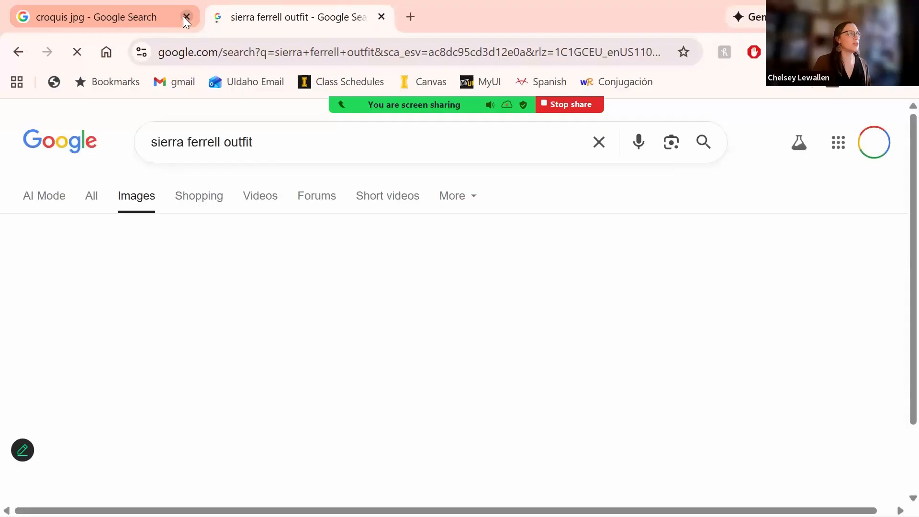
- Close the croquis jpg tab, preview one outfit photo, scroll the results, then show the desktop
{"action": "left_click", "coordinate": [186, 16]}
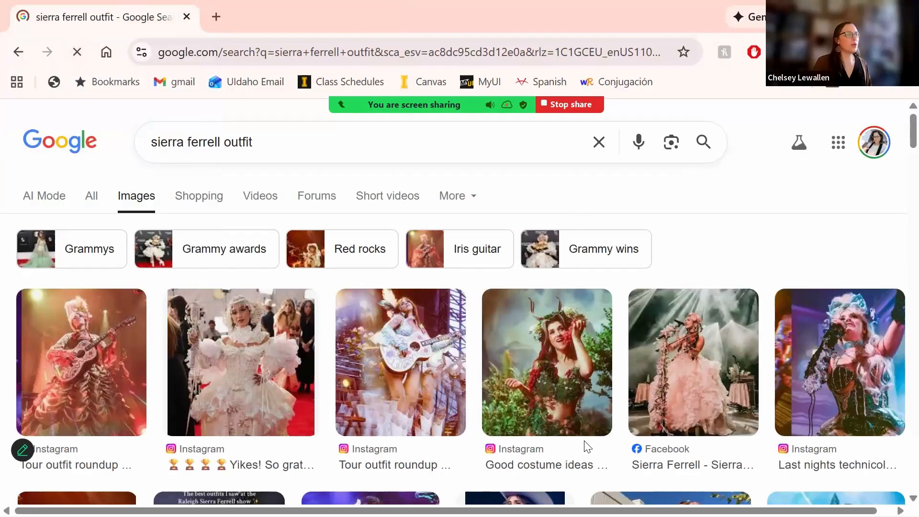
{"action": "left_click", "coordinate": [711, 341]}
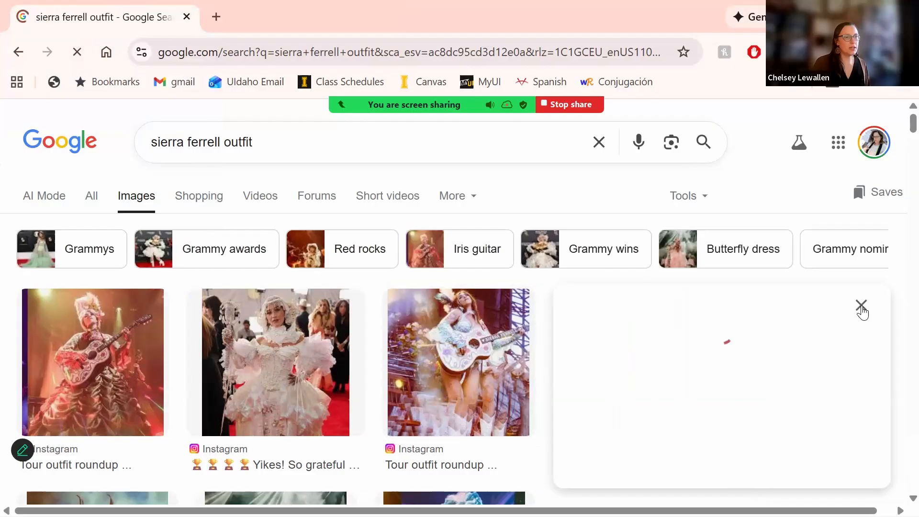
{"action": "left_click", "coordinate": [862, 306]}
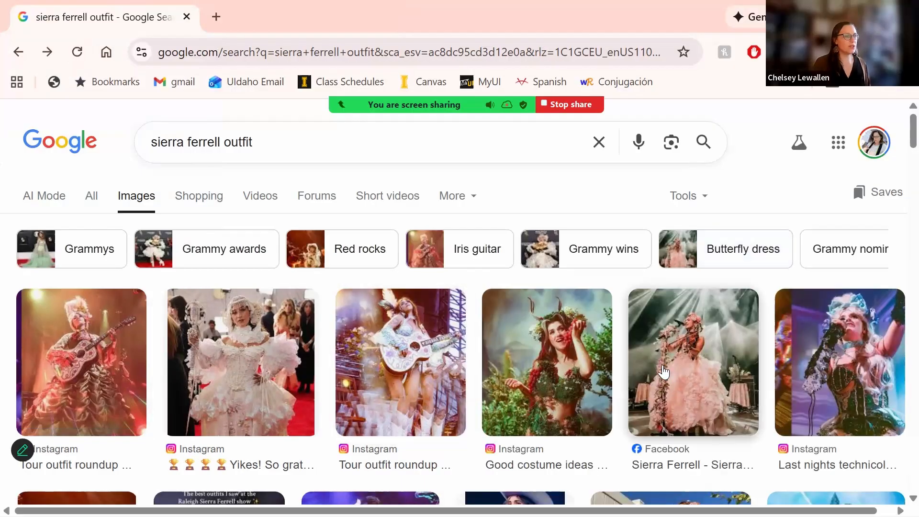
{"action": "scroll", "coordinate": [664, 371], "scroll_direction": "down", "scroll_amount": 5}
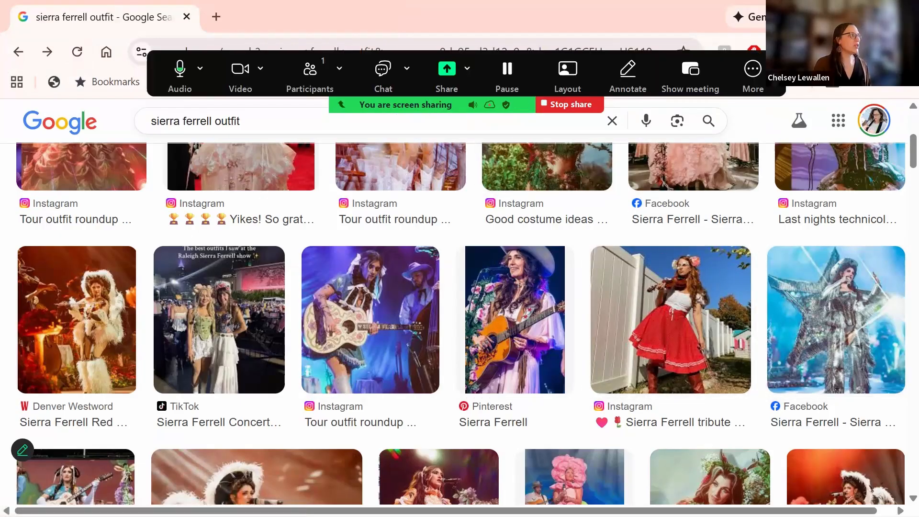
{"action": "key", "text": "super+d"}
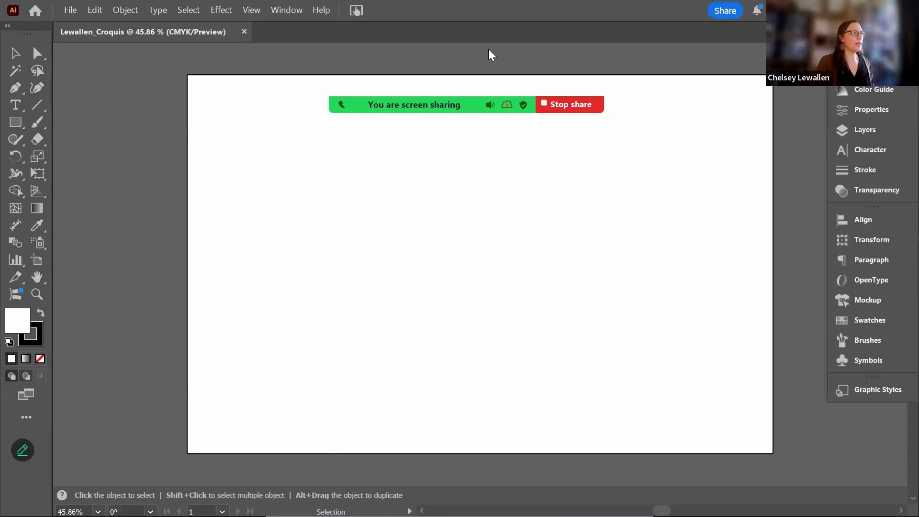
- Show rulers and add two new layers to the document
{"action": "mouse_move", "coordinate": [662, 62]}
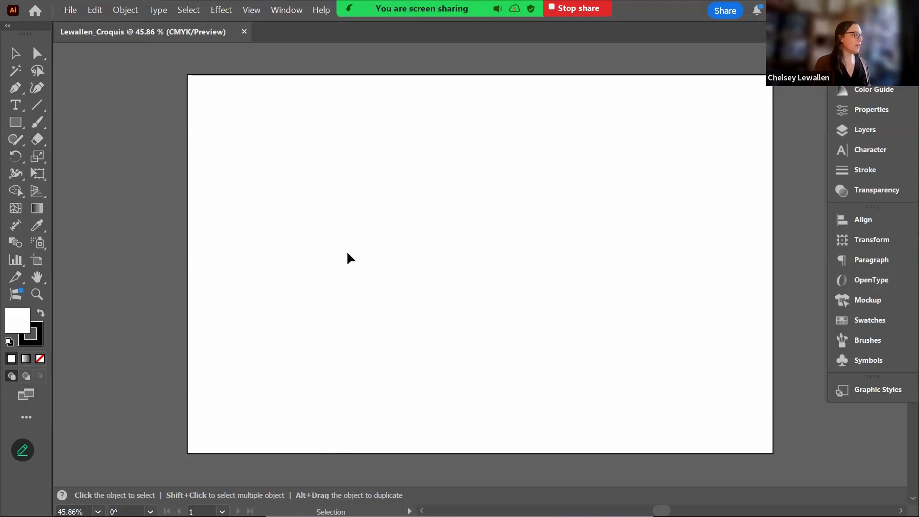
{"action": "key", "text": "ctrl+r"}
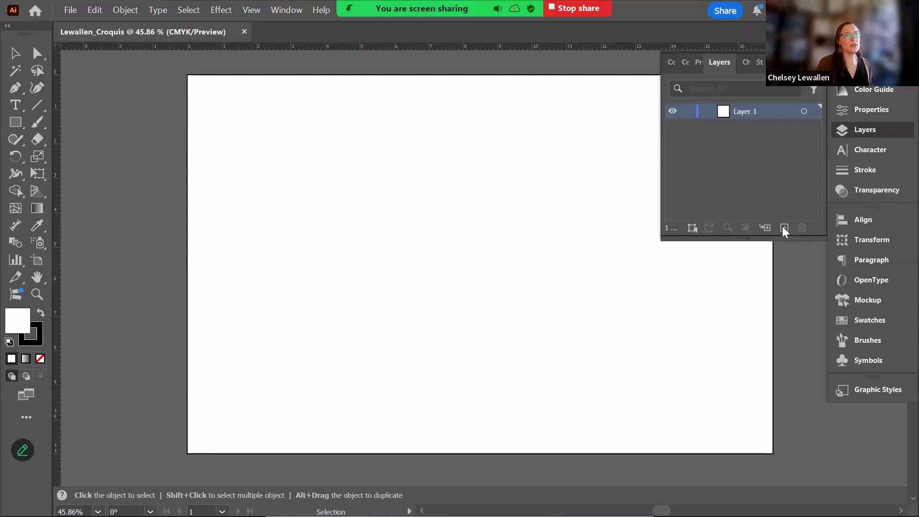
{"action": "left_click", "coordinate": [784, 227]}
{"action": "left_click", "coordinate": [784, 227]}
- Rename the three layers Croquis 1, Croquis 2 and Croquis 3
{"action": "left_click", "coordinate": [744, 143]}
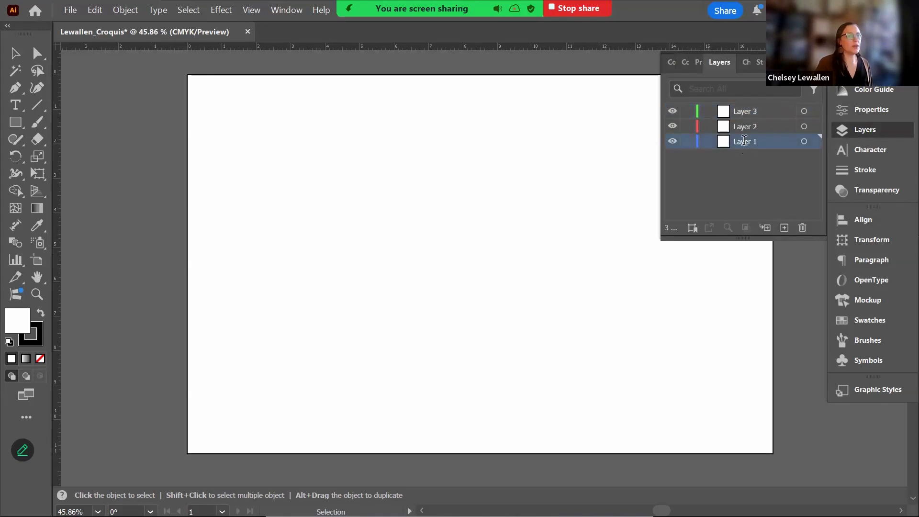
{"action": "double_click", "coordinate": [743, 140]}
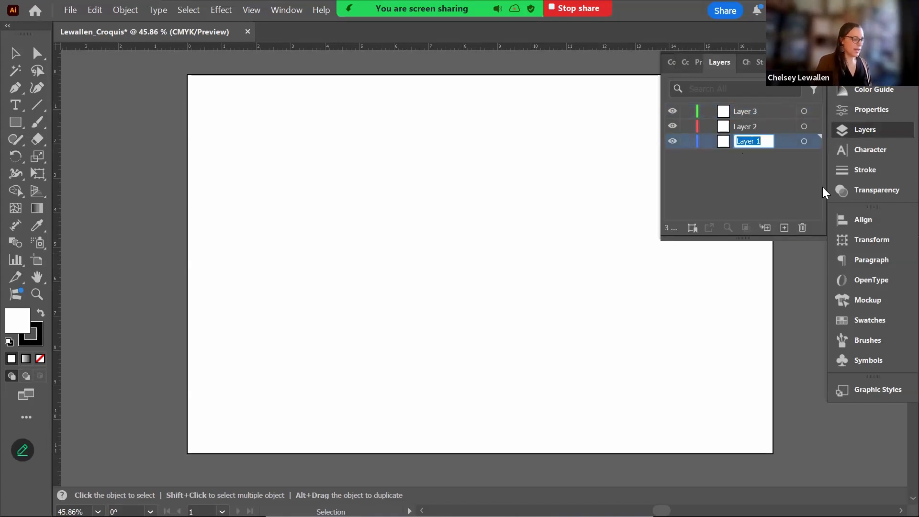
{"action": "type", "text": "Cro"}
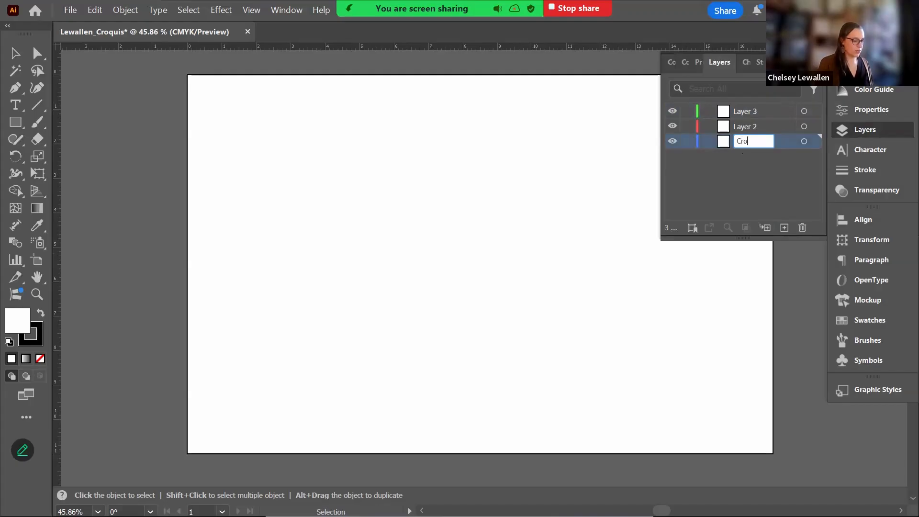
{"action": "type", "text": "quis 1"}
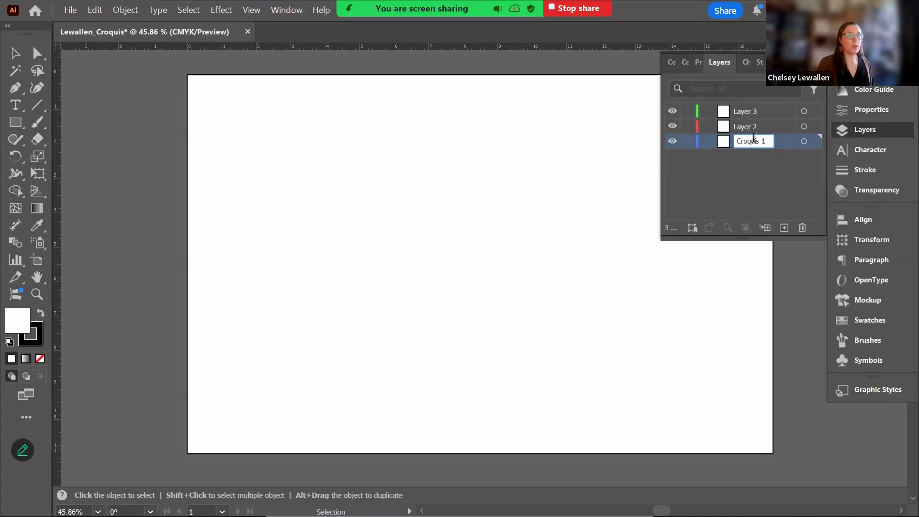
{"action": "left_click_drag", "start_coordinate": [762, 141], "coordinate": [746, 127]}
{"action": "key", "text": "ctrl+c"}
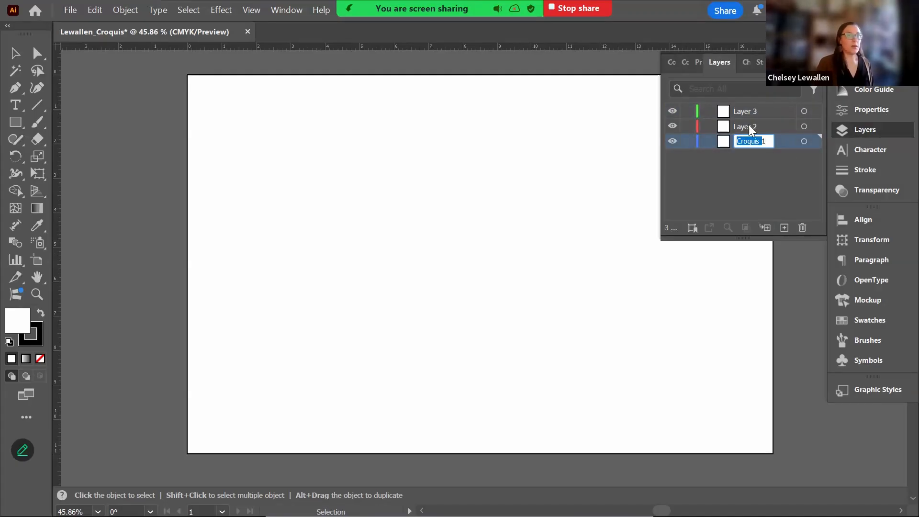
{"action": "double_click", "coordinate": [755, 126]}
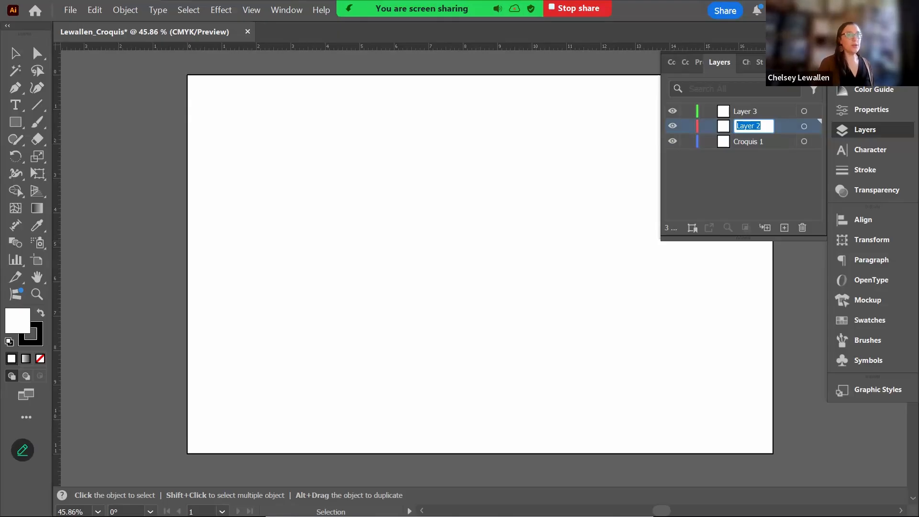
{"action": "key", "text": "ctrl+v"}
{"action": "type", "text": "22"}
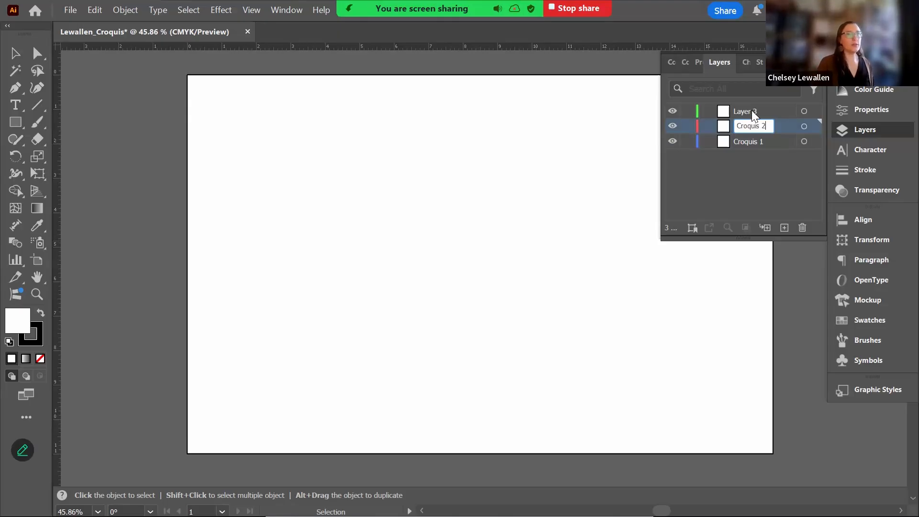
{"action": "double_click", "coordinate": [752, 111]}
{"action": "key", "text": "ctrl+v"}
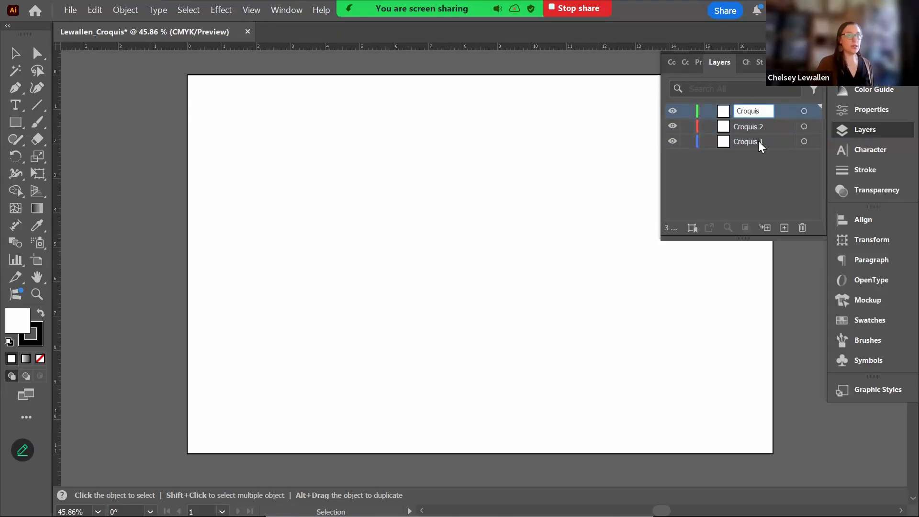
{"action": "type", "text": "3"}
{"action": "key", "text": "Return"}
- Place the downloaded croquis image on the Croquis 1 layer and enlarge it to about 19.9 × 9.86 in
{"action": "left_click", "coordinate": [737, 142]}
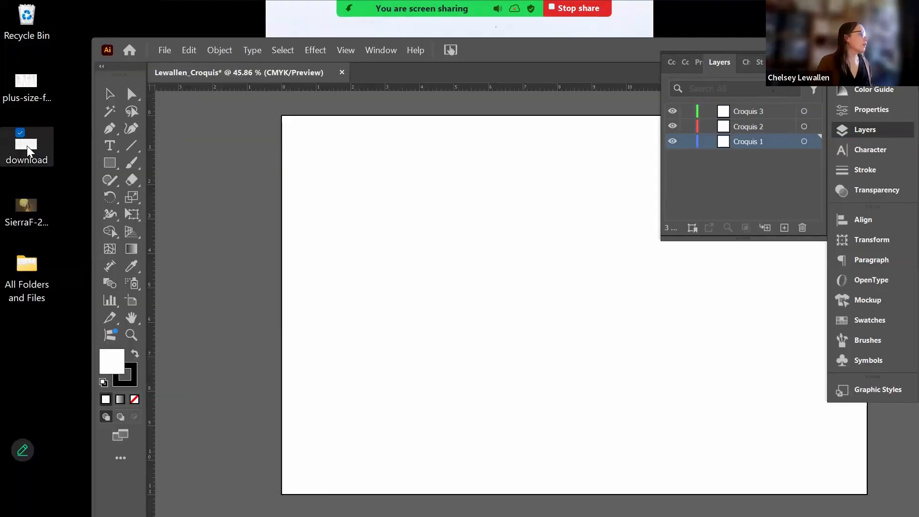
{"action": "left_click_drag", "start_coordinate": [29, 151], "coordinate": [421, 252]}
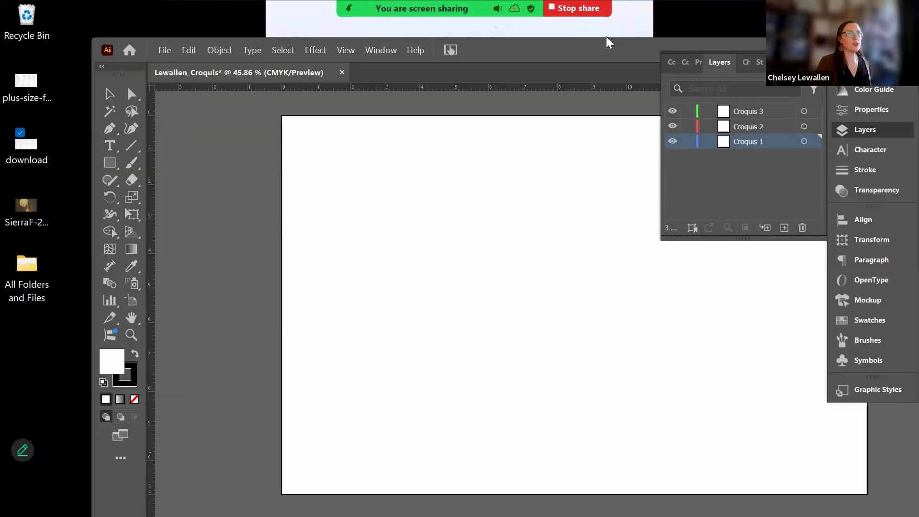
{"action": "left_click_drag", "start_coordinate": [618, 50], "coordinate": [595, 17]}
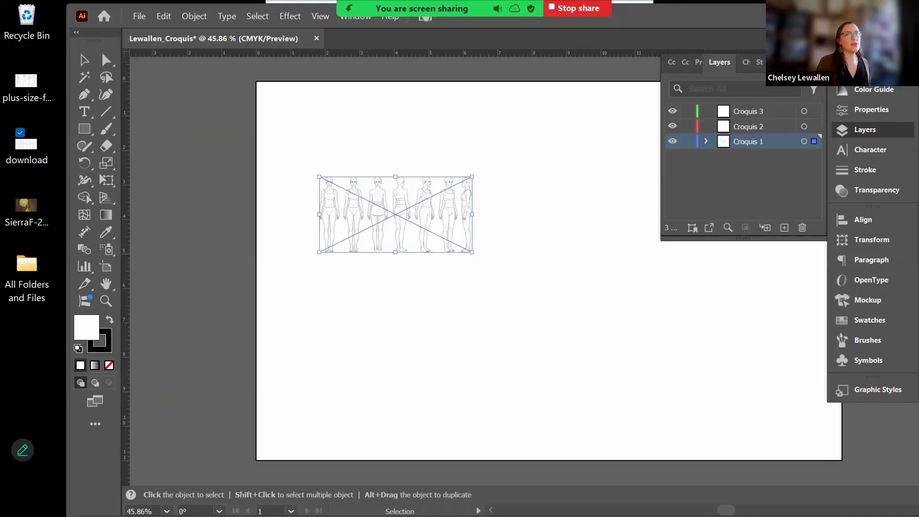
{"action": "key", "text": "shift+Tab"}
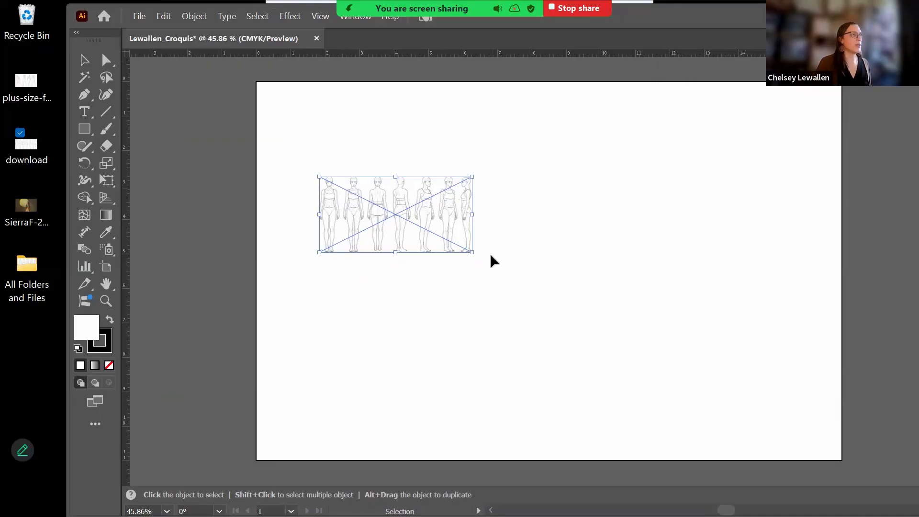
{"action": "left_click_drag", "start_coordinate": [473, 254], "coordinate": [814, 508]}
{"action": "left_click_drag", "start_coordinate": [314, 174], "coordinate": [170, 95]}
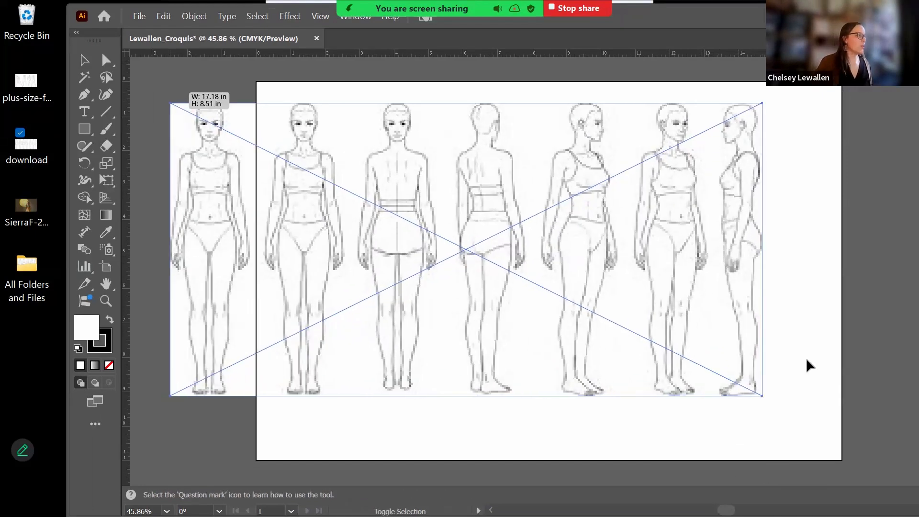
{"action": "left_click_drag", "start_coordinate": [763, 398], "coordinate": [856, 442]}
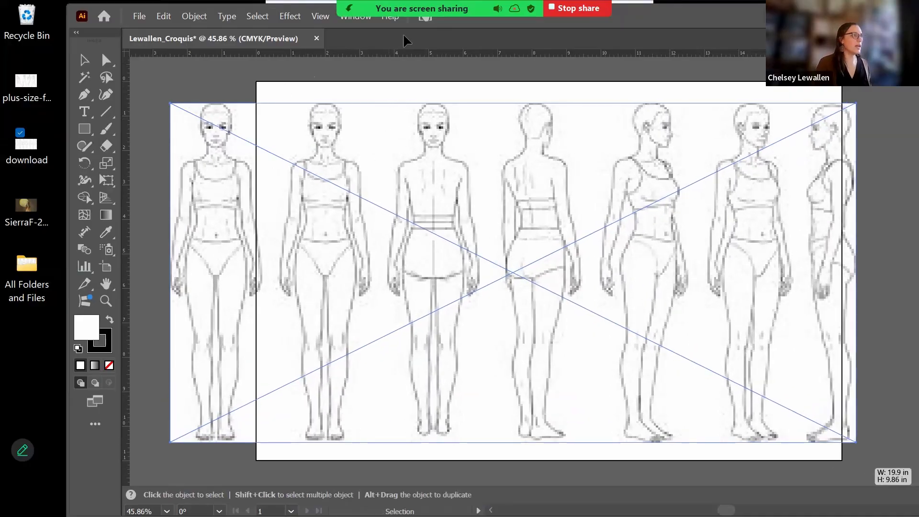
- Show the Properties panel and embed the linked croquis image
{"action": "left_click", "coordinate": [362, 20]}
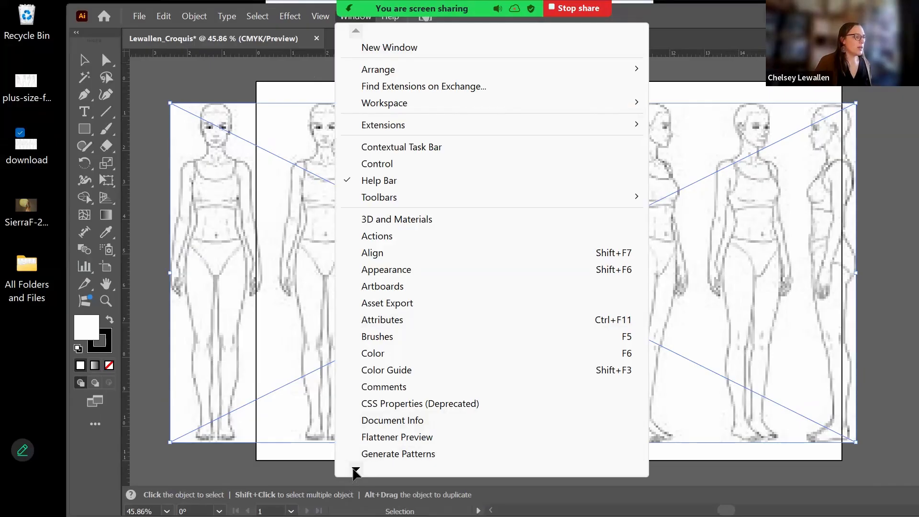
{"action": "mouse_move", "coordinate": [356, 470]}
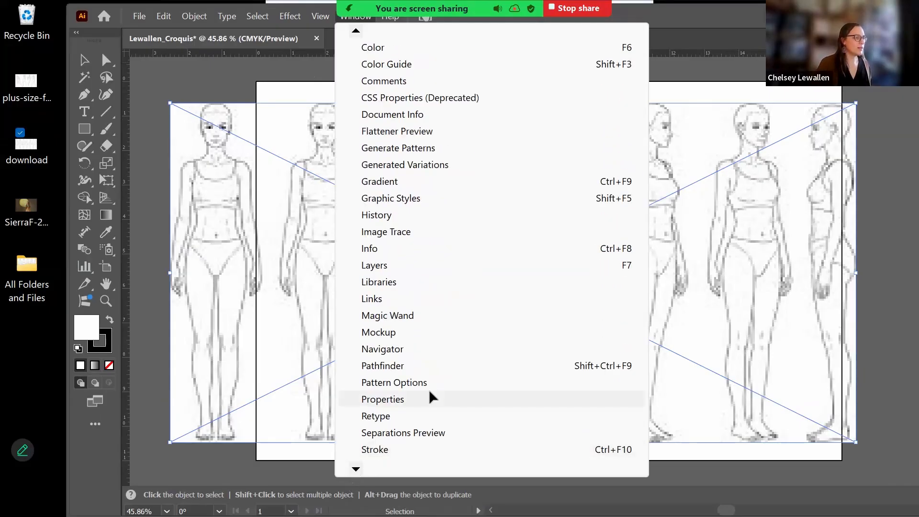
{"action": "left_click", "coordinate": [404, 400]}
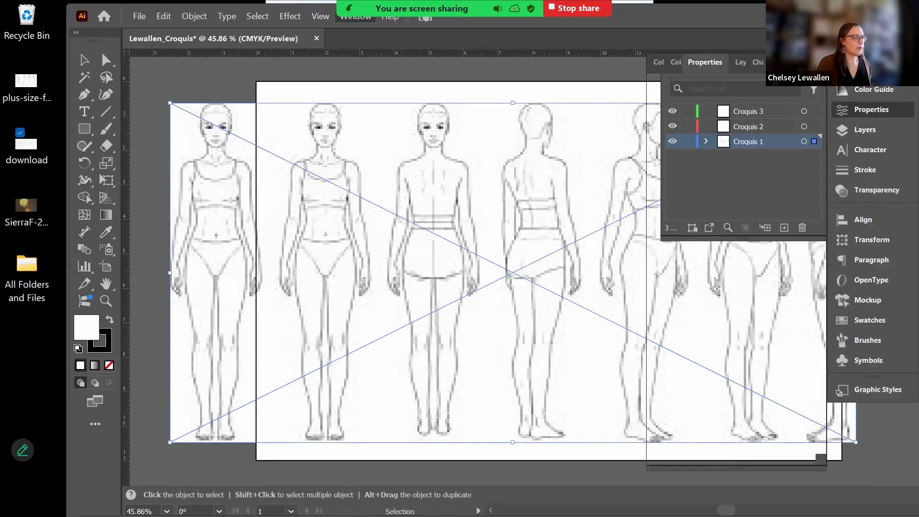
{"action": "scroll", "coordinate": [737, 336], "scroll_direction": "down", "scroll_amount": 3}
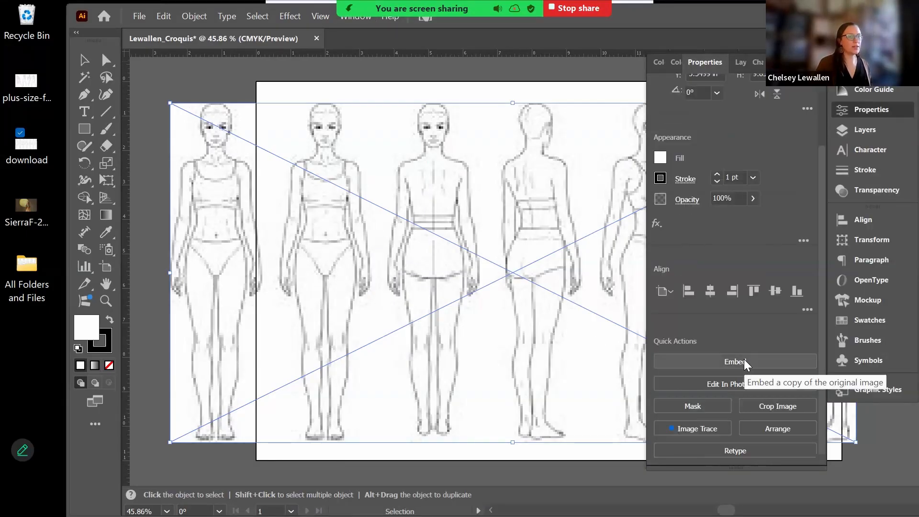
{"action": "left_click", "coordinate": [744, 363]}
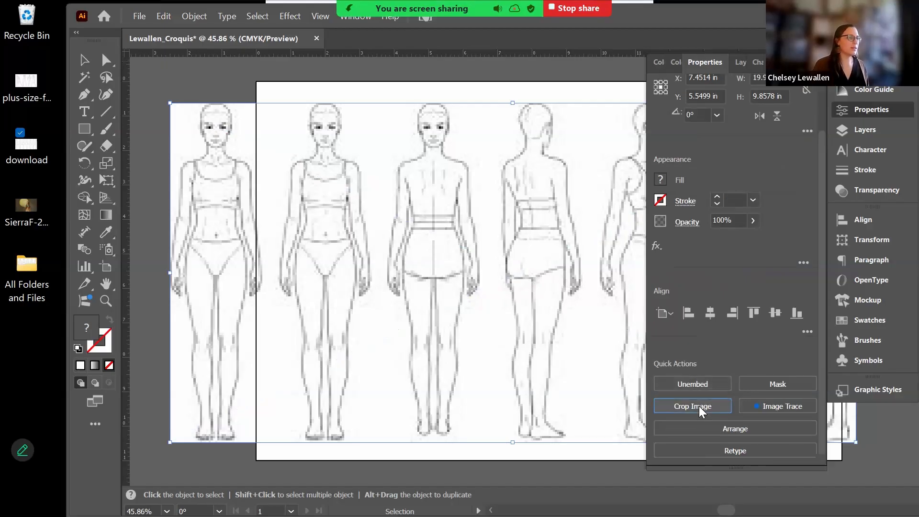
- Crop the image to a single front-view figure, about 3.12 × 9.92 in
{"action": "left_click", "coordinate": [690, 406]}
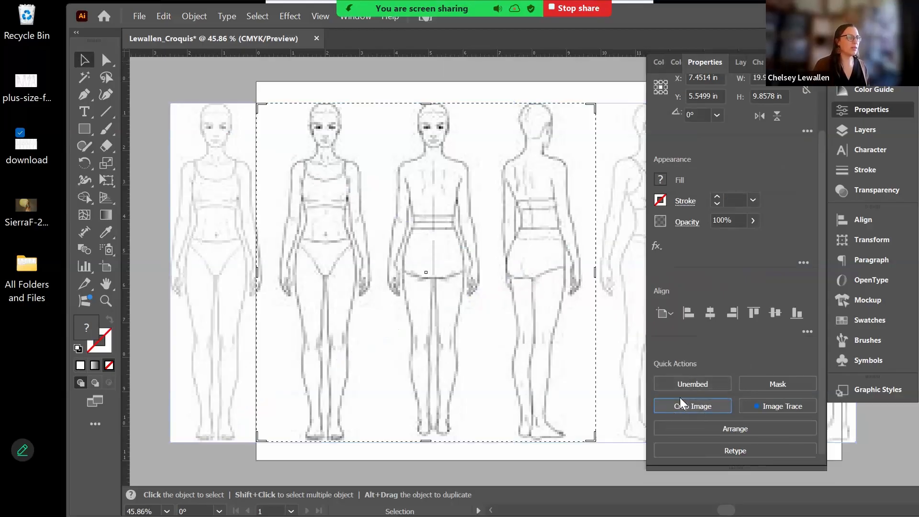
{"action": "left_click_drag", "start_coordinate": [596, 275], "coordinate": [379, 277]}
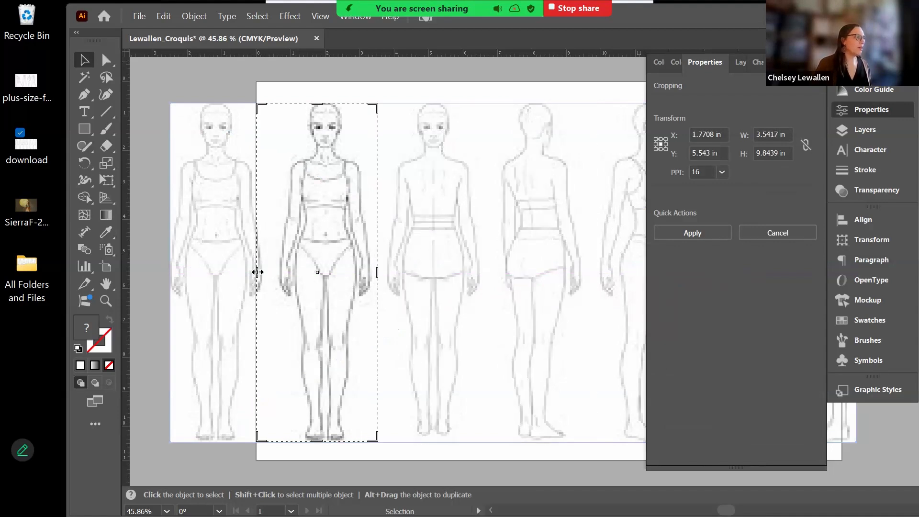
{"action": "left_click_drag", "start_coordinate": [274, 271], "coordinate": [277, 271]}
{"action": "key", "text": "Return"}
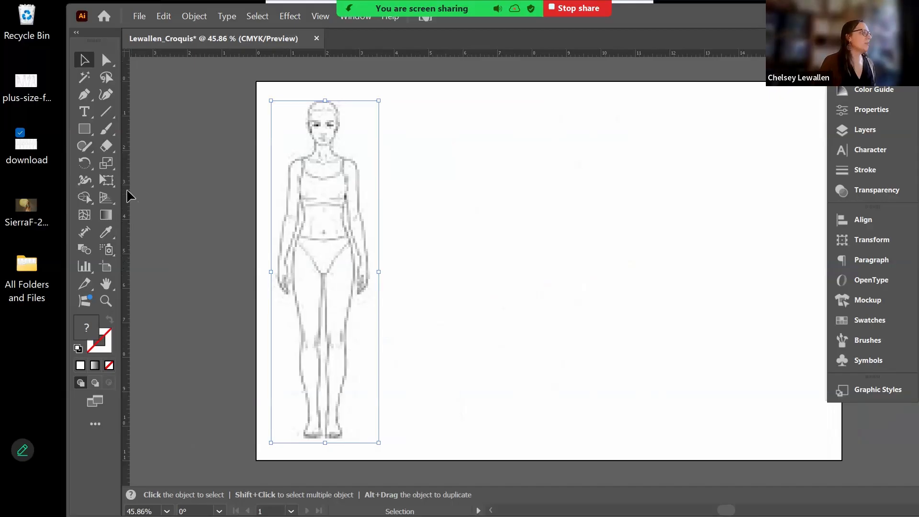
- Add a vertical guide from the left ruler down the centre of the cropped figure
{"action": "left_click_drag", "start_coordinate": [175, 191], "coordinate": [323, 194]}
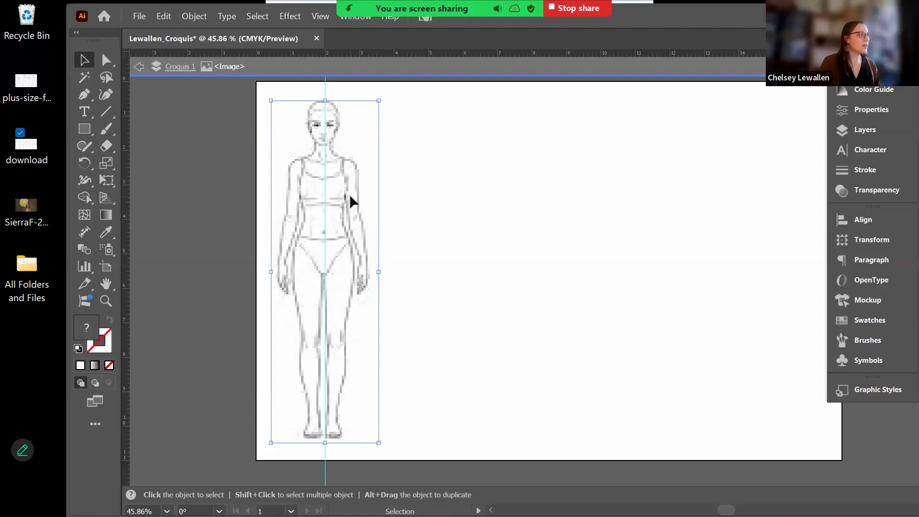
{"action": "left_click", "coordinate": [460, 170]}
{"action": "left_click", "coordinate": [345, 180]}
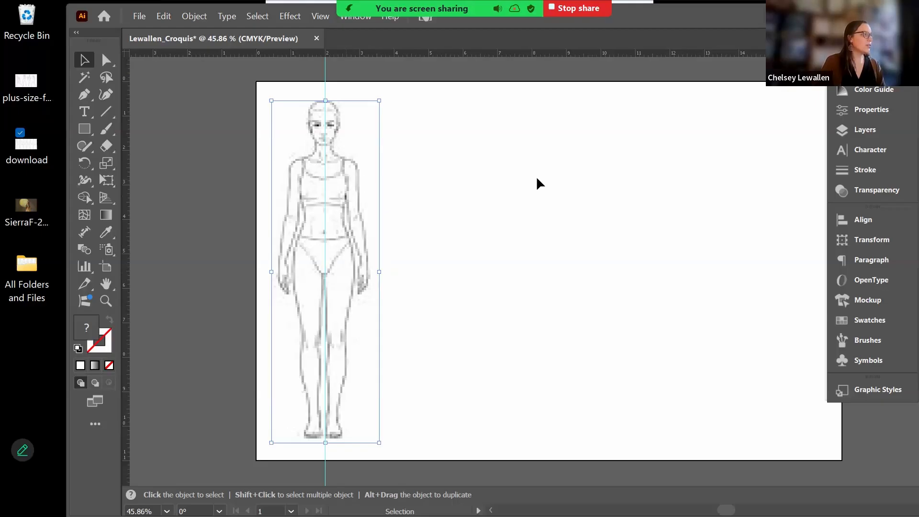
{"action": "left_click", "coordinate": [263, 95]}
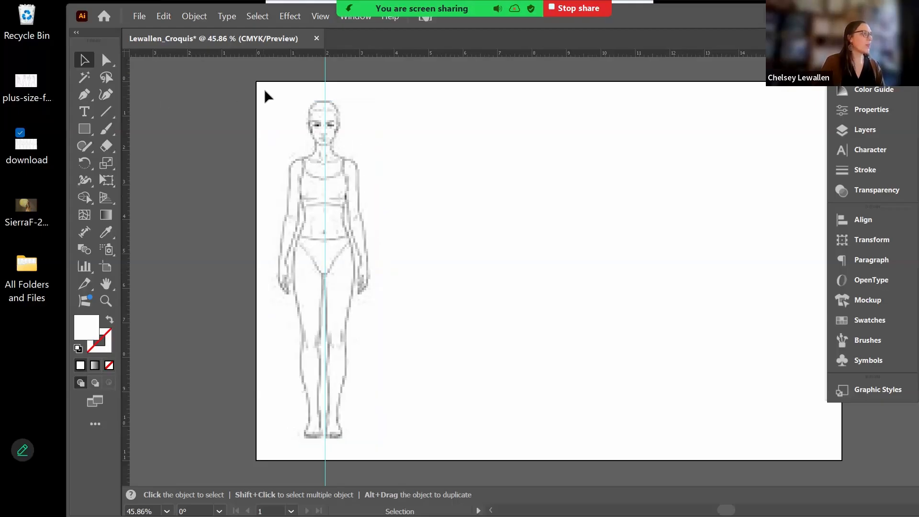
{"action": "left_click", "coordinate": [362, 228]}
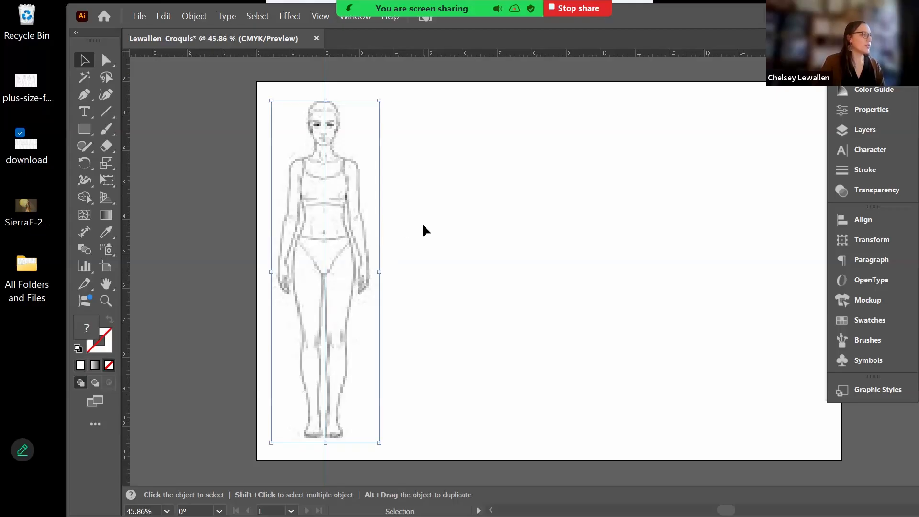
{"action": "left_click", "coordinate": [259, 88]}
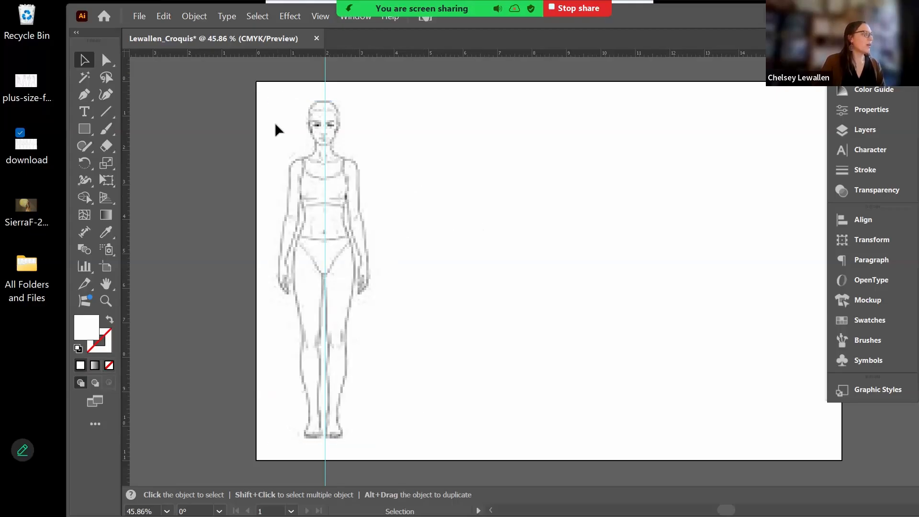
{"action": "left_click", "coordinate": [348, 196]}
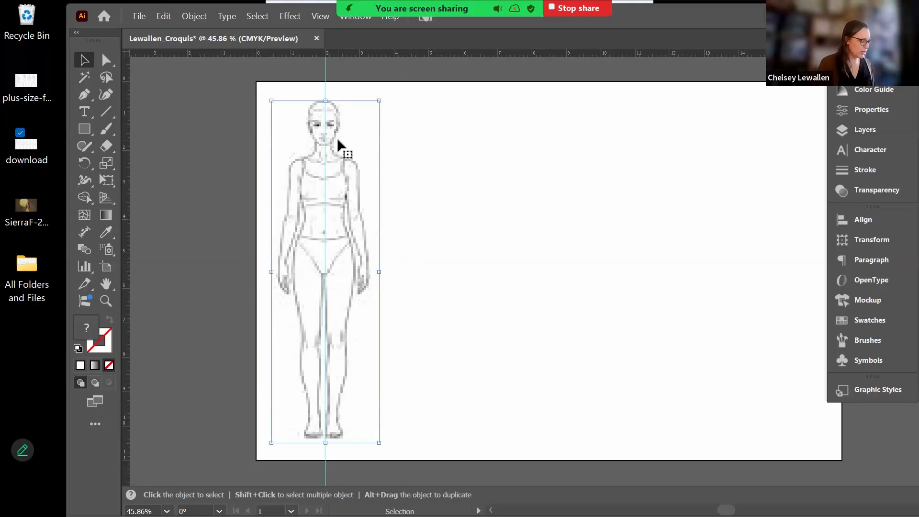
- Deselect the figure and pan the artboard right, ready for tracing
{"action": "key", "text": "a"}
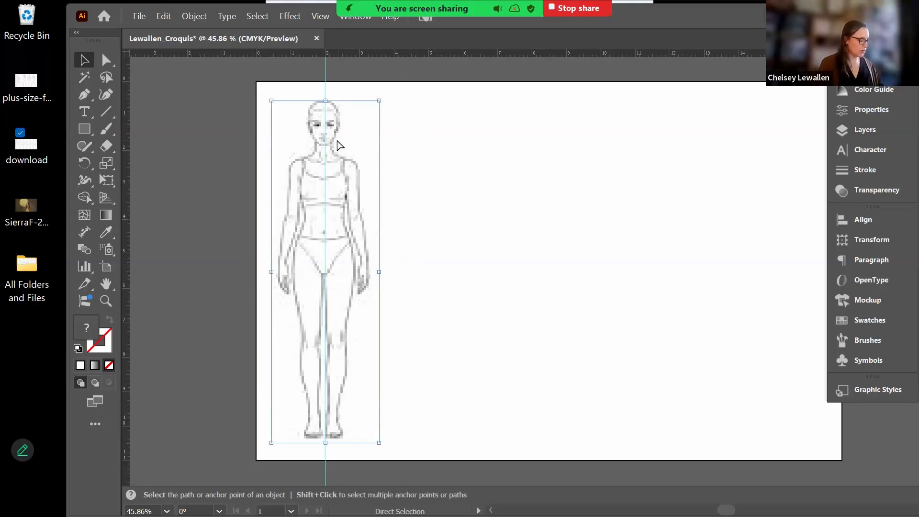
{"action": "left_click", "coordinate": [380, 124]}
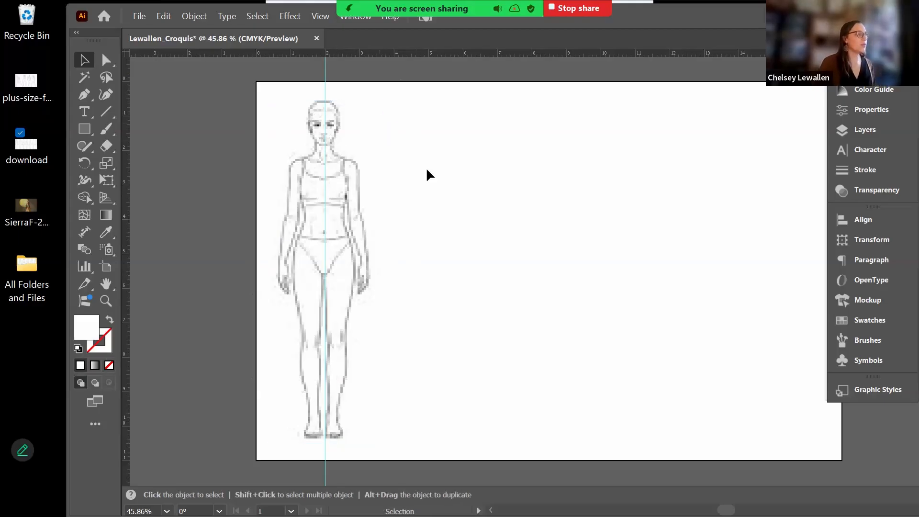
{"action": "left_click_drag", "start_coordinate": [420, 186], "coordinate": [536, 188]}
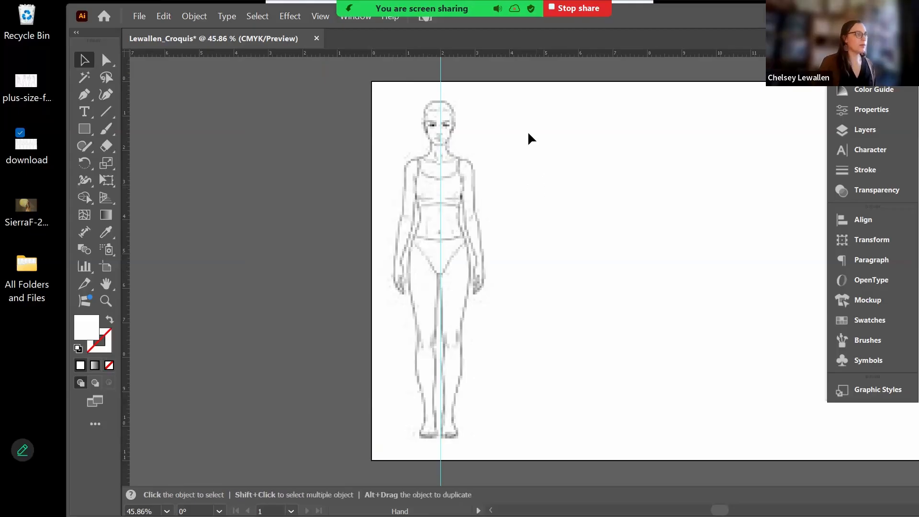
{"action": "key", "text": "p"}
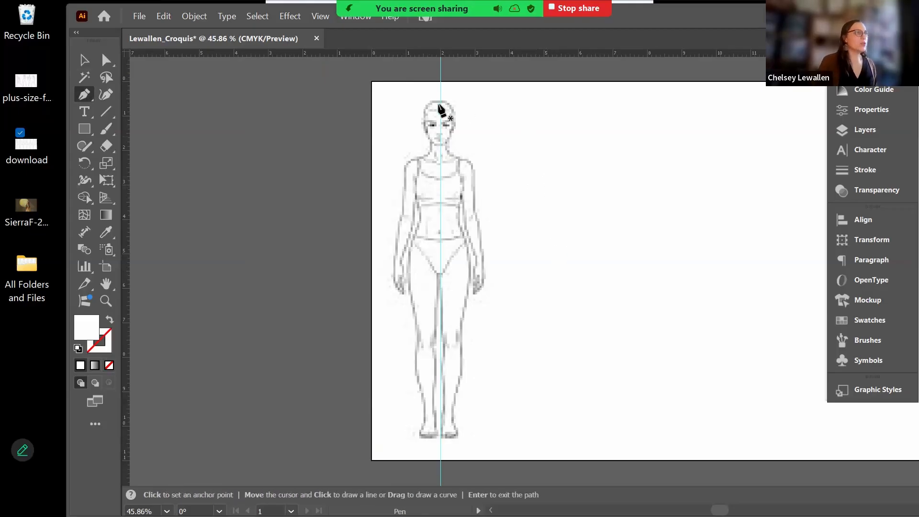
- At 100% zoom, place the first anchor atop the head with no fill and a black stroke
{"action": "key", "text": "ctrl+1"}
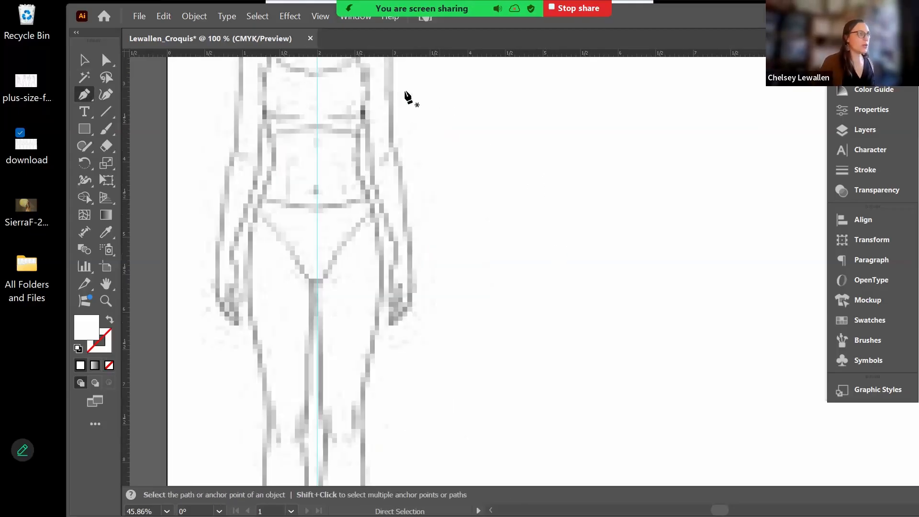
{"action": "left_click_drag", "start_coordinate": [404, 94], "coordinate": [464, 416]}
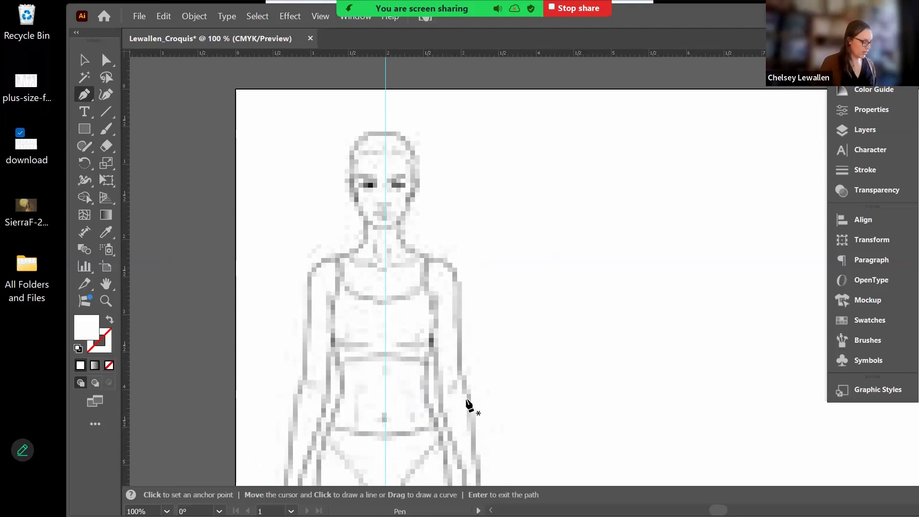
{"action": "left_click", "coordinate": [385, 131]}
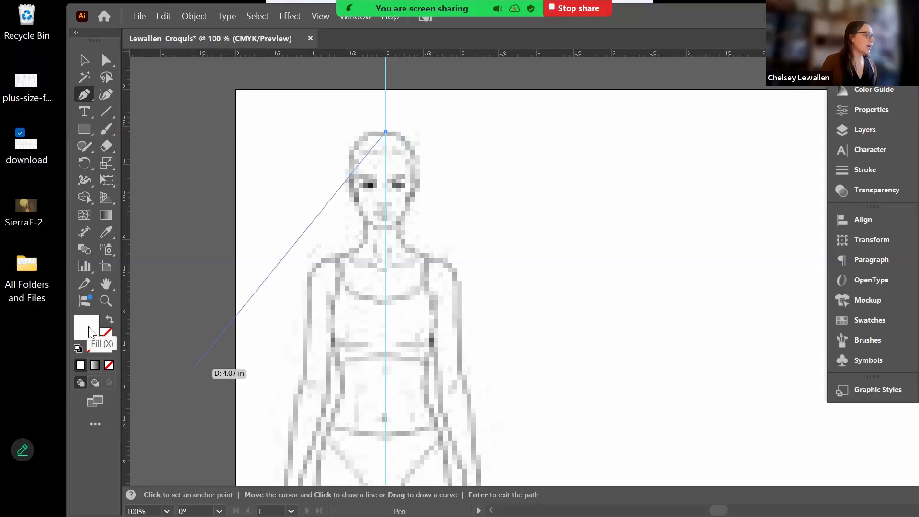
{"action": "left_click", "coordinate": [109, 366]}
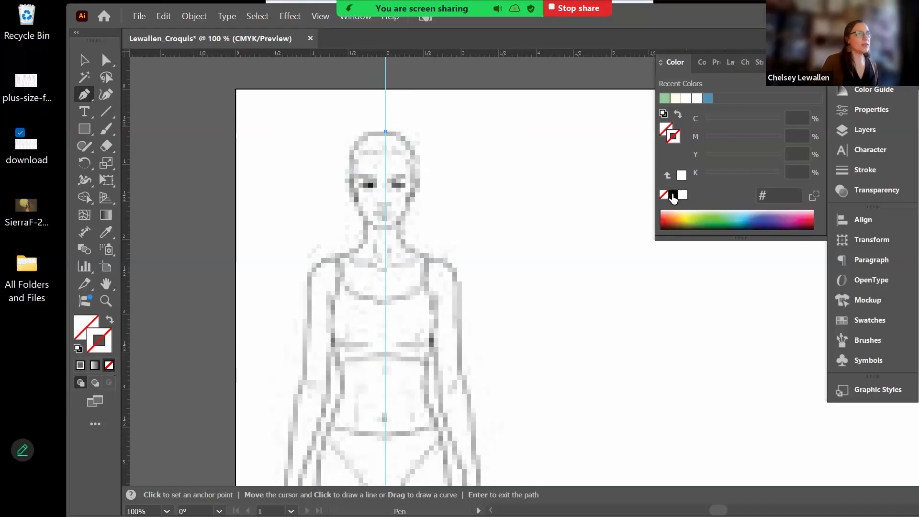
{"action": "left_click", "coordinate": [674, 196]}
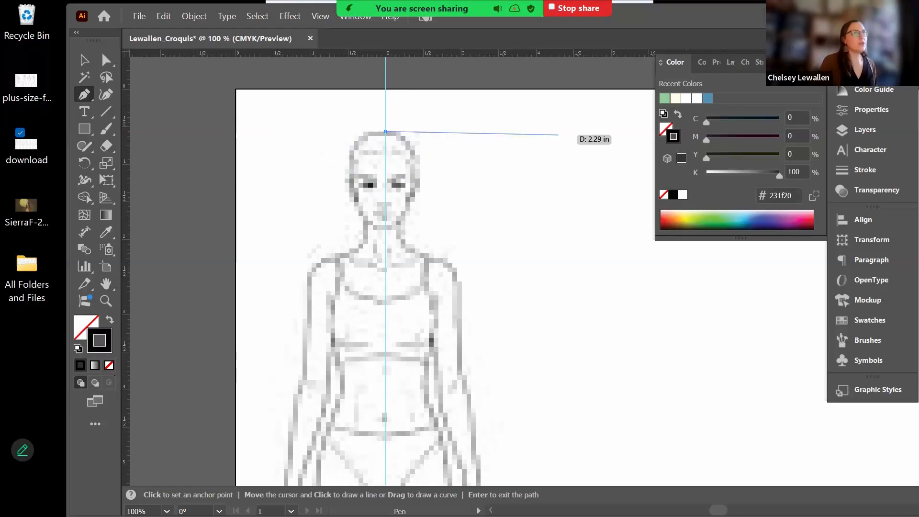
- Draft a head-to-shoulder path and round its head and cheek segments into curves
{"action": "left_click", "coordinate": [418, 173]}
{"action": "left_click_drag", "start_coordinate": [419, 204], "coordinate": [420, 220]}
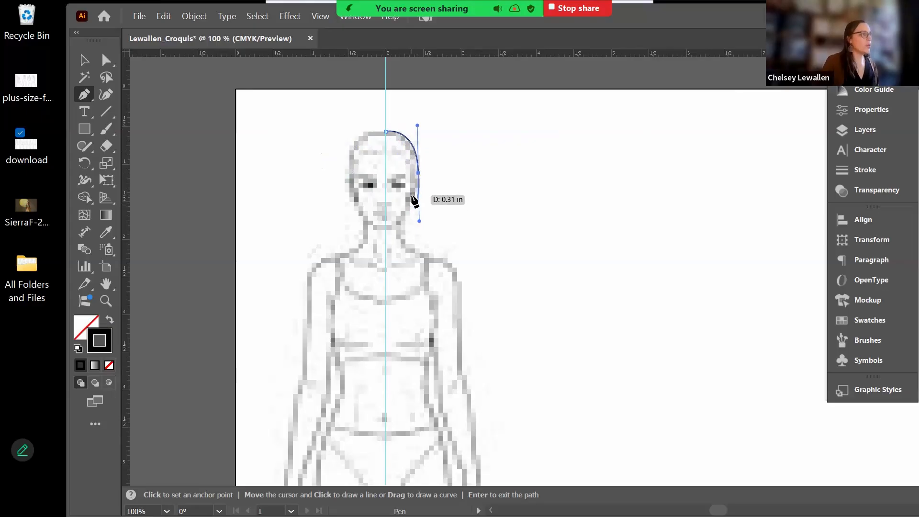
{"action": "key", "text": "ctrl+z"}
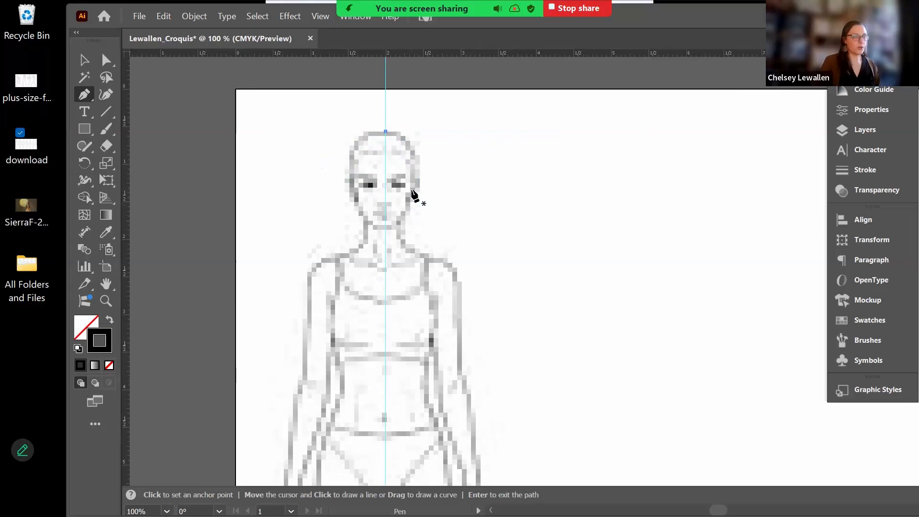
{"action": "left_click", "coordinate": [386, 132]}
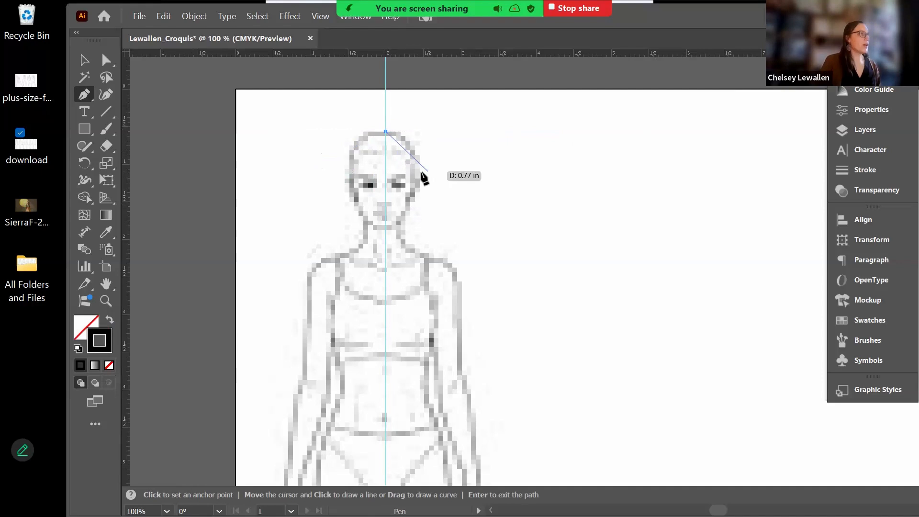
{"action": "left_click", "coordinate": [420, 172]}
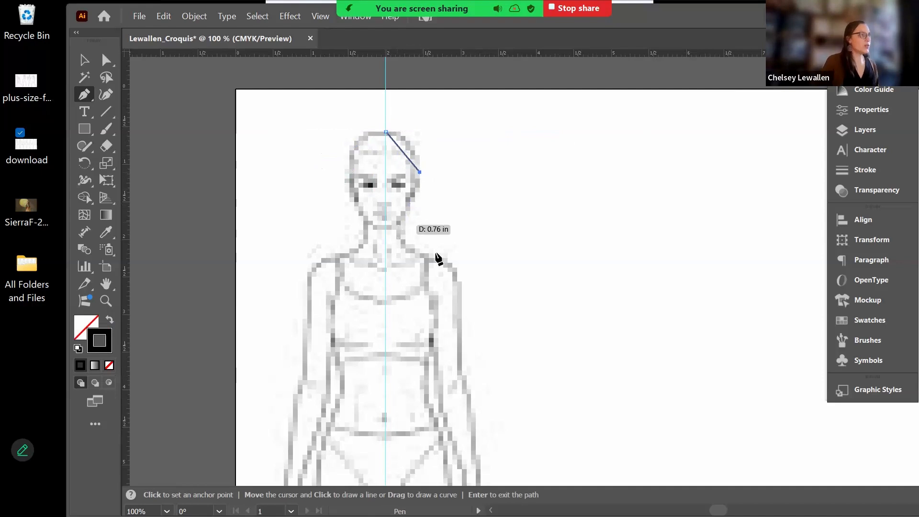
{"action": "left_click", "coordinate": [398, 224]}
{"action": "left_click", "coordinate": [451, 264]}
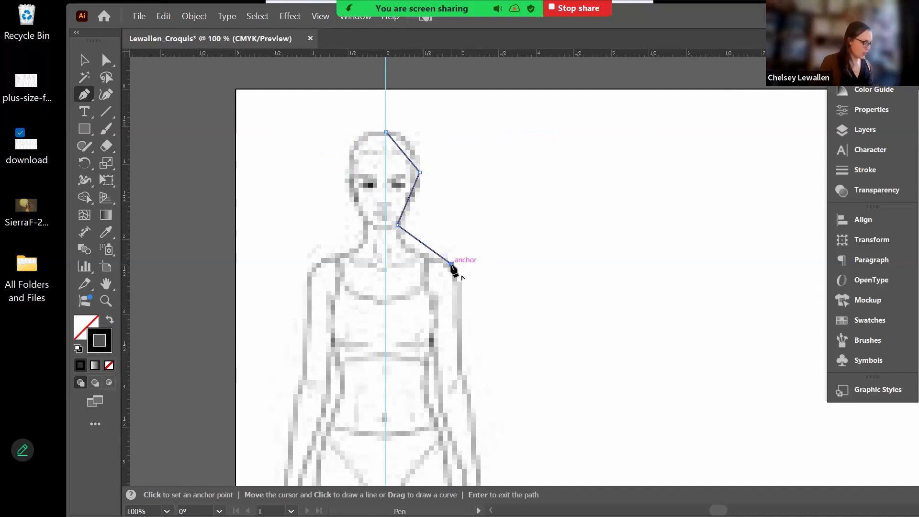
{"action": "key", "text": "shift+c"}
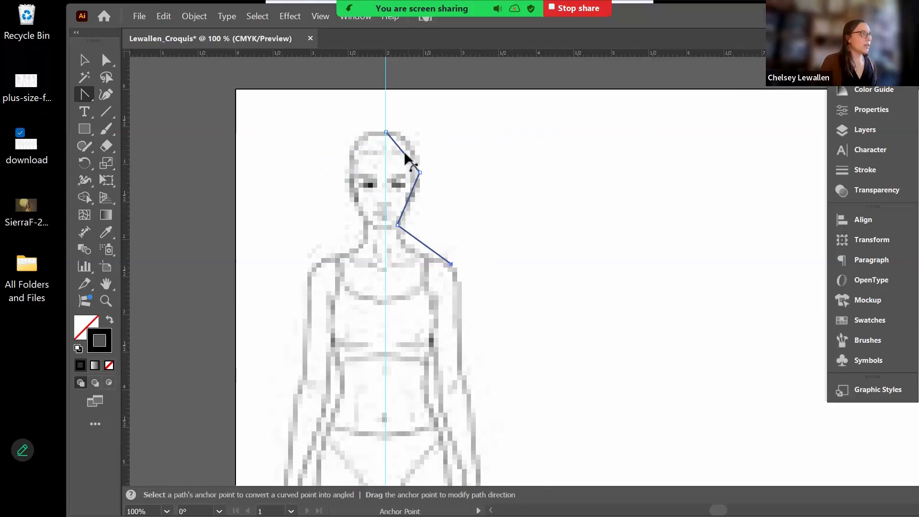
{"action": "left_click_drag", "start_coordinate": [411, 152], "coordinate": [415, 152]}
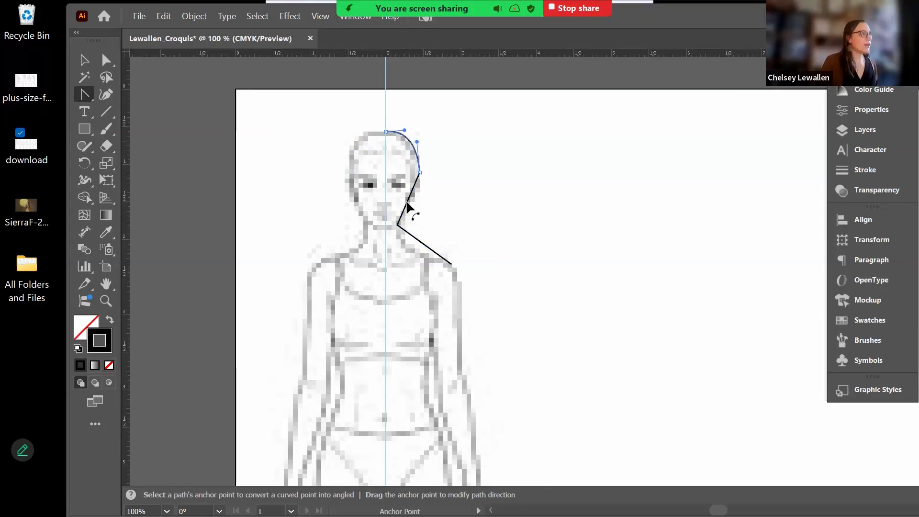
{"action": "left_click_drag", "start_coordinate": [411, 206], "coordinate": [414, 211]}
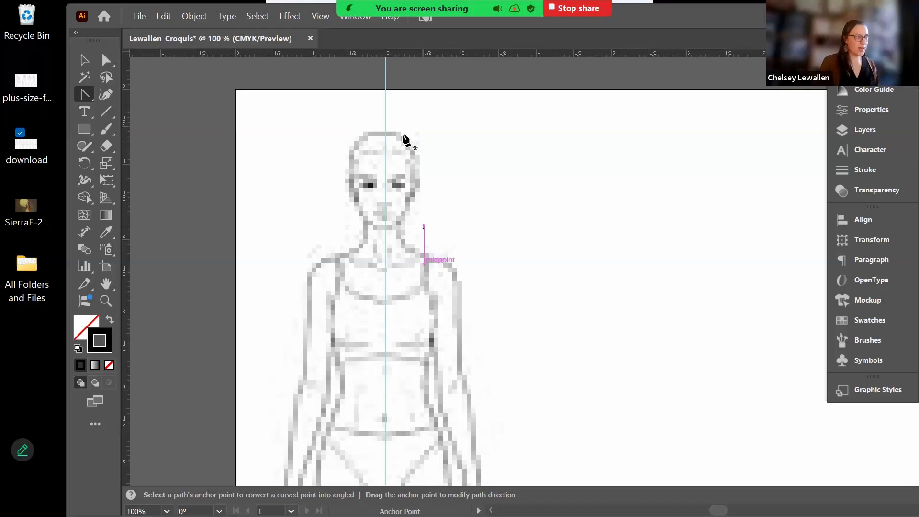
{"action": "key", "text": "p"}
- Redraw a smooth outline from the top of the head past the chin and neck to the shoulder
{"action": "left_click", "coordinate": [386, 131]}
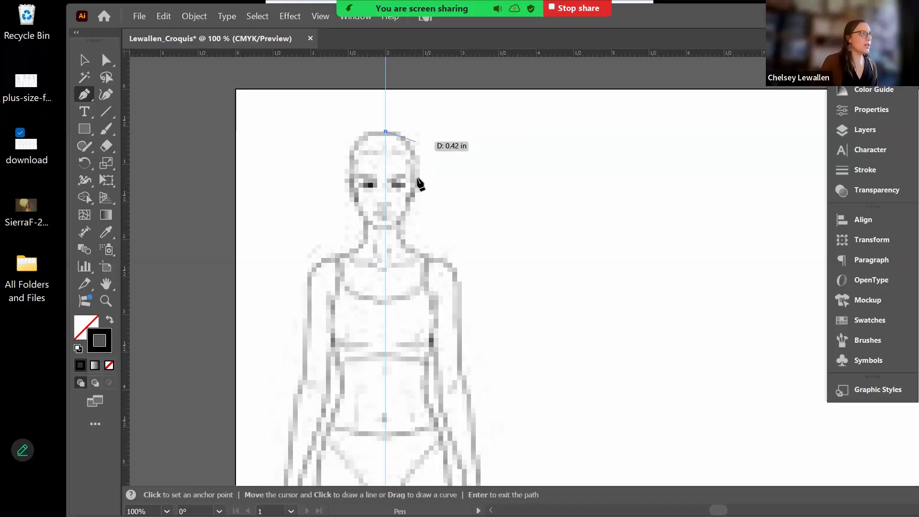
{"action": "left_click_drag", "start_coordinate": [417, 178], "coordinate": [418, 227]}
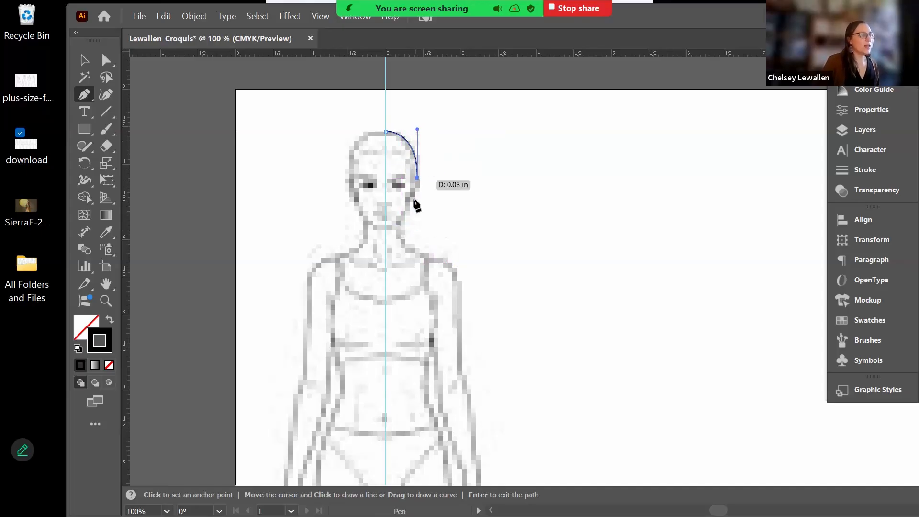
{"action": "left_click", "coordinate": [401, 221]}
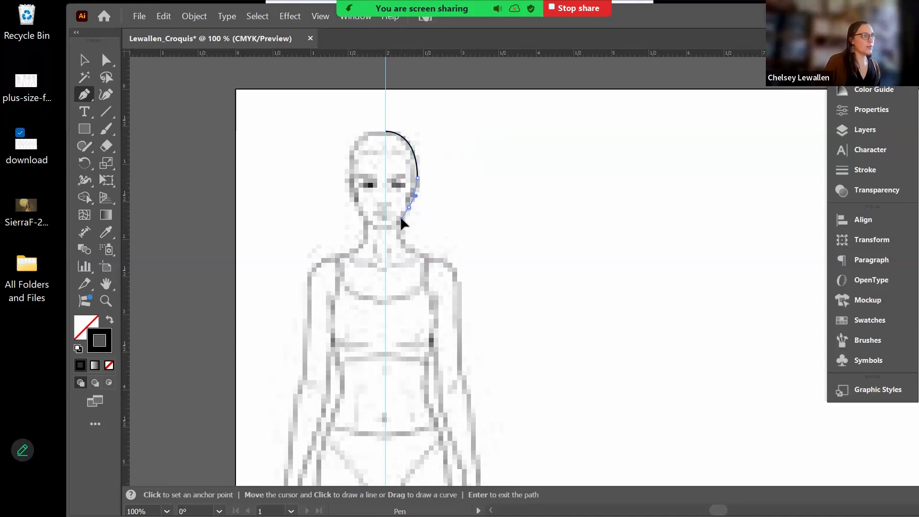
{"action": "left_click", "coordinate": [401, 232]}
{"action": "left_click", "coordinate": [414, 249]}
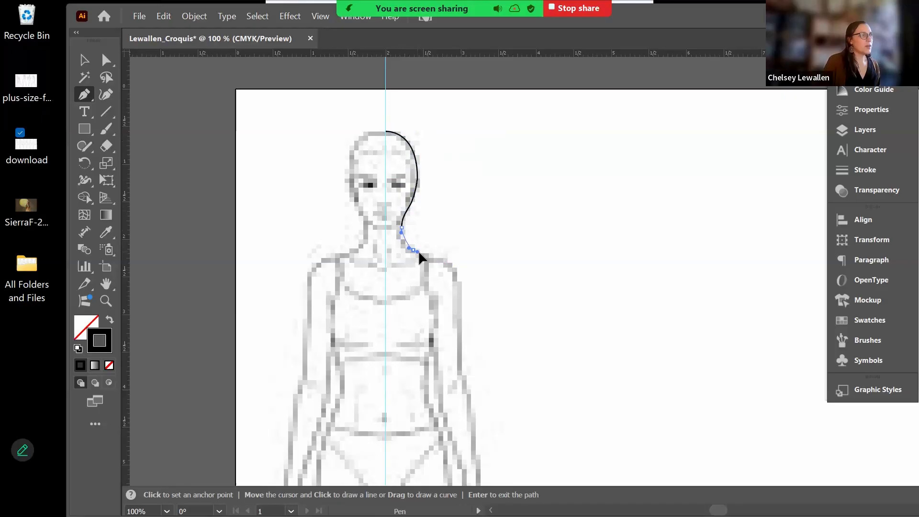
{"action": "key", "text": "Return"}
{"action": "left_click", "coordinate": [455, 265]}
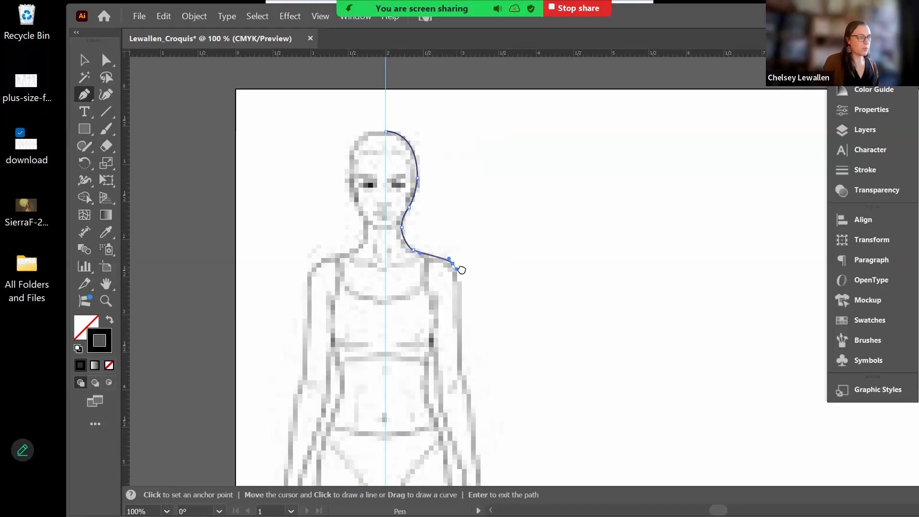
{"action": "left_click_drag", "start_coordinate": [460, 269], "coordinate": [458, 145]}
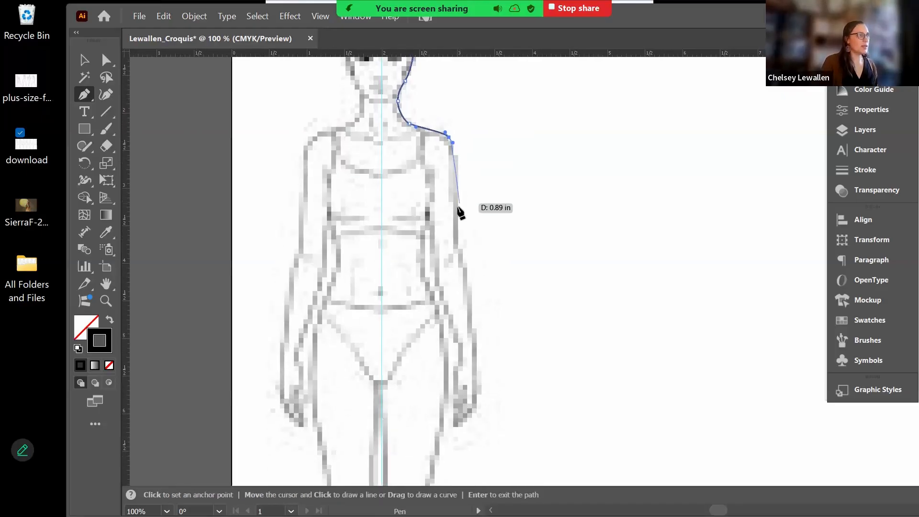
- Continue the outline from the shoulder to the elbow and delete misplaced anchors below it
{"action": "key", "text": "Return"}
{"action": "key", "text": "ctrl+z"}
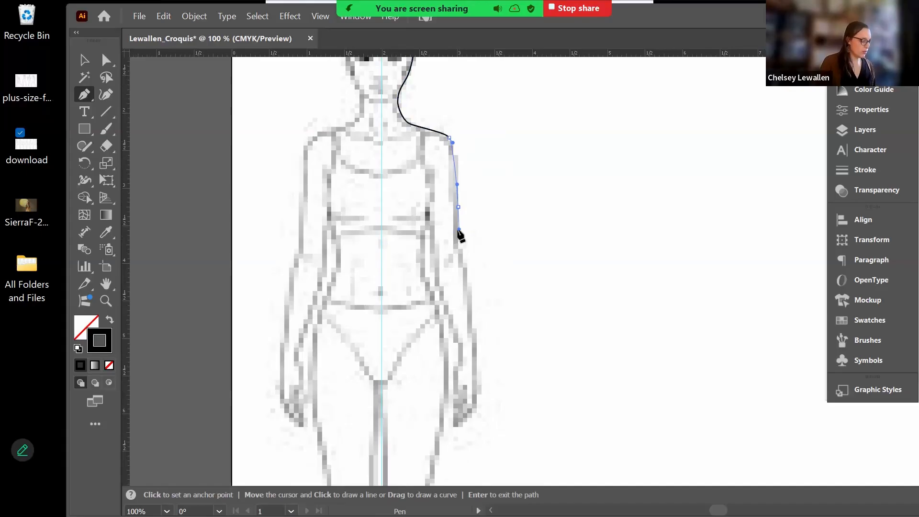
{"action": "left_click", "coordinate": [458, 230]}
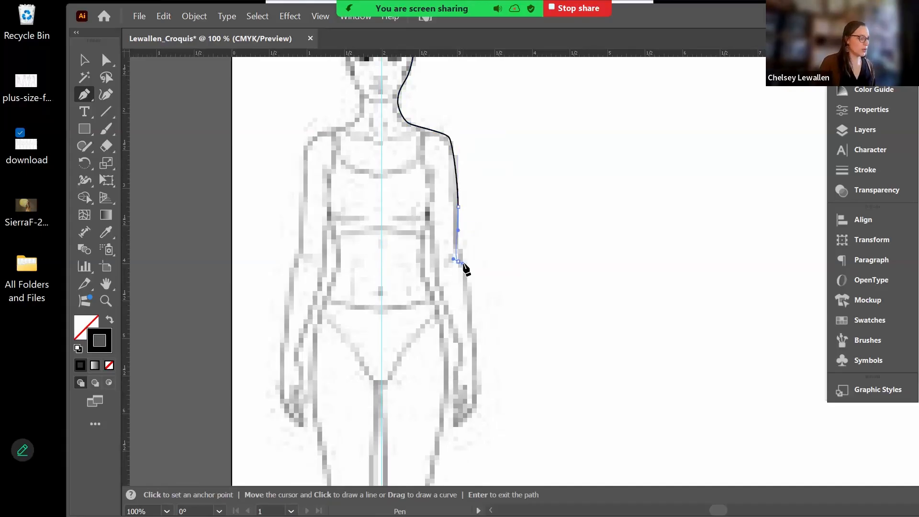
{"action": "left_click_drag", "start_coordinate": [458, 260], "coordinate": [463, 261]}
{"action": "key", "text": "z"}
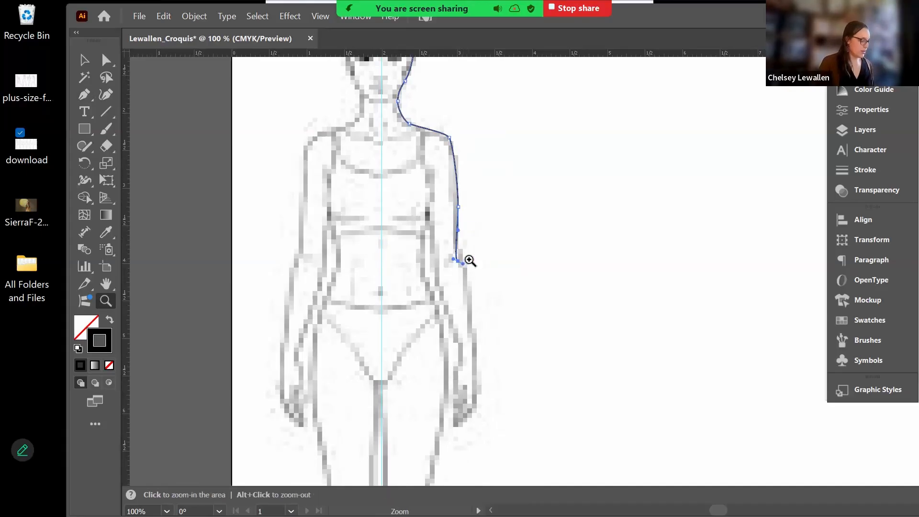
{"action": "key", "text": "p"}
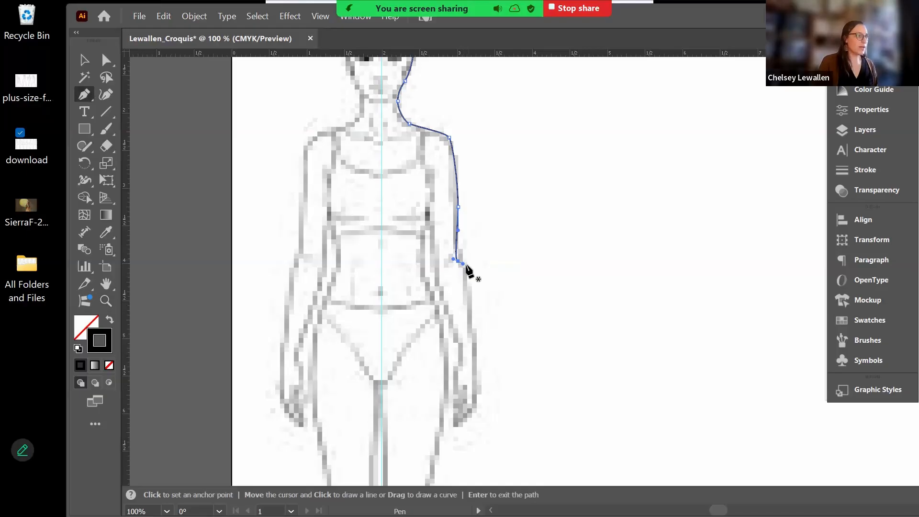
{"action": "key", "text": "a"}
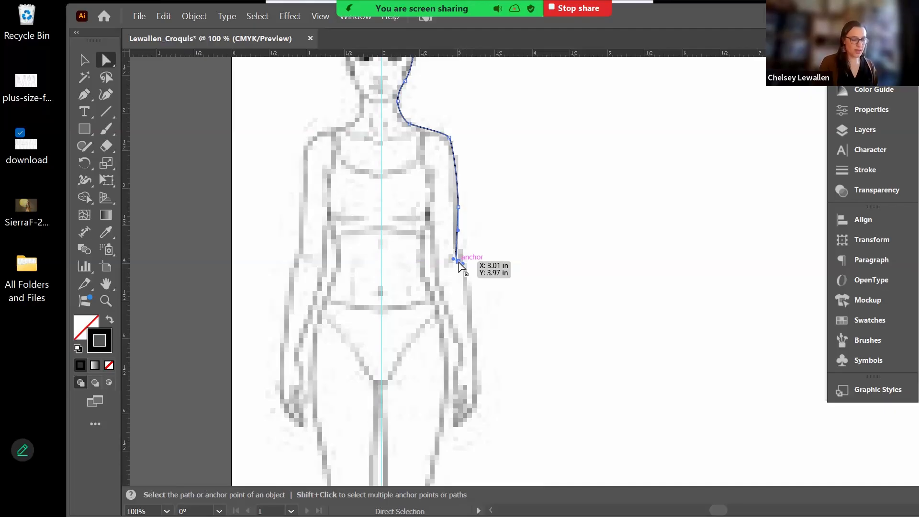
{"action": "key", "text": "Delete"}
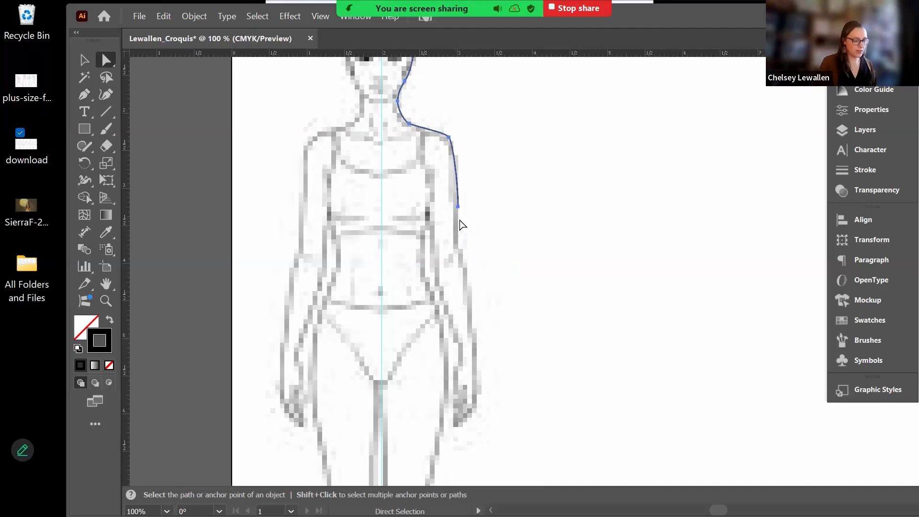
{"action": "key", "text": "p"}
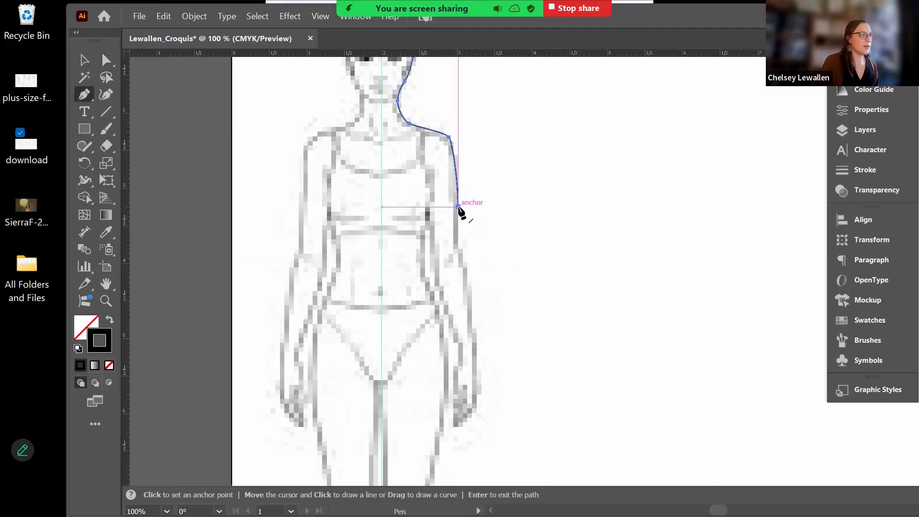
- Trace down the forearm, around the hand, up the inner arm and down the torso side
{"action": "left_click", "coordinate": [458, 207]}
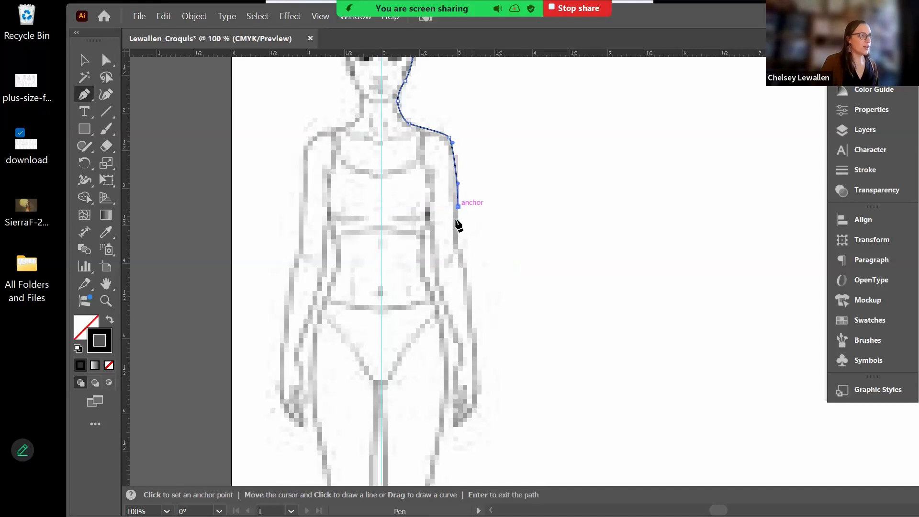
{"action": "left_click_drag", "start_coordinate": [462, 260], "coordinate": [467, 277]}
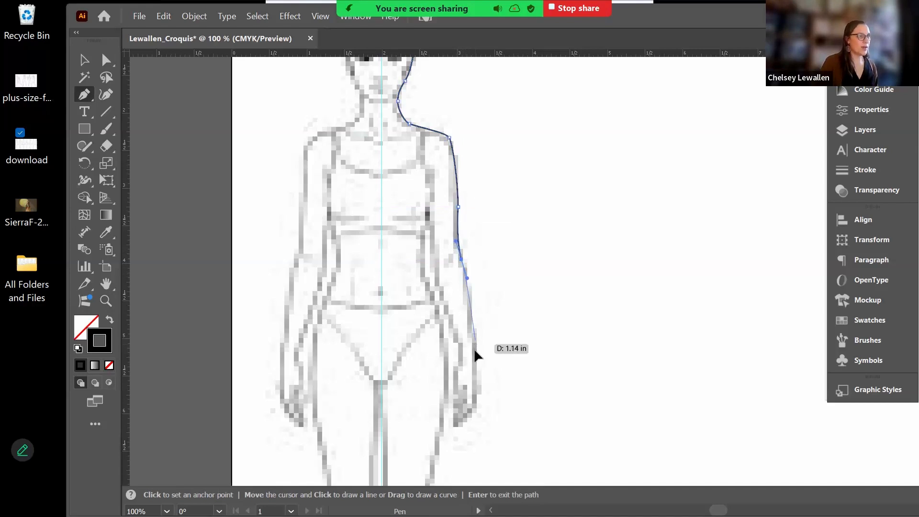
{"action": "left_click_drag", "start_coordinate": [475, 344], "coordinate": [475, 355]}
{"action": "left_click_drag", "start_coordinate": [476, 405], "coordinate": [454, 411]}
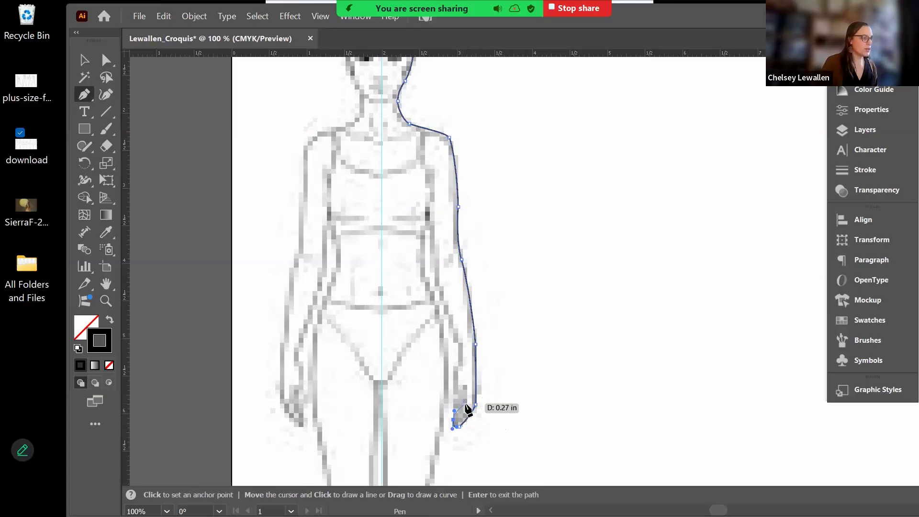
{"action": "left_click_drag", "start_coordinate": [458, 422], "coordinate": [456, 329]}
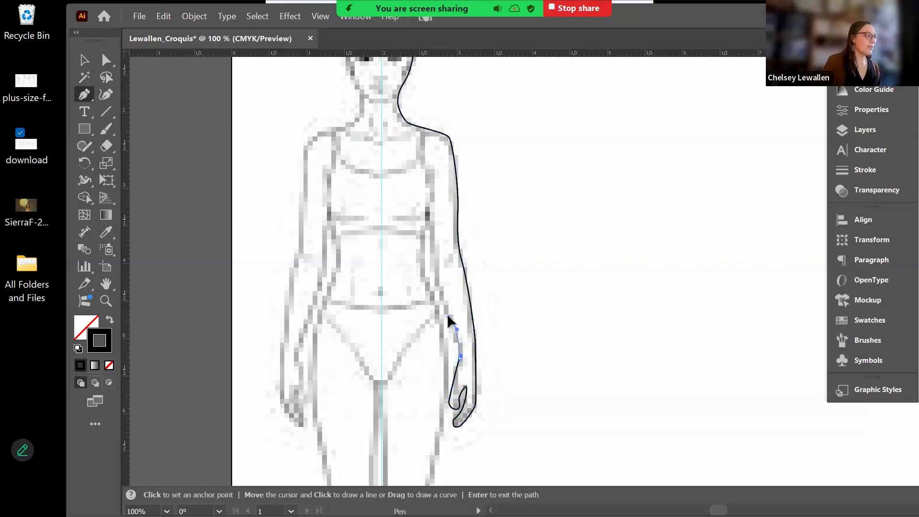
{"action": "left_click", "coordinate": [436, 273]}
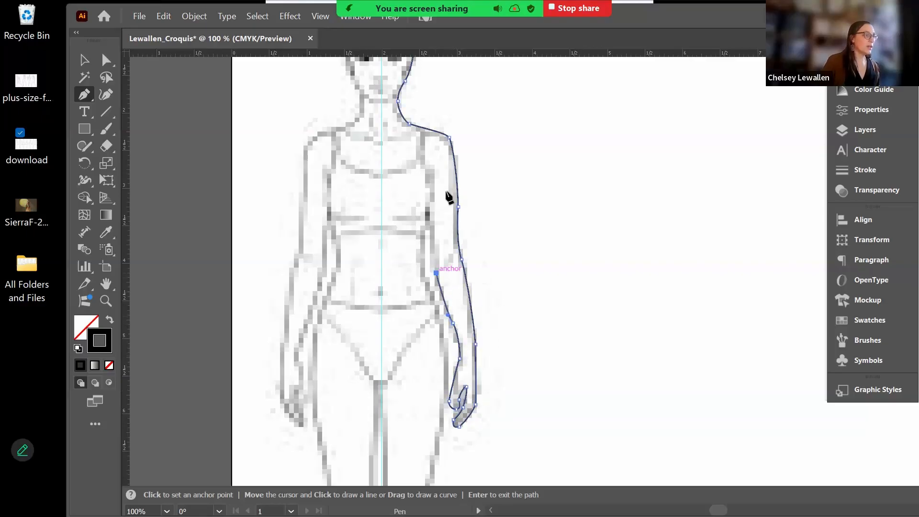
{"action": "left_click", "coordinate": [429, 216]}
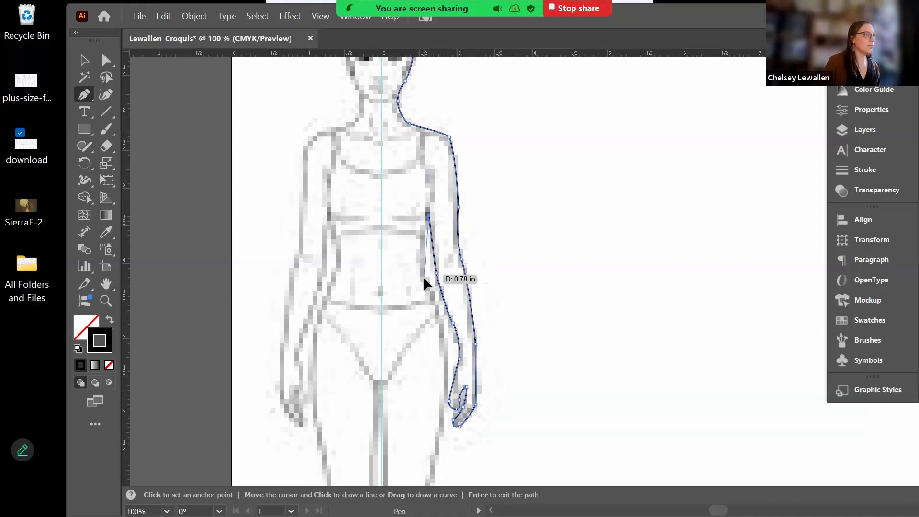
{"action": "left_click_drag", "start_coordinate": [424, 275], "coordinate": [430, 290]}
{"action": "left_click_drag", "start_coordinate": [445, 341], "coordinate": [417, 245]}
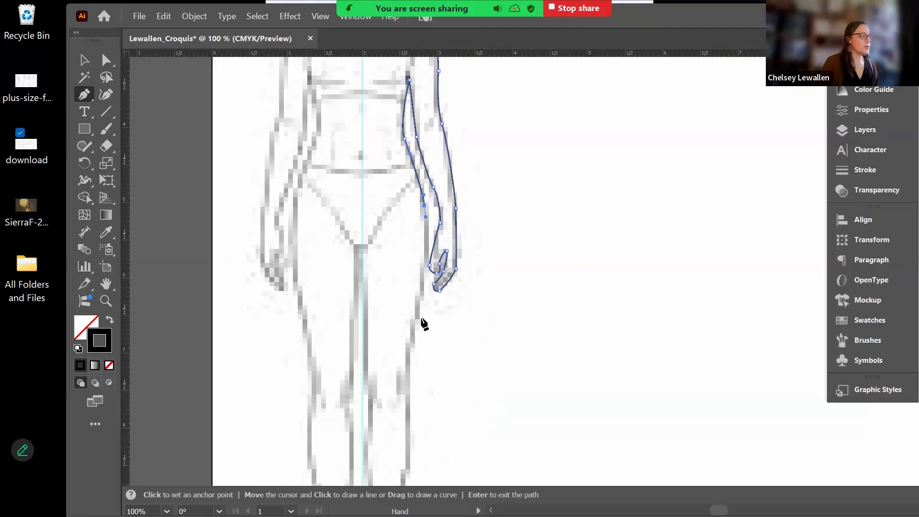
- Trace the outline down past the hip and along the outer thigh and leg to the ankle curve
{"action": "mouse_move", "coordinate": [413, 337]}
{"action": "left_mouse_down"}
{"action": "mouse_move", "coordinate": [409, 357]}
{"action": "mouse_move", "coordinate": [410, 281]}
{"action": "left_mouse_up"}
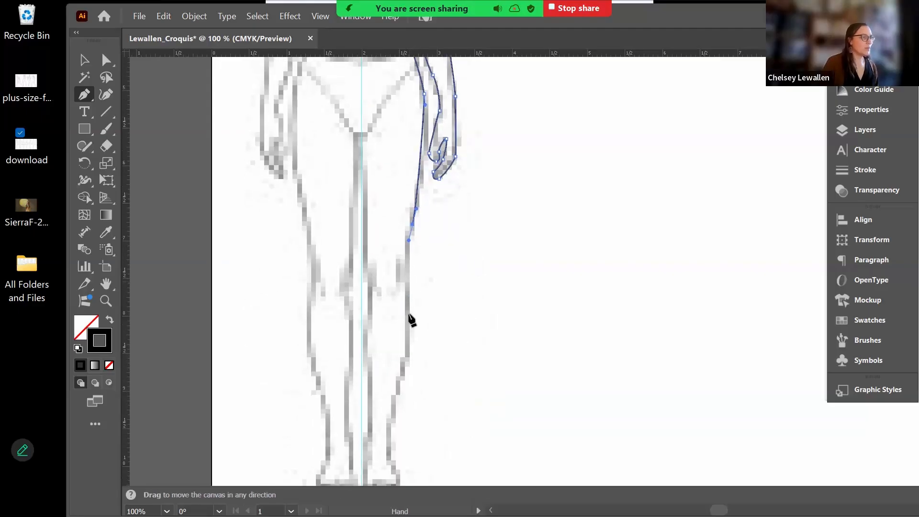
{"action": "left_click_drag", "start_coordinate": [407, 350], "coordinate": [403, 369]}
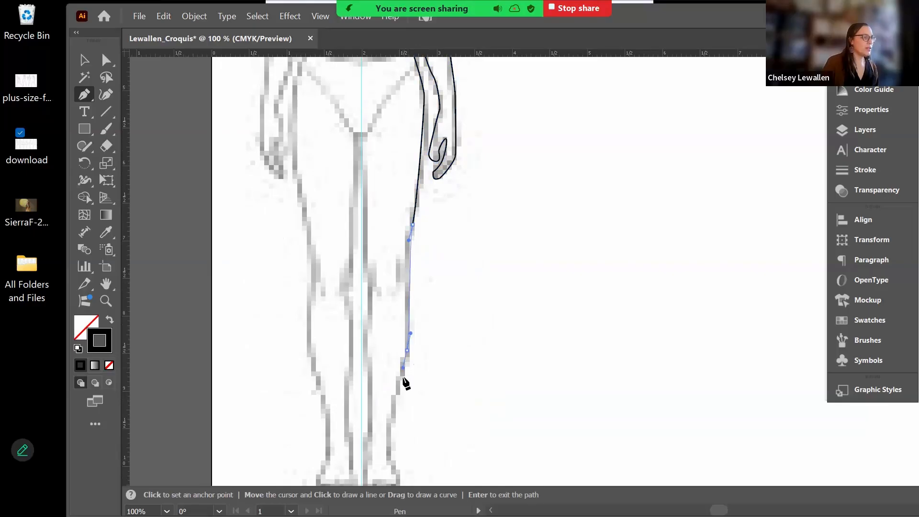
{"action": "left_click_drag", "start_coordinate": [394, 438], "coordinate": [393, 378]}
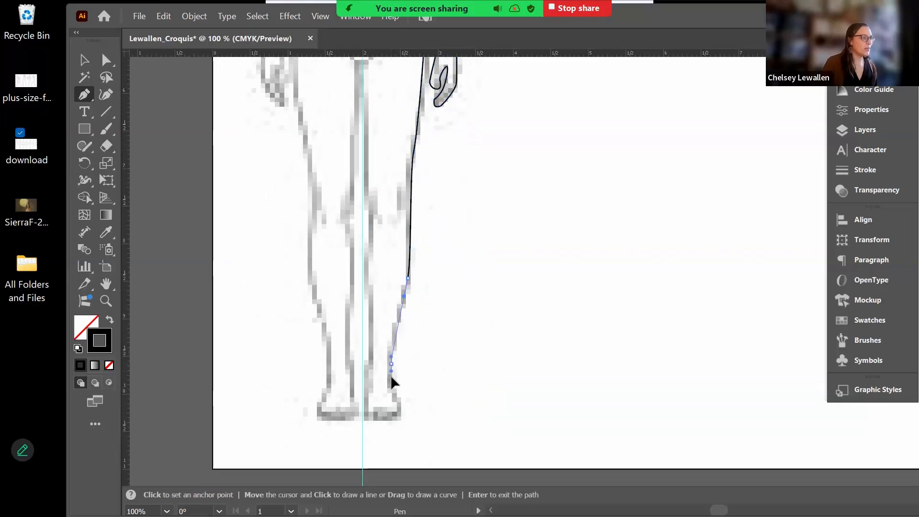
{"action": "left_click", "coordinate": [400, 410]}
{"action": "left_click_drag", "start_coordinate": [397, 420], "coordinate": [386, 419]}
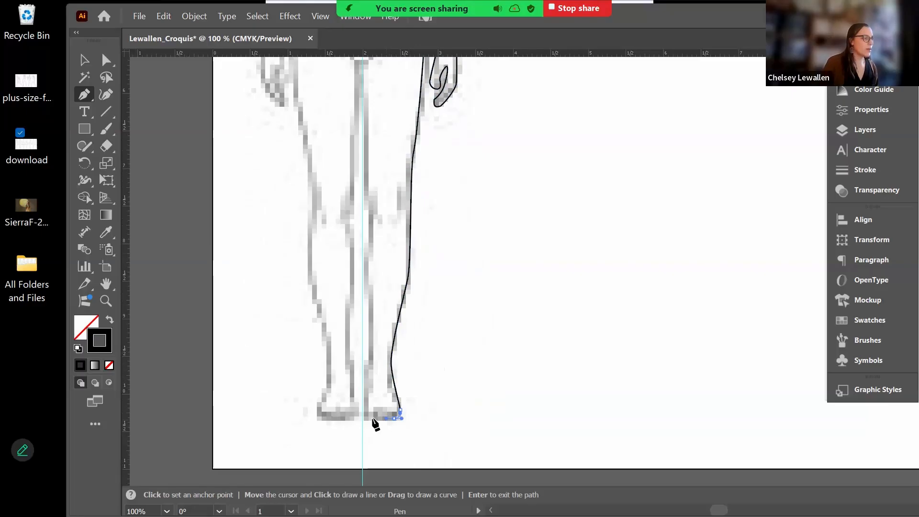
- Close the foot's bottom edge at the centre line and curve the outline up the inner ankle
{"action": "left_click", "coordinate": [365, 419]}
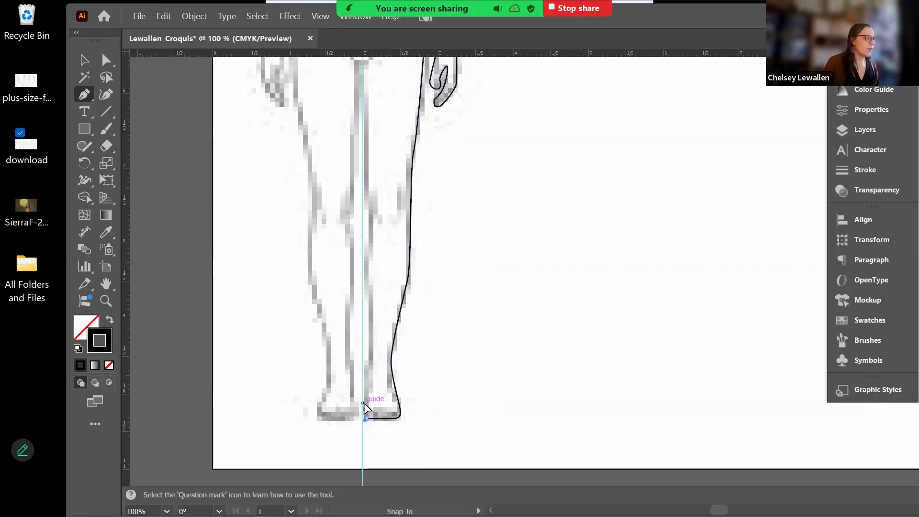
{"action": "left_click_drag", "start_coordinate": [365, 404], "coordinate": [368, 387]}
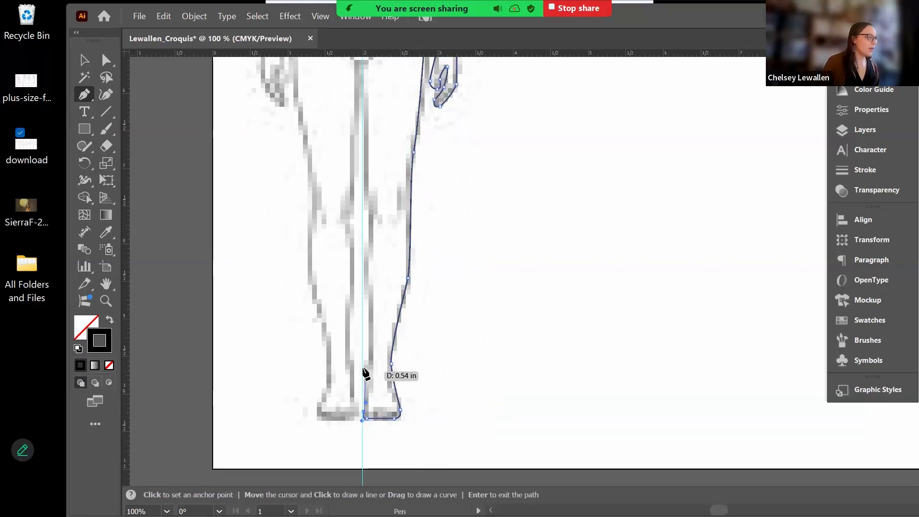
{"action": "left_click", "coordinate": [367, 380]}
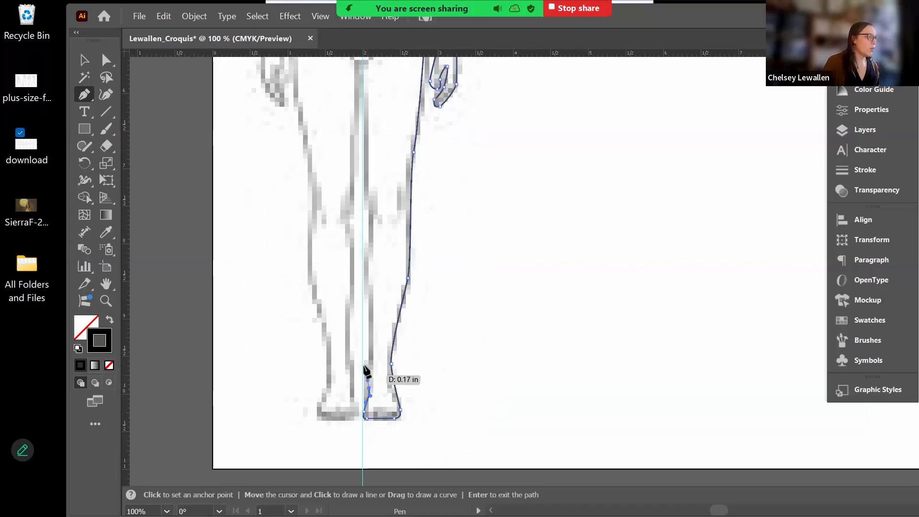
{"action": "left_click_drag", "start_coordinate": [364, 367], "coordinate": [370, 353]}
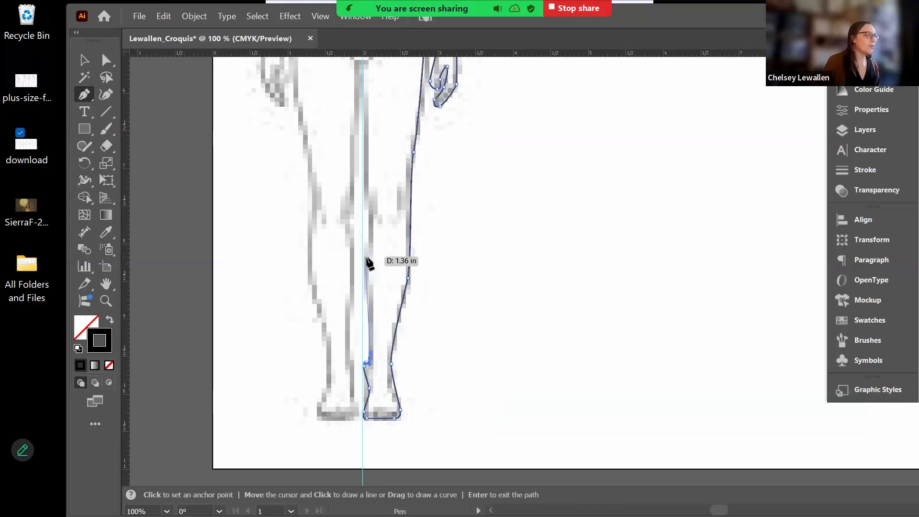
- Trace the inner thigh up to the crotch, redoing one misplaced anchor, and end the path on the centre guide
{"action": "left_click_drag", "start_coordinate": [366, 259], "coordinate": [368, 254]}
{"action": "left_click_drag", "start_coordinate": [395, 287], "coordinate": [400, 383]}
{"action": "left_click_drag", "start_coordinate": [397, 315], "coordinate": [392, 273]}
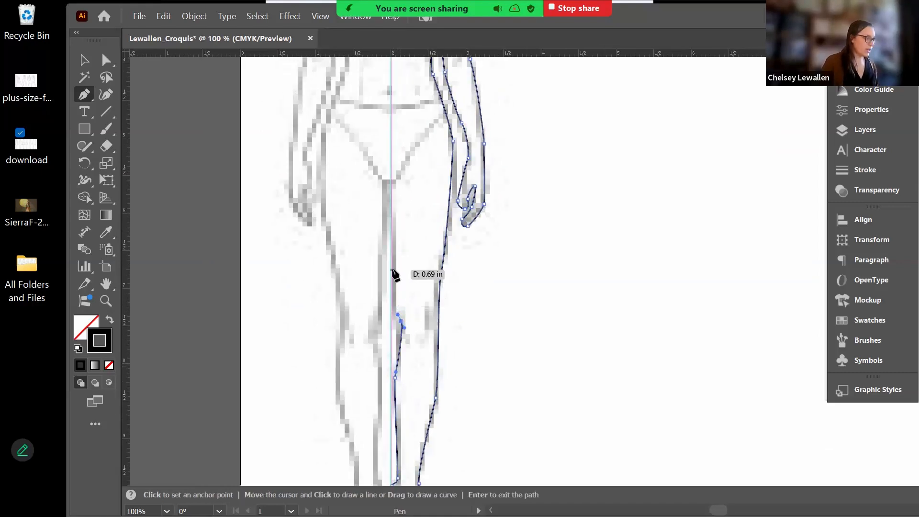
{"action": "key", "text": "ctrl+z"}
{"action": "left_click_drag", "start_coordinate": [397, 327], "coordinate": [395, 187]}
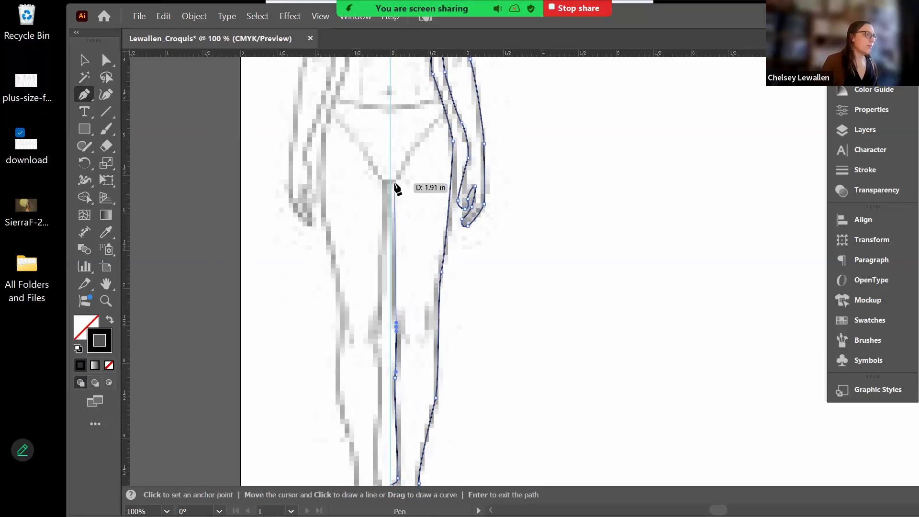
{"action": "left_click", "coordinate": [395, 182]}
{"action": "left_click", "coordinate": [391, 181]}
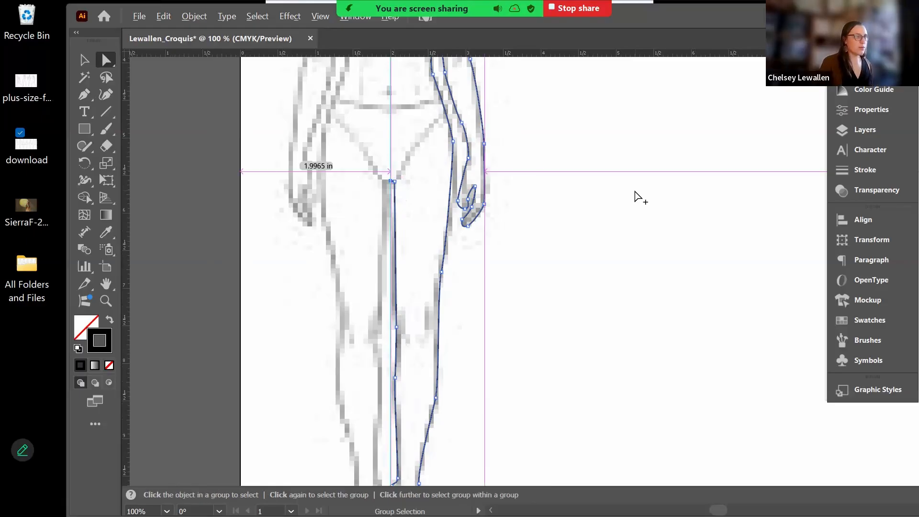
{"action": "key", "text": "minus"}
- Hide the <Image> sublayer under Croquis 1 in the Layers panel so the sketch disappears
{"action": "left_click", "coordinate": [83, 61]}
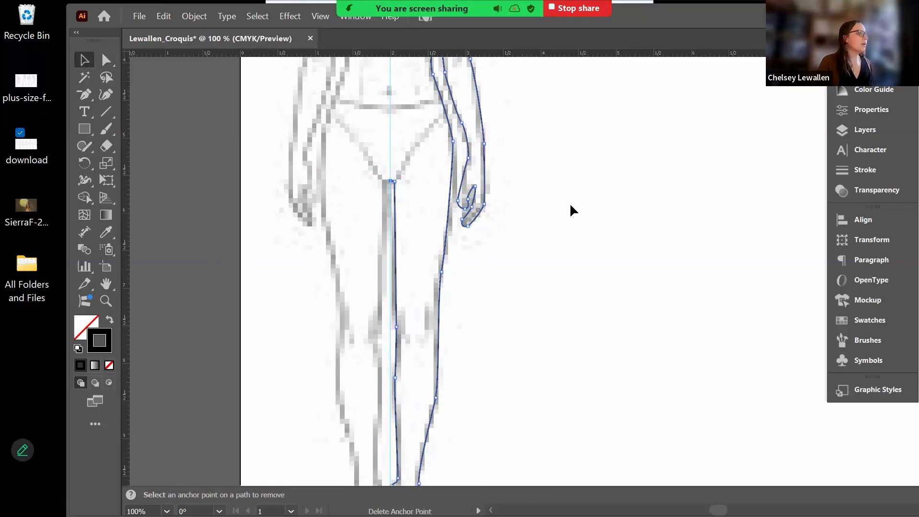
{"action": "key", "text": "space"}
{"action": "left_click_drag", "start_coordinate": [546, 194], "coordinate": [475, 363]}
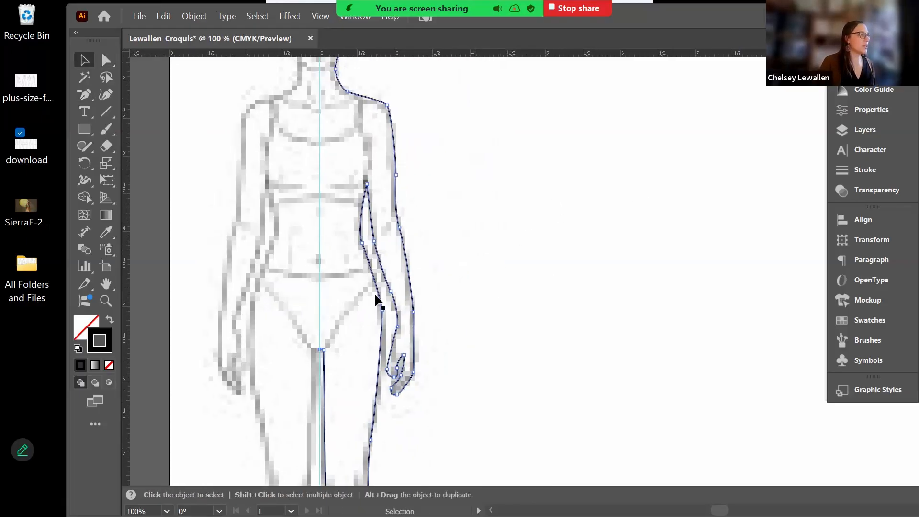
{"action": "left_click", "coordinate": [866, 129]}
{"action": "left_click", "coordinate": [705, 141]}
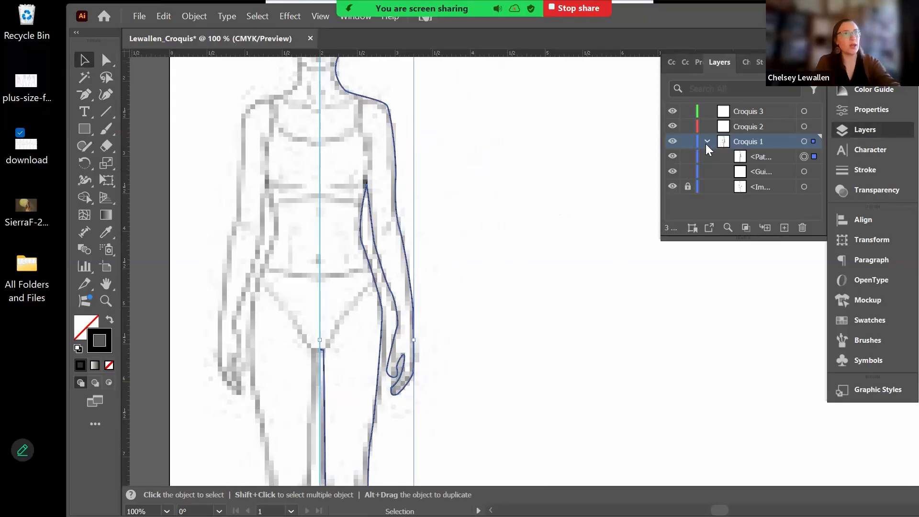
{"action": "left_click", "coordinate": [673, 186]}
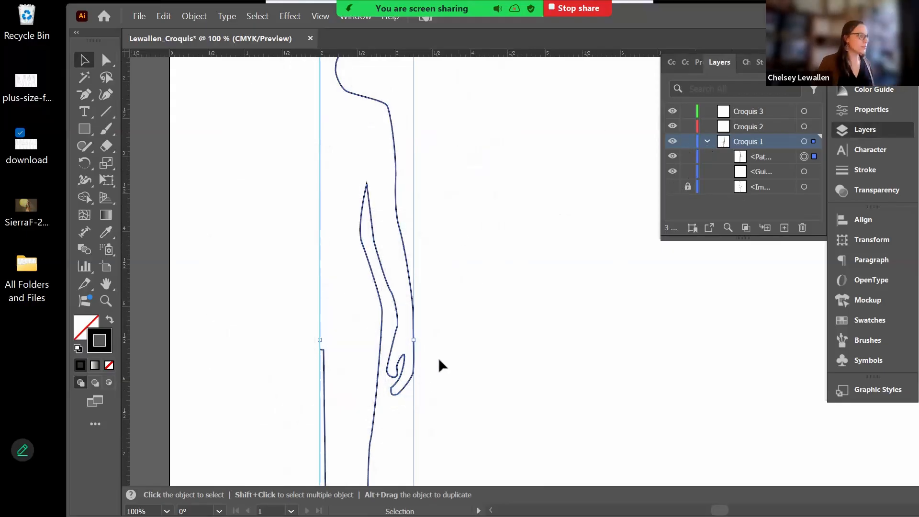
{"action": "key", "text": "ctrl+h"}
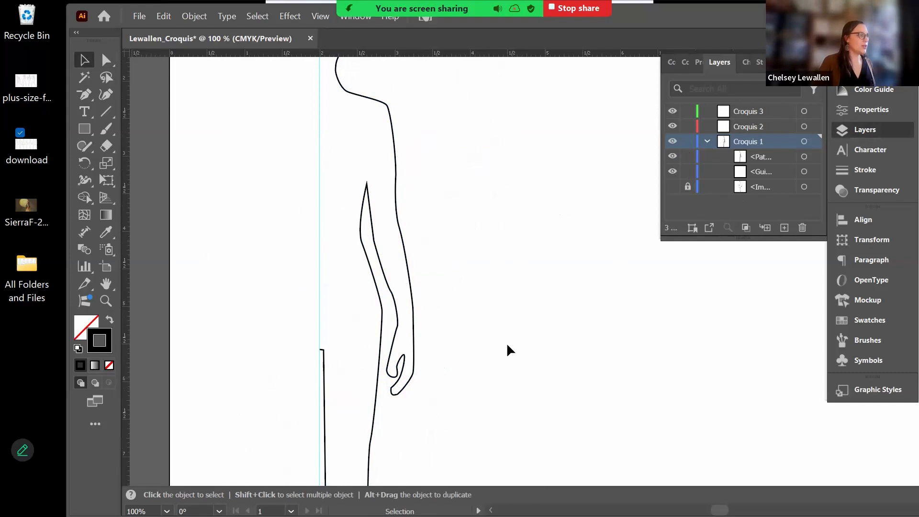
- Direct-select the traced outline's anchors and zoom in to 300%
{"action": "key", "text": "space"}
{"action": "left_click_drag", "start_coordinate": [462, 232], "coordinate": [462, 345]}
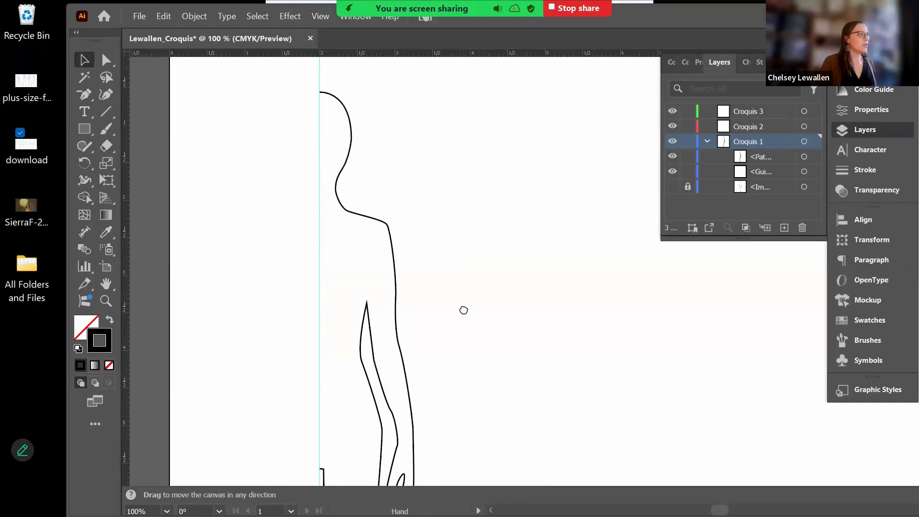
{"action": "left_click_drag", "start_coordinate": [464, 310], "coordinate": [464, 197]}
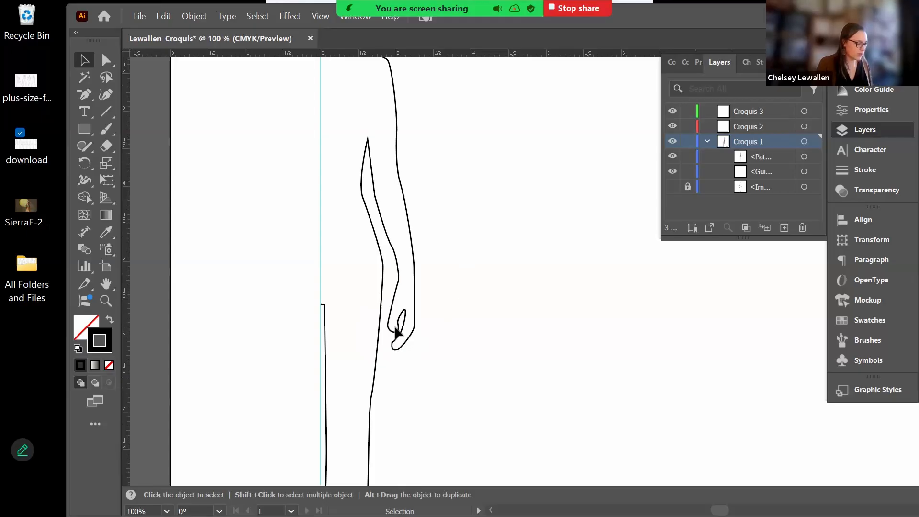
{"action": "key", "text": "a"}
{"action": "left_click", "coordinate": [399, 334]}
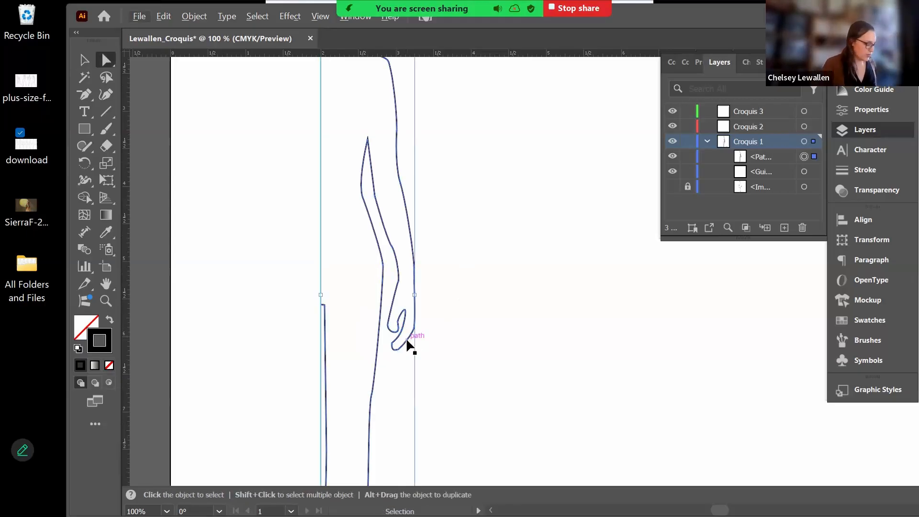
{"action": "key", "text": "ctrl+equal"}
{"action": "key", "text": "ctrl+equal"}
{"action": "key", "text": "ctrl+equal"}
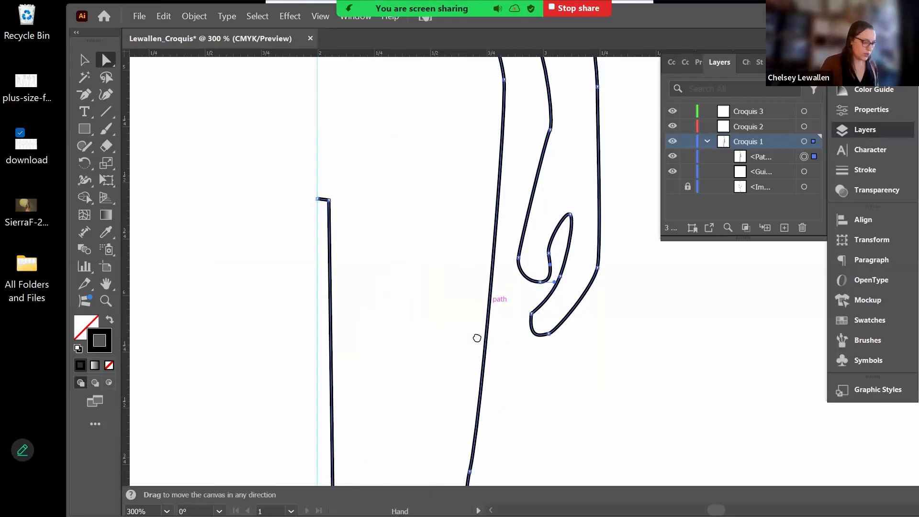
- Drag the hand loop's anchors and segments into a smooth rounded fingertip, then show Properties
{"action": "left_click_drag", "start_coordinate": [492, 306], "coordinate": [477, 348]}
{"action": "mouse_move", "coordinate": [525, 324]}
{"action": "left_mouse_down"}
{"action": "mouse_move", "coordinate": [511, 317]}
{"action": "mouse_move", "coordinate": [537, 311]}
{"action": "left_mouse_up"}
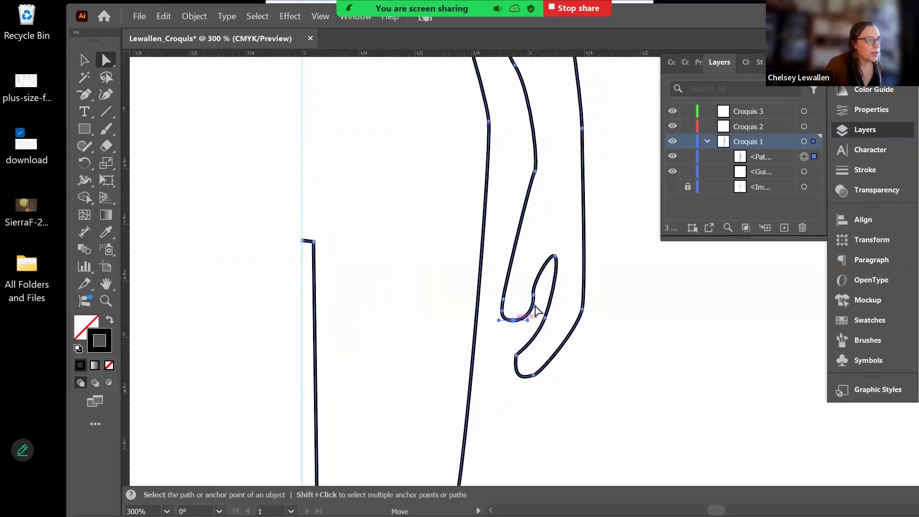
{"action": "left_click", "coordinate": [528, 312]}
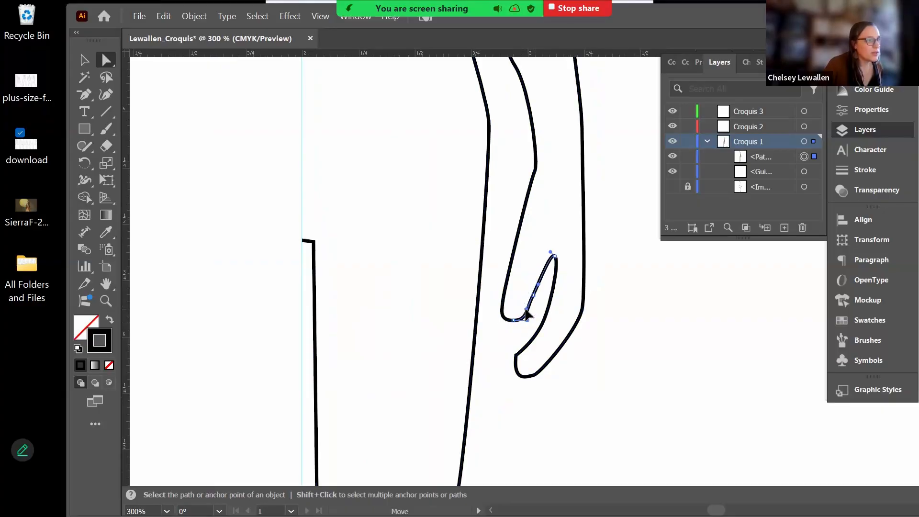
{"action": "left_click", "coordinate": [517, 356]}
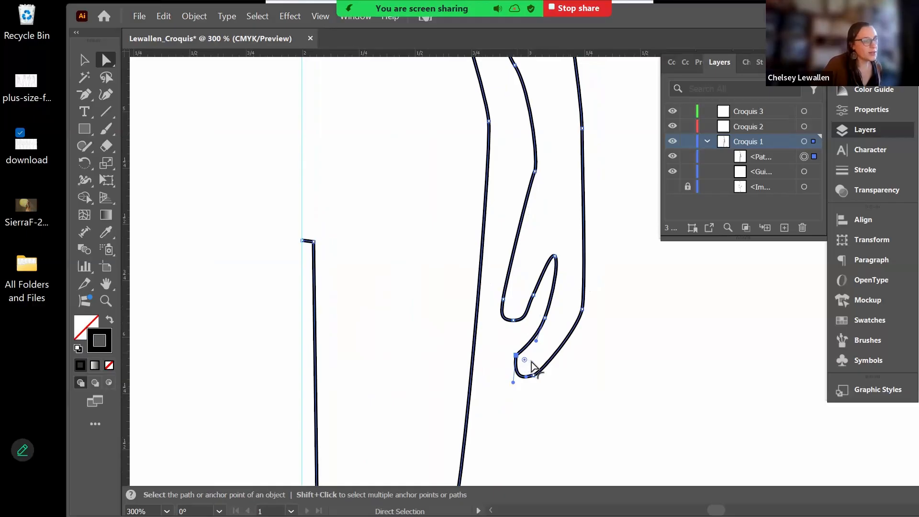
{"action": "left_click_drag", "start_coordinate": [535, 368], "coordinate": [546, 372]}
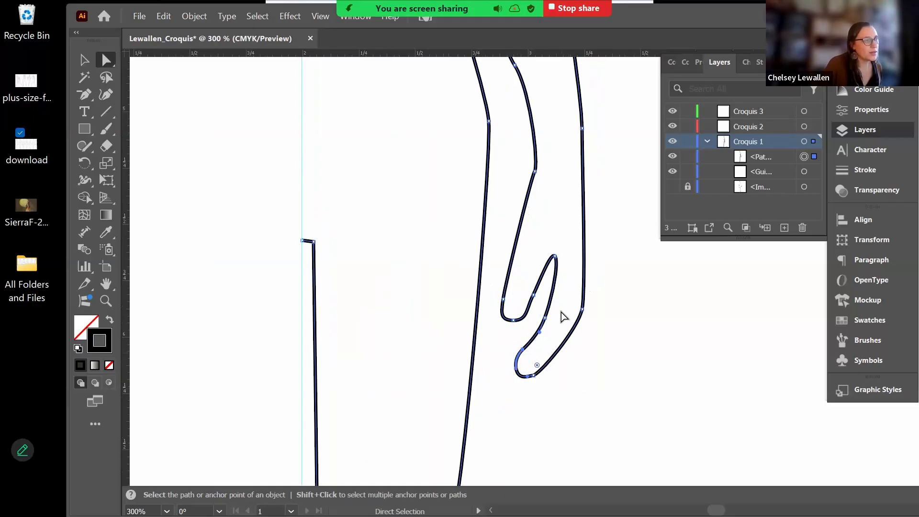
{"action": "left_click", "coordinate": [505, 303]}
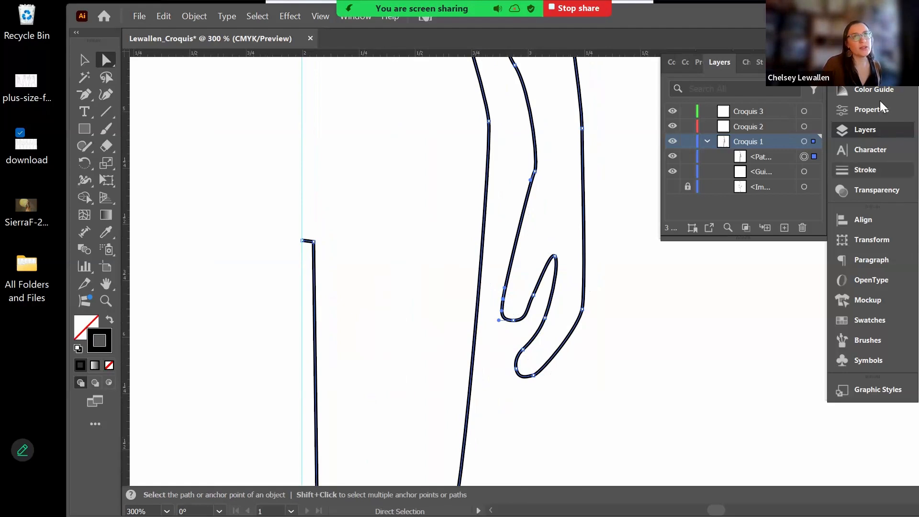
{"action": "left_click", "coordinate": [880, 107]}
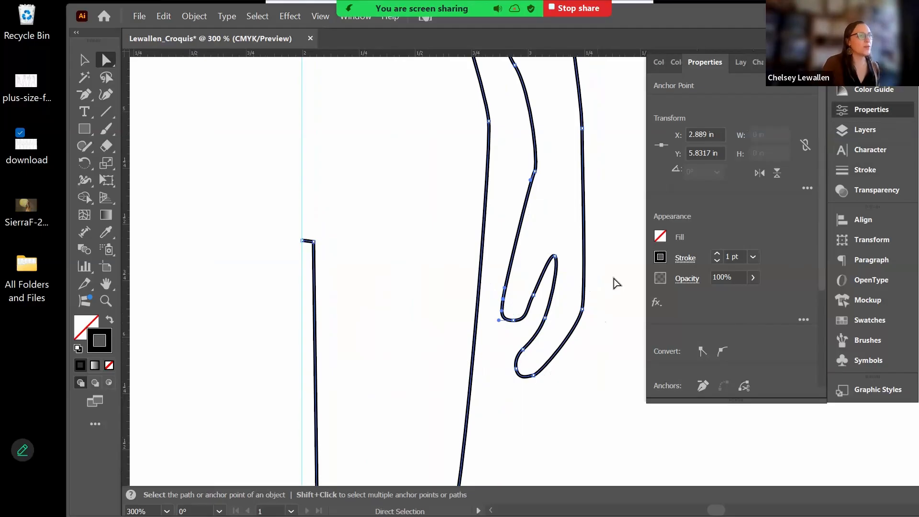
- Bend the hand's right edge slightly outward with the Anchor Point tool
{"action": "left_click", "coordinate": [601, 304]}
{"action": "key", "text": "space"}
{"action": "left_click_drag", "start_coordinate": [589, 323], "coordinate": [564, 366]}
{"action": "left_click", "coordinate": [559, 311]}
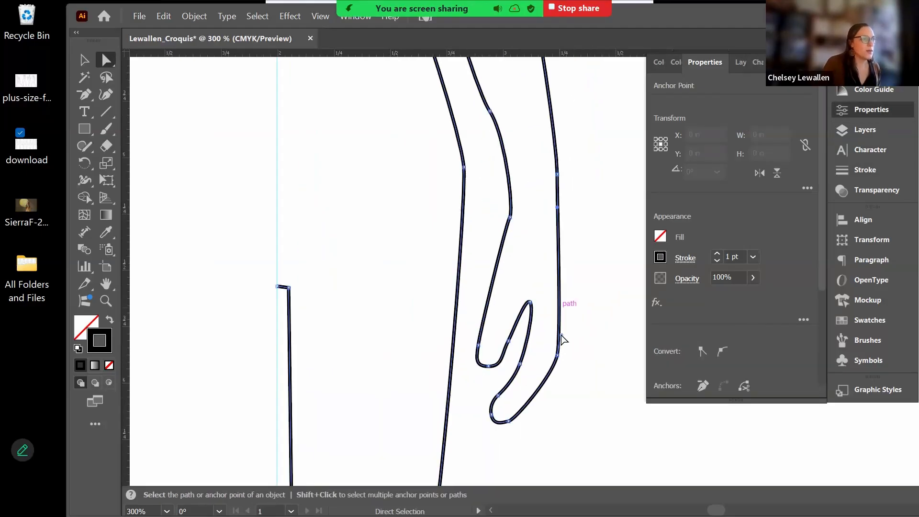
{"action": "key", "text": "shift+c"}
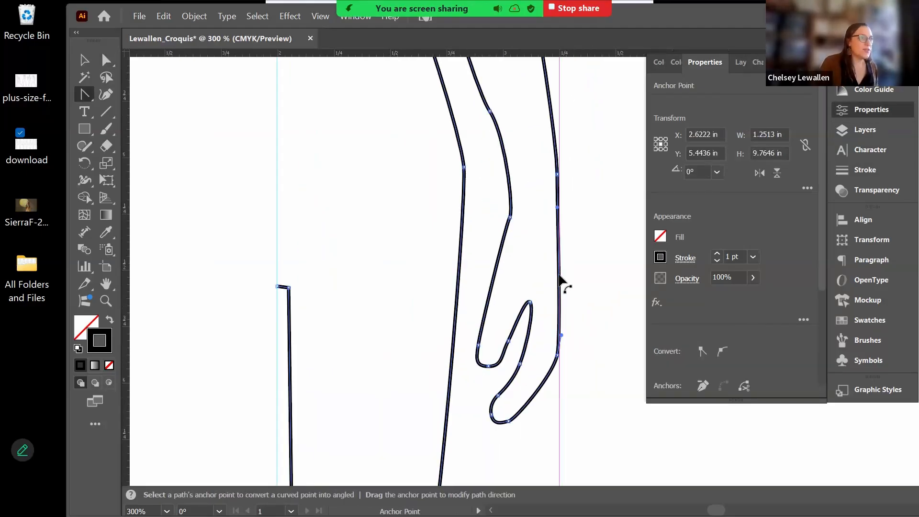
{"action": "left_click_drag", "start_coordinate": [560, 278], "coordinate": [564, 278]}
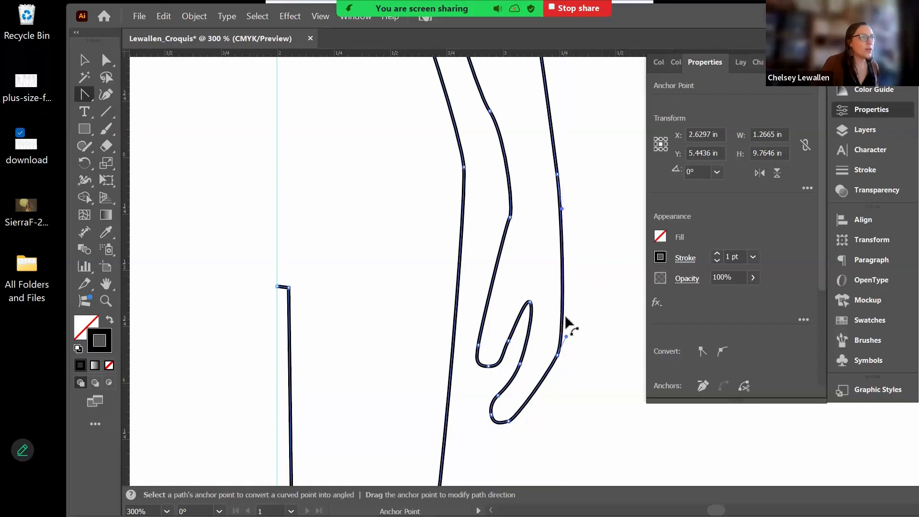
- Reshape the arm's curves, straightening the inner arm and smoothing the lower corner anchor
{"action": "key", "text": "space"}
{"action": "scroll", "coordinate": [483, 383], "scroll_direction": "up", "scroll_amount": 5}
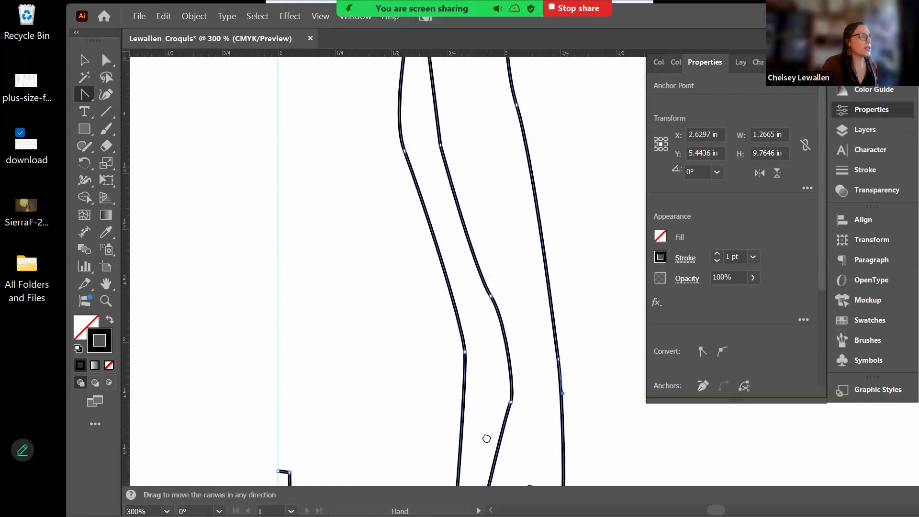
{"action": "key", "text": "a"}
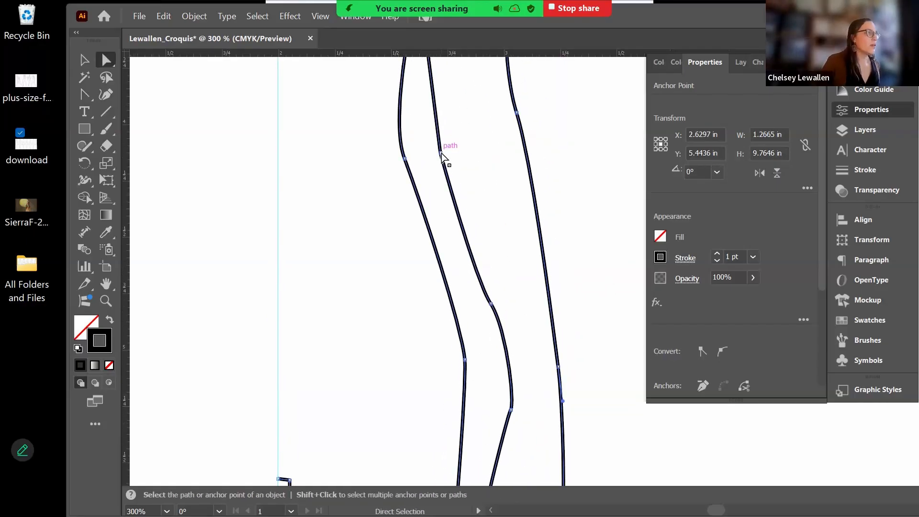
{"action": "left_click_drag", "start_coordinate": [449, 152], "coordinate": [470, 153]}
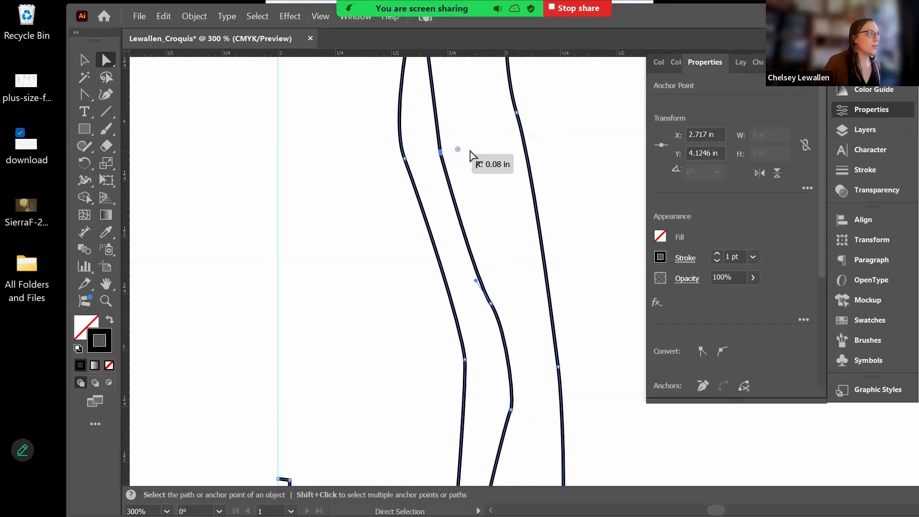
{"action": "left_click_drag", "start_coordinate": [575, 150], "coordinate": [592, 152]}
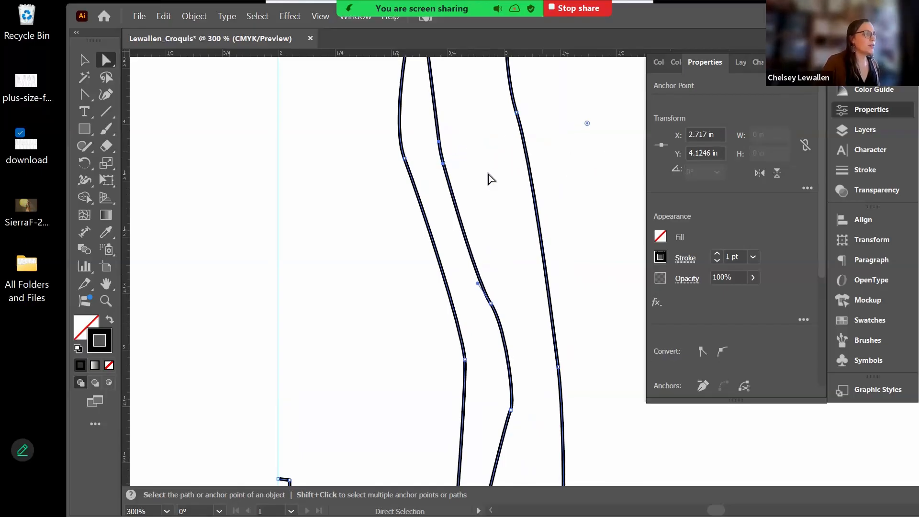
{"action": "left_click_drag", "start_coordinate": [478, 144], "coordinate": [467, 119]}
{"action": "left_click", "coordinate": [480, 278]}
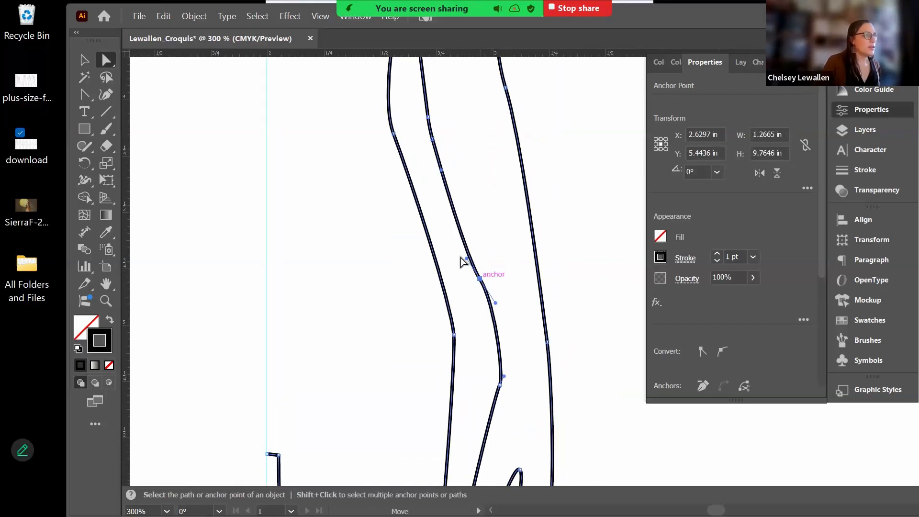
{"action": "left_click_drag", "start_coordinate": [494, 303], "coordinate": [491, 308]}
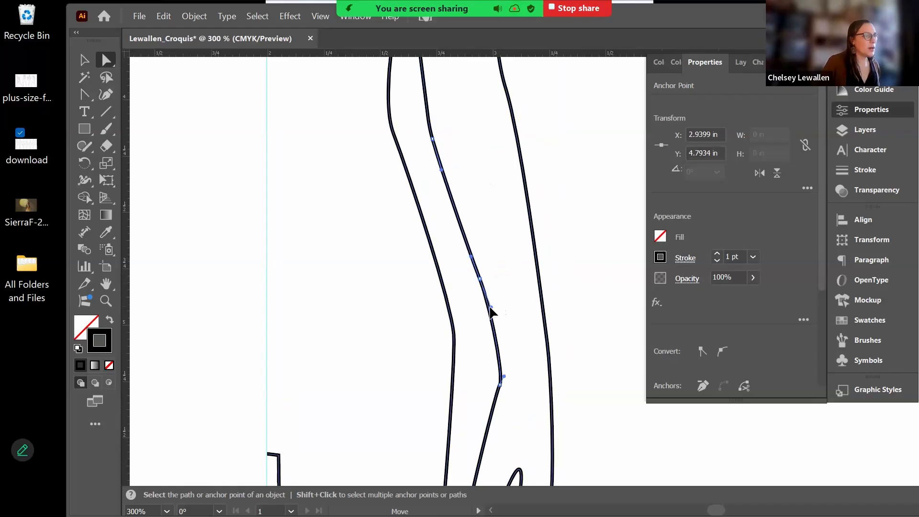
{"action": "left_click", "coordinate": [500, 385]}
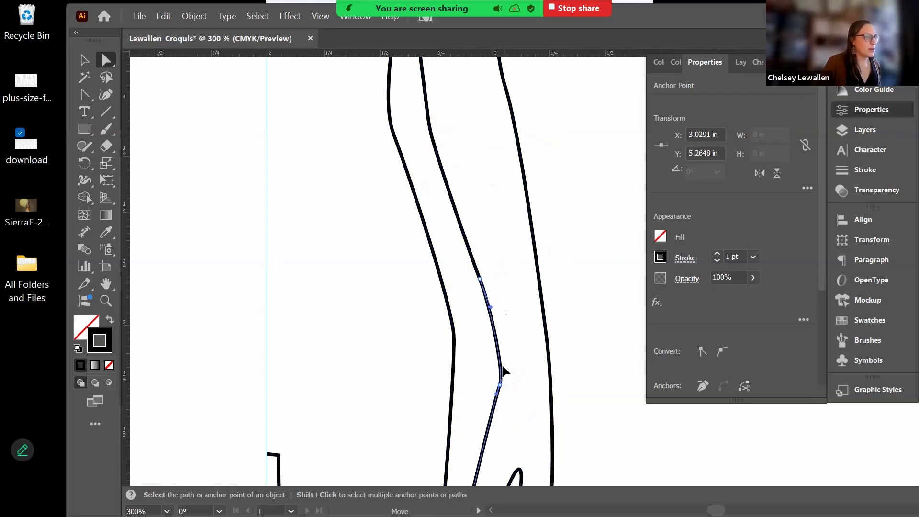
{"action": "left_click_drag", "start_coordinate": [503, 370], "coordinate": [505, 407]}
- Lengthen the side-outline anchor's handle to smooth the torso curve beside the hand
{"action": "key", "text": "space"}
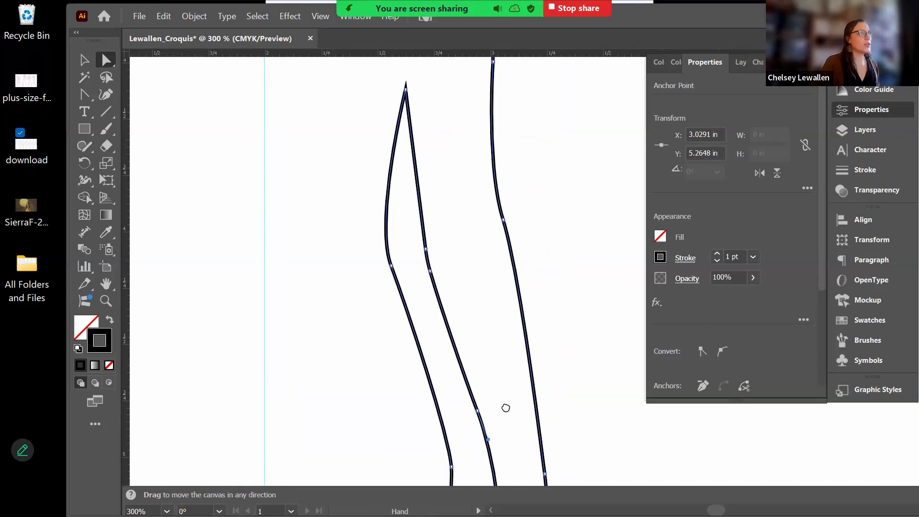
{"action": "scroll", "coordinate": [493, 256], "scroll_direction": "down", "scroll_amount": 10}
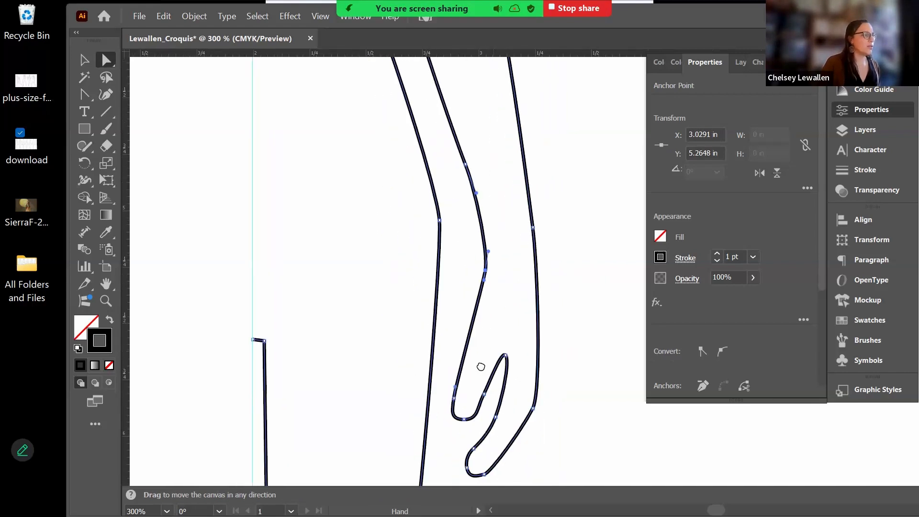
{"action": "left_click", "coordinate": [442, 121]}
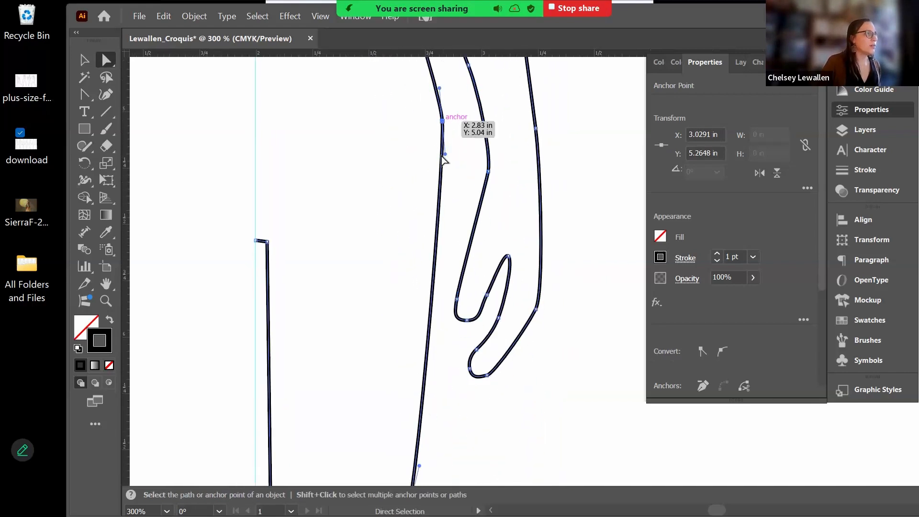
{"action": "left_click_drag", "start_coordinate": [445, 154], "coordinate": [445, 183]}
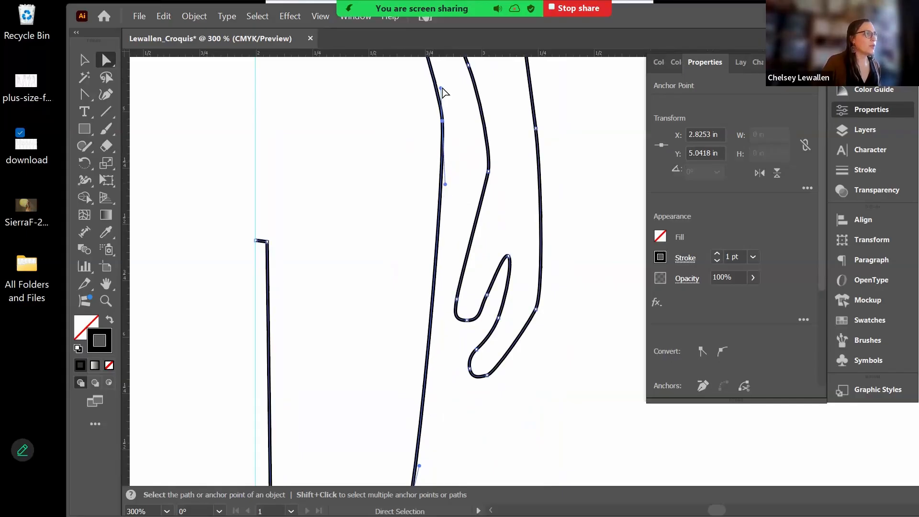
{"action": "key", "text": "space"}
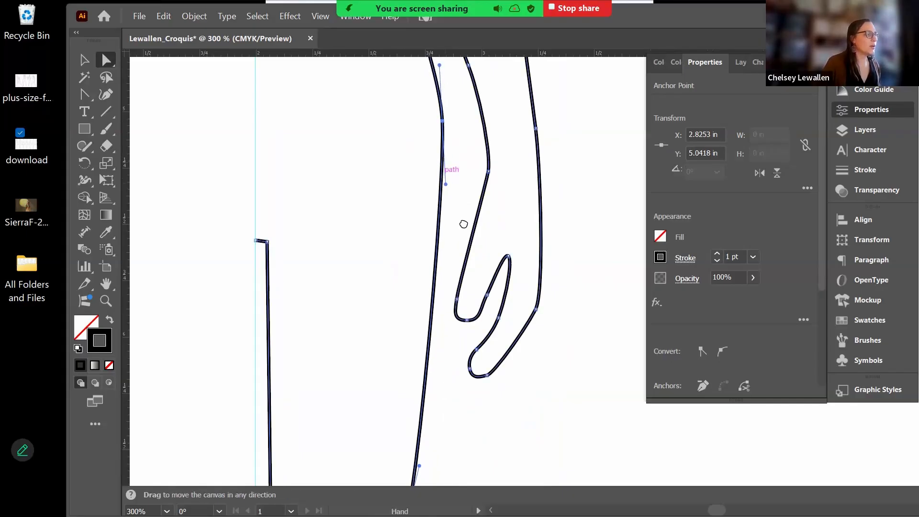
{"action": "scroll", "coordinate": [474, 335], "scroll_direction": "down", "scroll_amount": 5}
{"action": "scroll", "coordinate": [484, 390], "scroll_direction": "down", "scroll_amount": 10}
- Select the foot's corner anchors and nudge the ankle anchor right to refine the leg
{"action": "scroll", "coordinate": [505, 283], "scroll_direction": "left", "scroll_amount": 3}
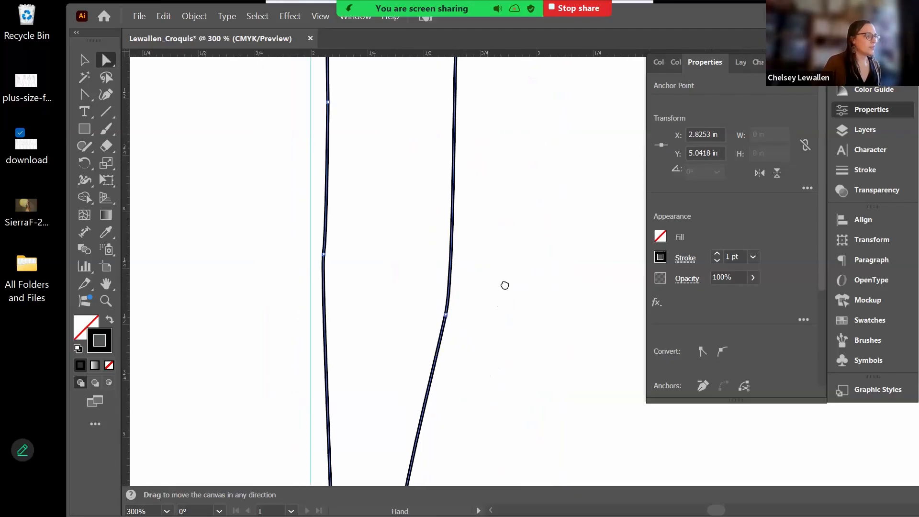
{"action": "scroll", "coordinate": [505, 332], "scroll_direction": "down", "scroll_amount": 5}
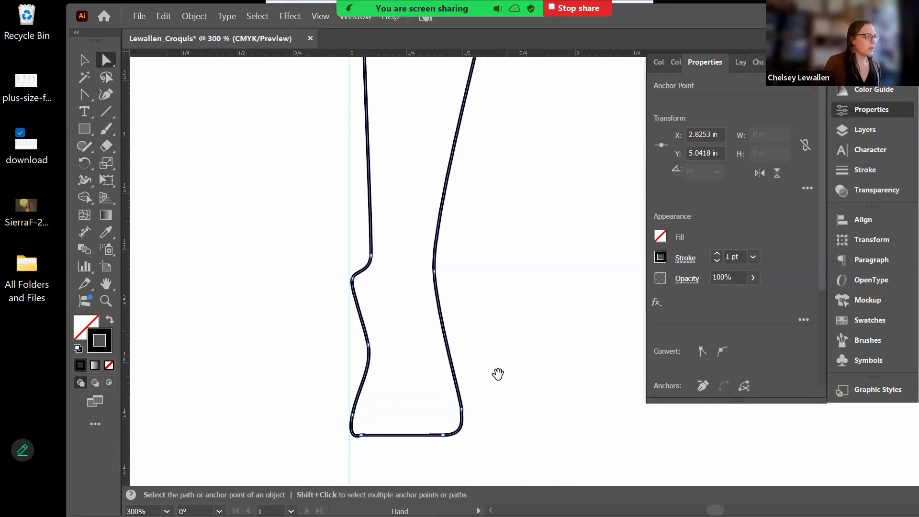
{"action": "scroll", "coordinate": [496, 374], "scroll_direction": "up", "scroll_amount": 1}
{"action": "scroll", "coordinate": [399, 431], "scroll_direction": "down", "scroll_amount": 2}
{"action": "left_click", "coordinate": [368, 417]}
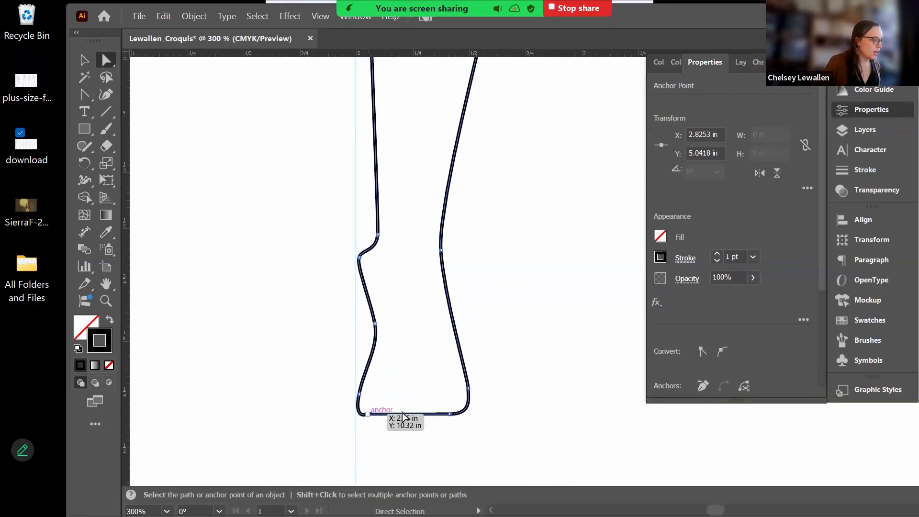
{"action": "left_click", "coordinate": [355, 424]}
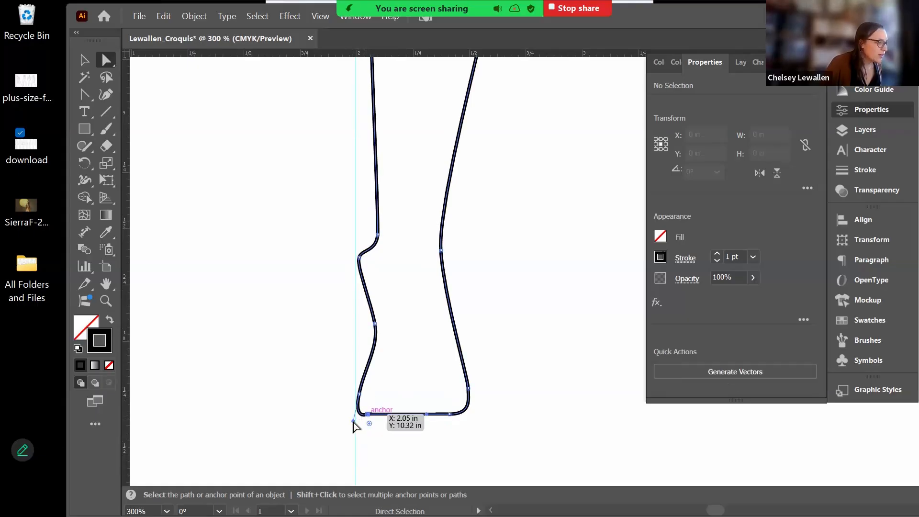
{"action": "left_click", "coordinate": [359, 416]}
{"action": "left_click", "coordinate": [358, 406]}
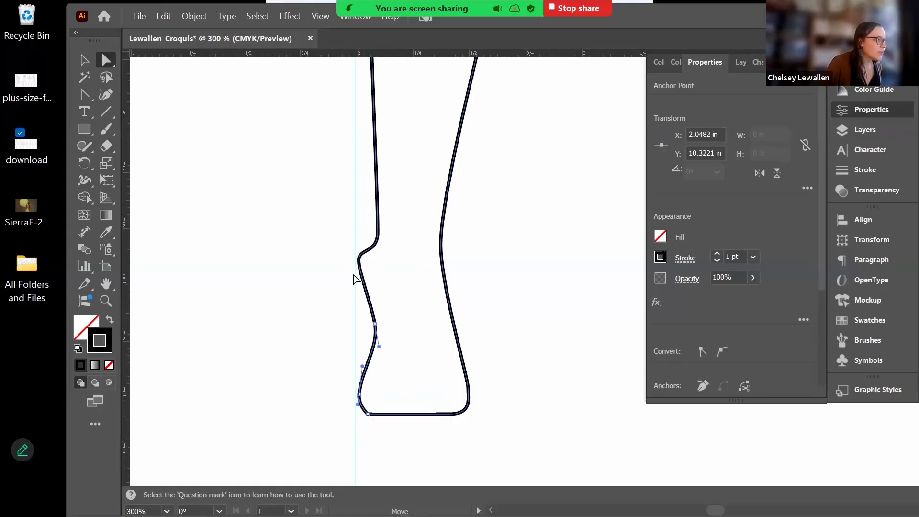
{"action": "left_click", "coordinate": [364, 261]}
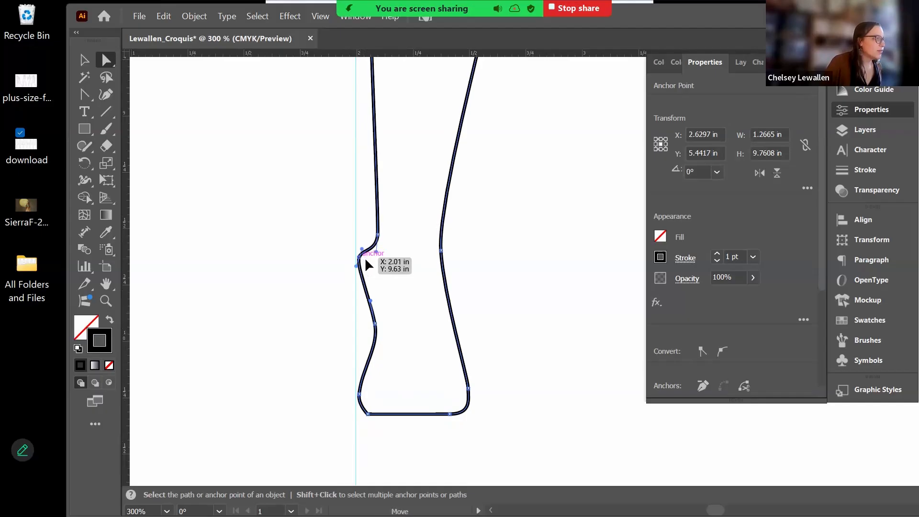
{"action": "left_click_drag", "start_coordinate": [368, 265], "coordinate": [378, 268]}
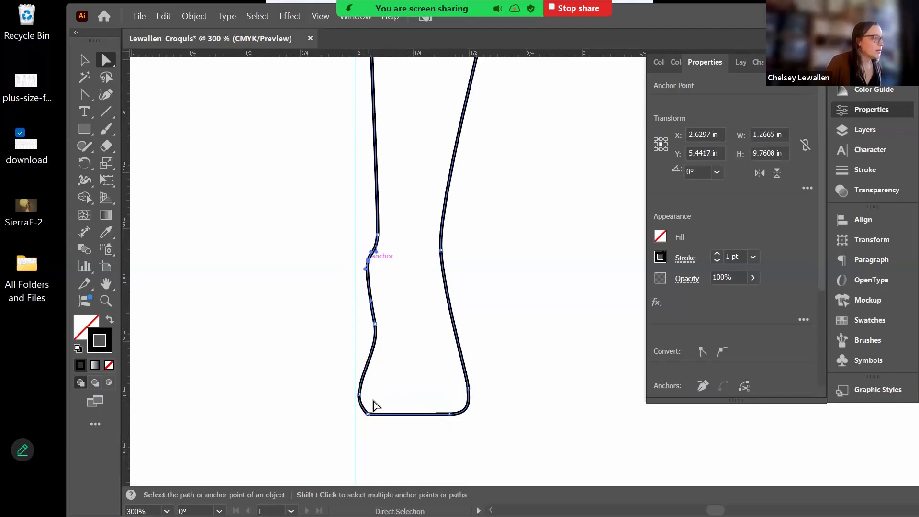
{"action": "left_click", "coordinate": [370, 414]}
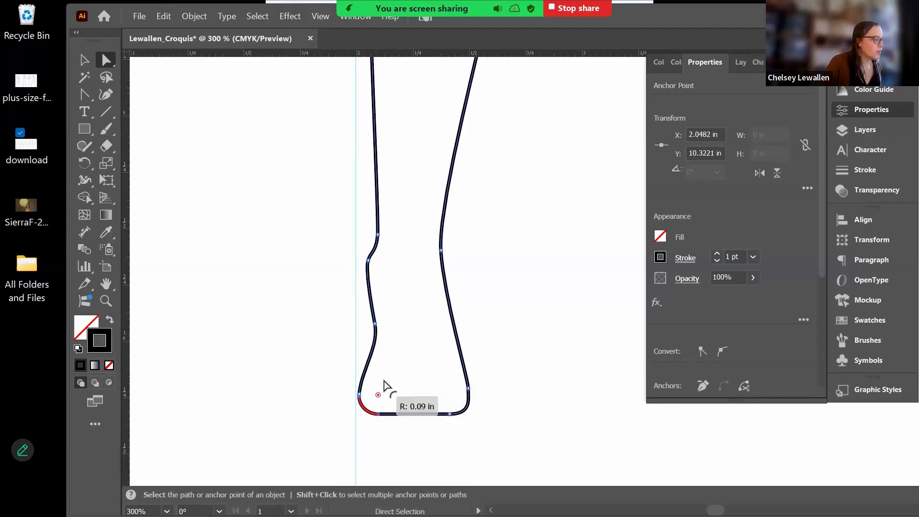
- Round the sharp corner at the top of the inner leg, then fit the artboard in view
{"action": "scroll", "coordinate": [422, 358], "scroll_direction": "up", "scroll_amount": 10}
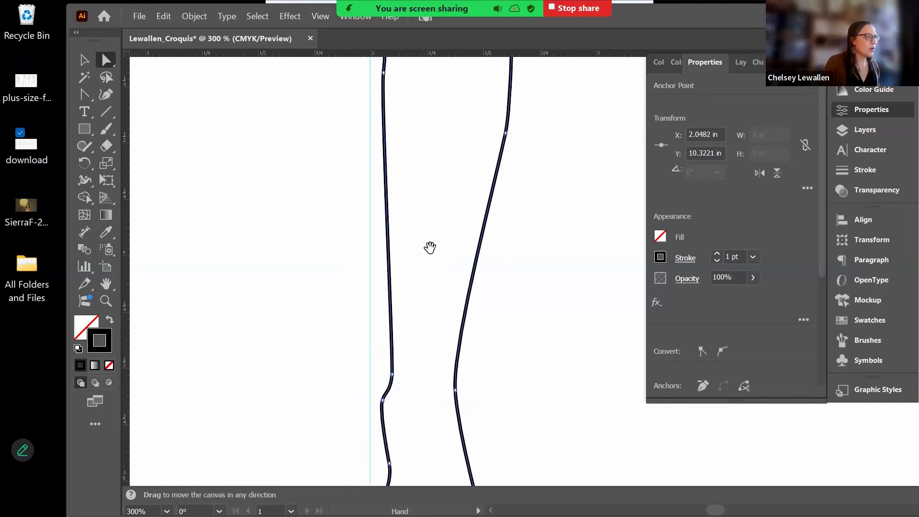
{"action": "scroll", "coordinate": [398, 399], "scroll_direction": "up", "scroll_amount": 1}
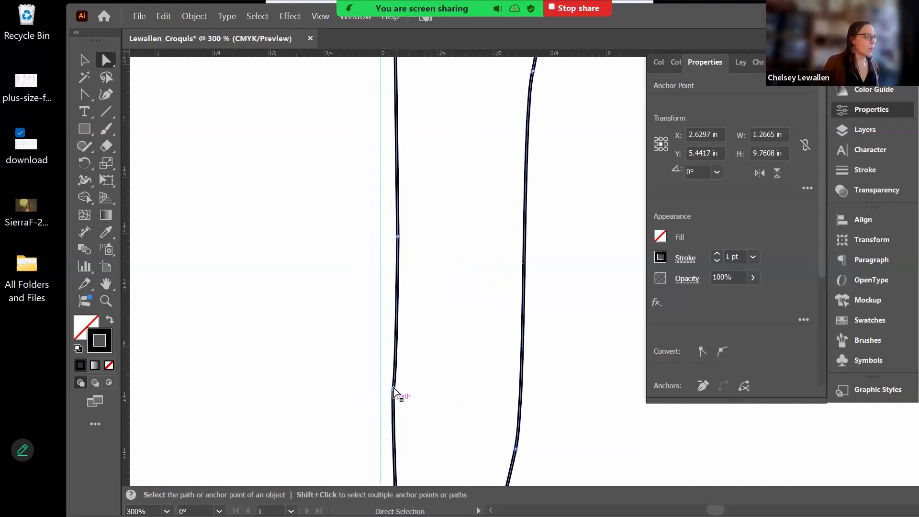
{"action": "left_click", "coordinate": [394, 391]}
{"action": "scroll", "coordinate": [447, 297], "scroll_direction": "up", "scroll_amount": 15}
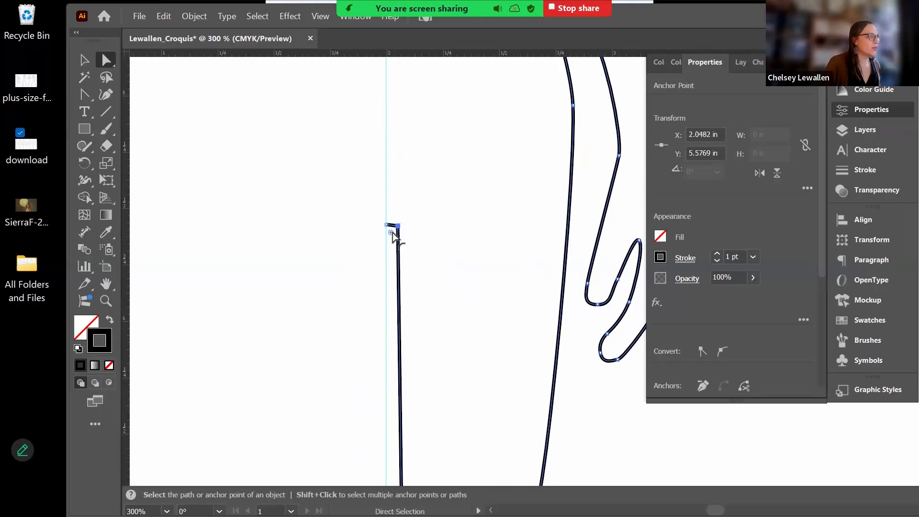
{"action": "left_click_drag", "start_coordinate": [393, 233], "coordinate": [382, 260]}
{"action": "left_click", "coordinate": [581, 309]}
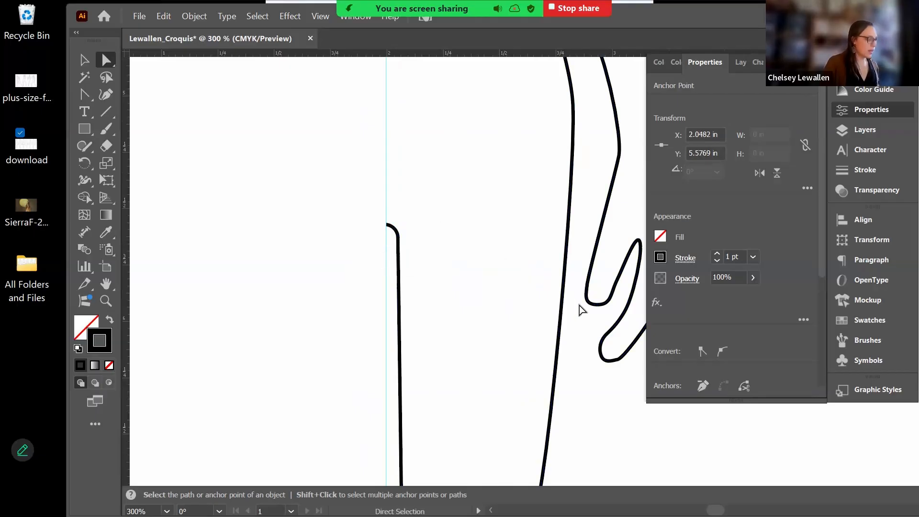
{"action": "key", "text": "ctrl+0"}
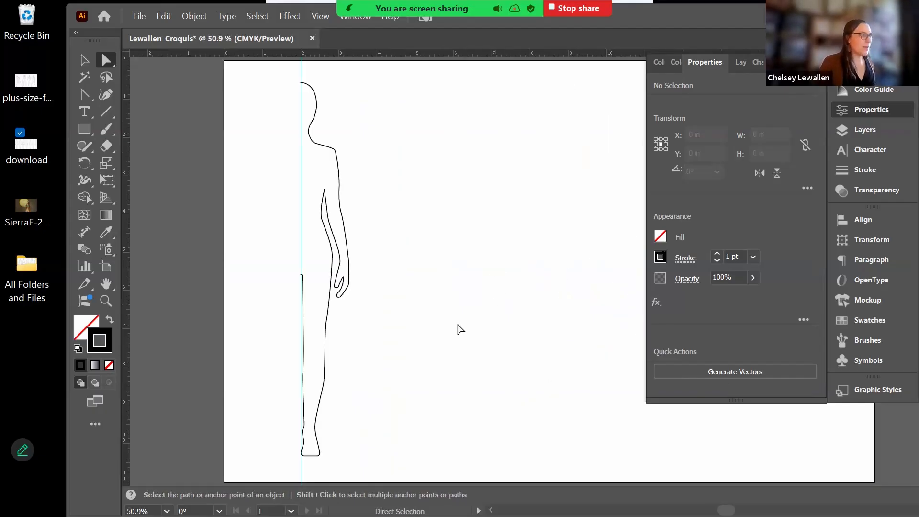
{"action": "scroll", "coordinate": [603, 321], "scroll_direction": "left", "scroll_amount": 5}
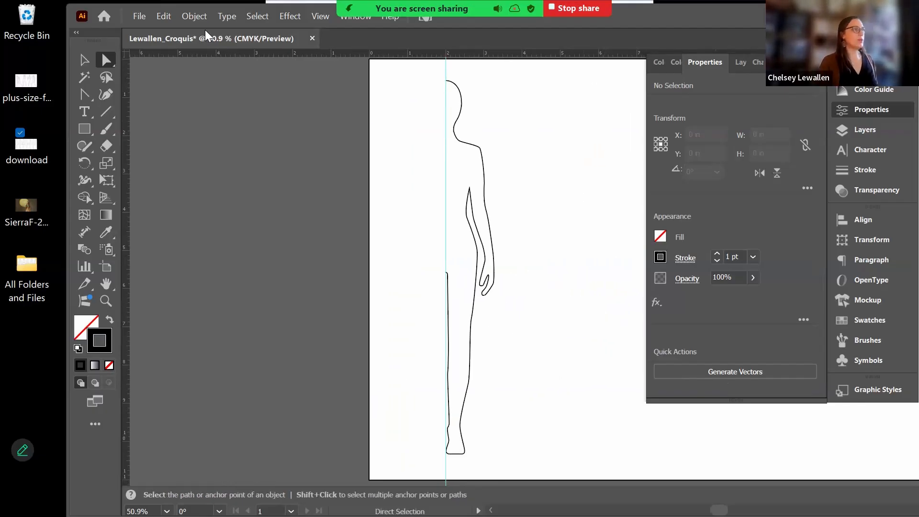
- Select the half-figure and Alt-drag a reflected copy across the centre guide with Reflect (O)
{"action": "left_click", "coordinate": [84, 60]}
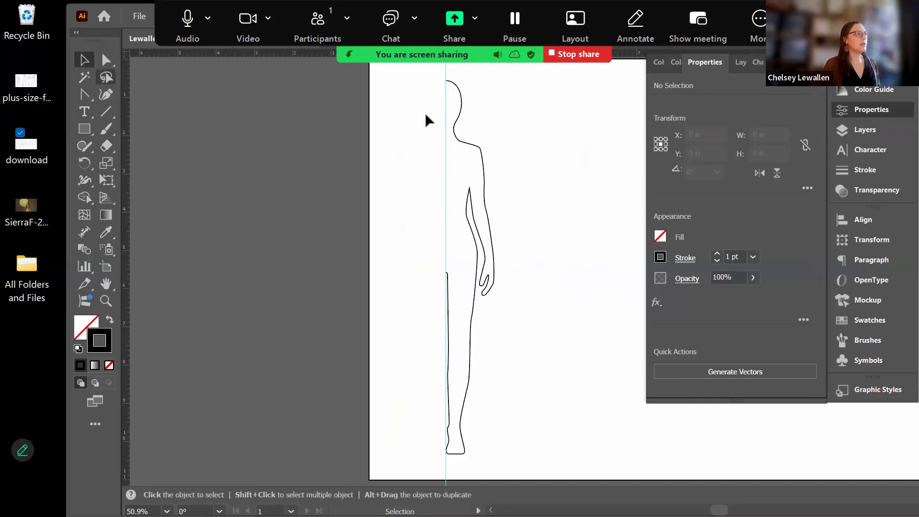
{"action": "left_click_drag", "start_coordinate": [416, 66], "coordinate": [522, 454]}
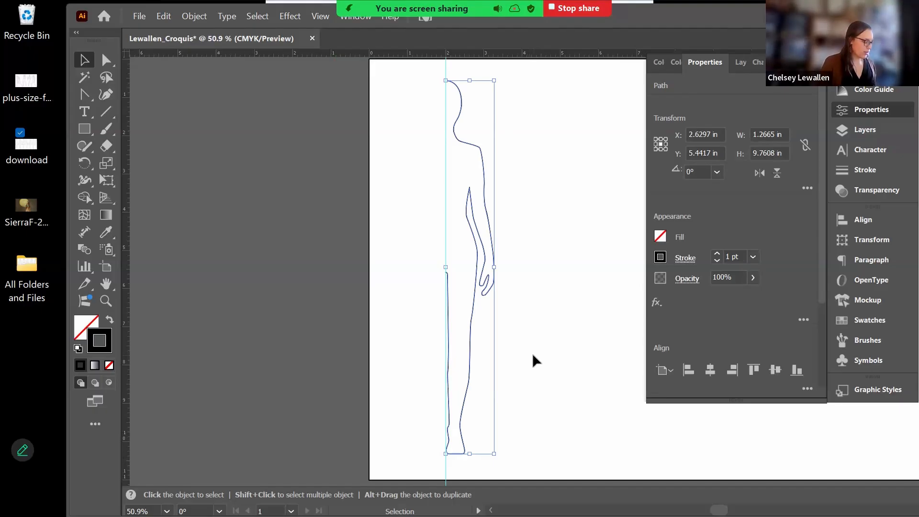
{"action": "key", "text": "a"}
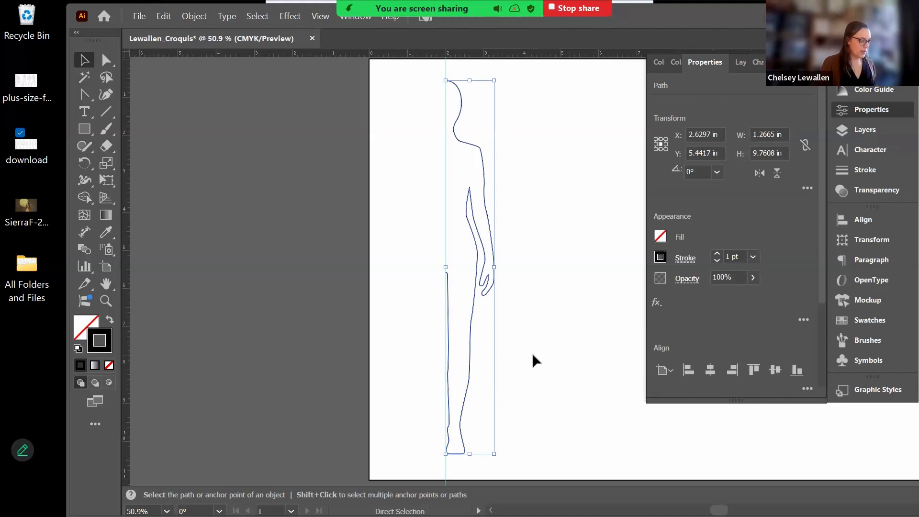
{"action": "key", "text": "v"}
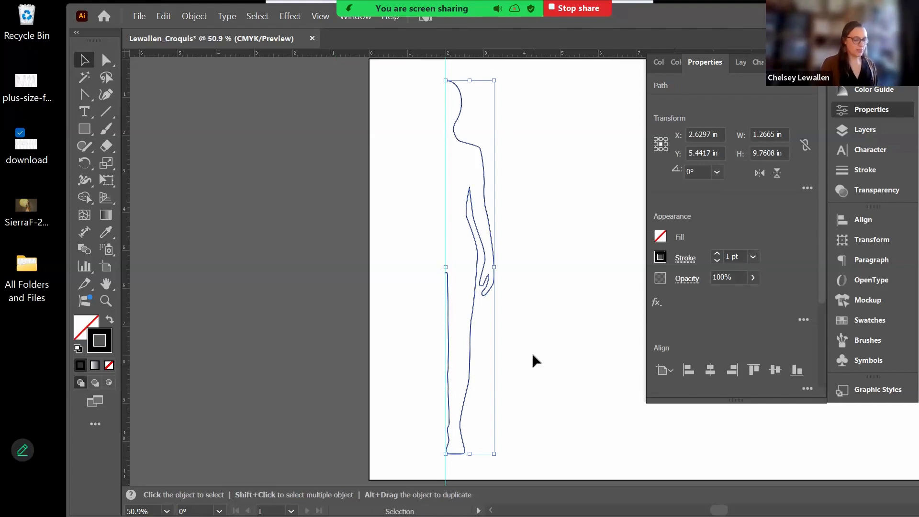
{"action": "key", "text": "o"}
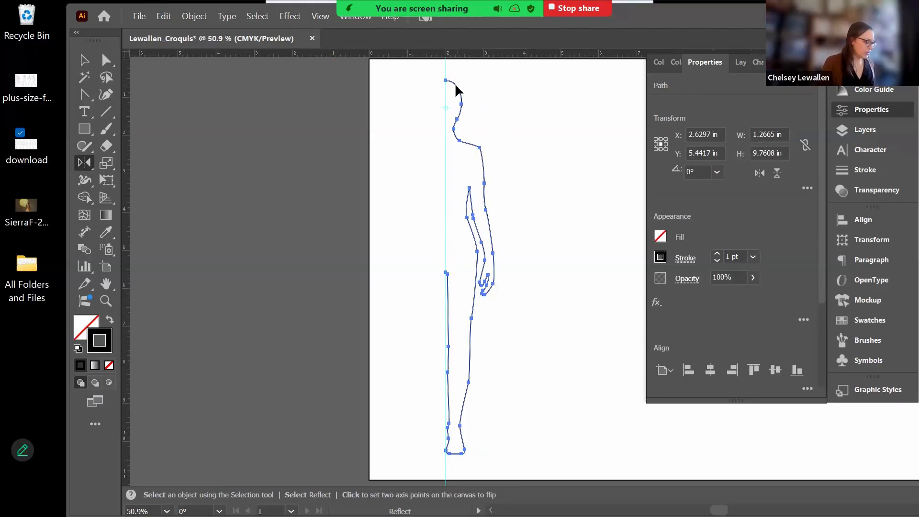
{"action": "left_click_drag", "start_coordinate": [454, 83], "coordinate": [427, 82]}
{"action": "left_click", "coordinate": [81, 57]}
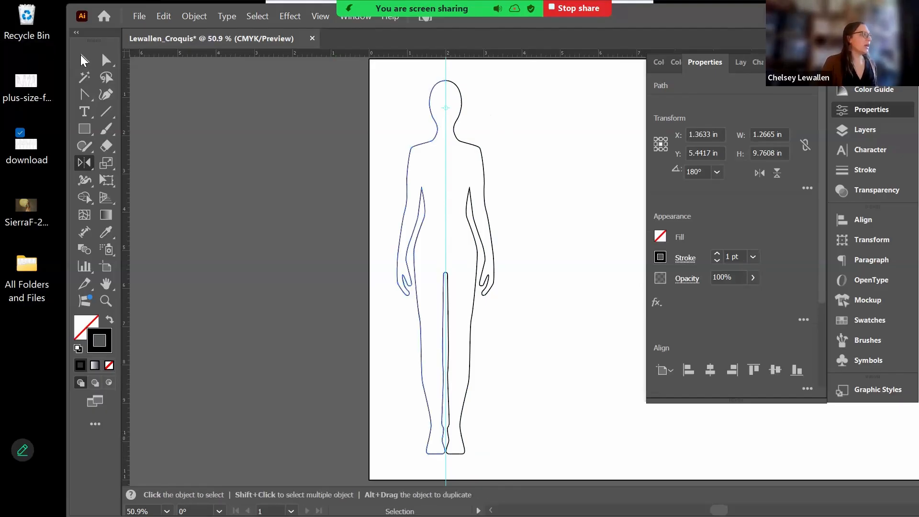
{"action": "left_click", "coordinate": [580, 188]}
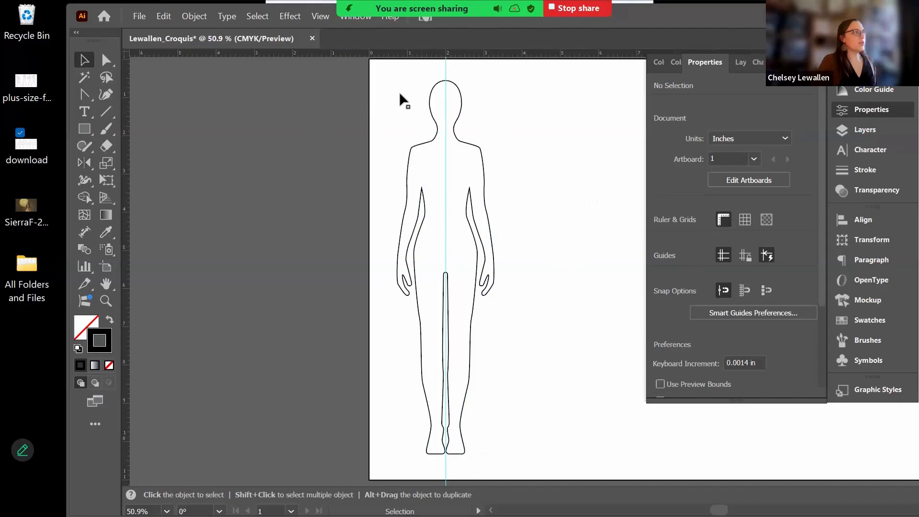
- Try joining both halves with Ctrl+J, dismiss the error, and check the outline's 1 pt black stroke, no fill
{"action": "left_click_drag", "start_coordinate": [388, 65], "coordinate": [502, 461]}
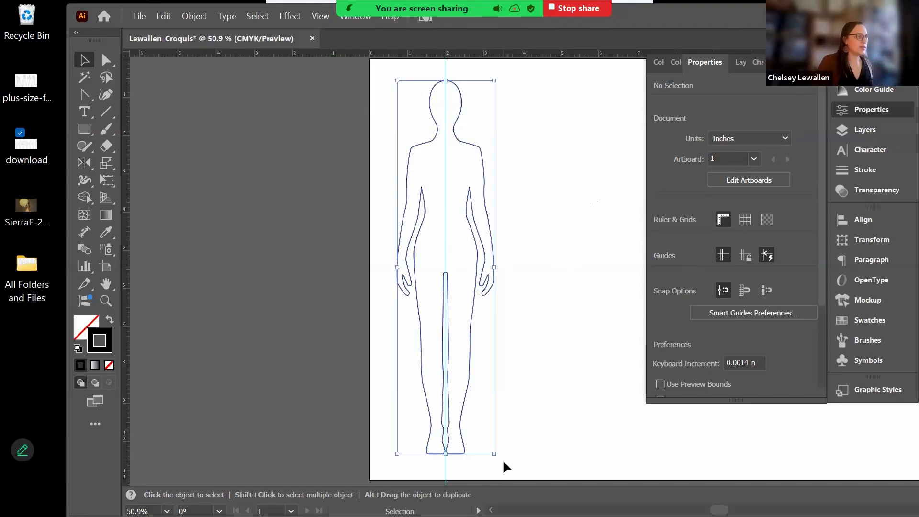
{"action": "key", "text": "a"}
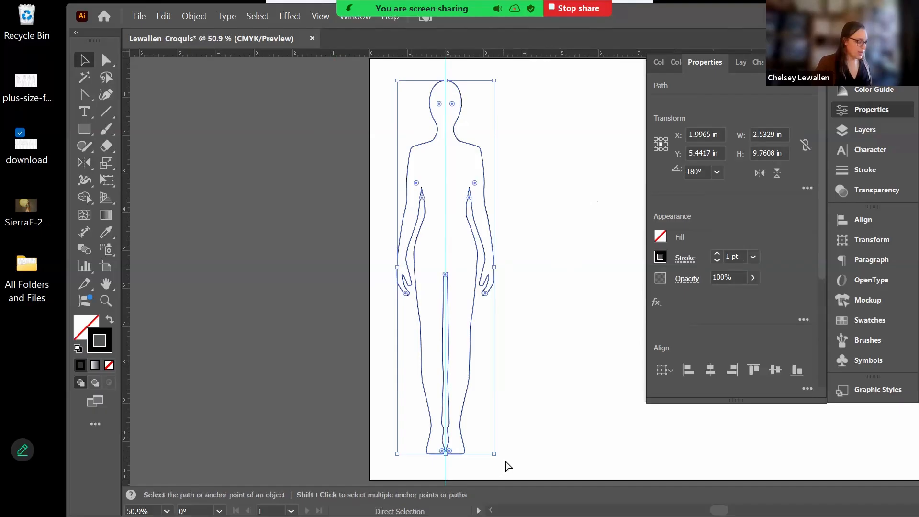
{"action": "key", "text": "ctrl+j"}
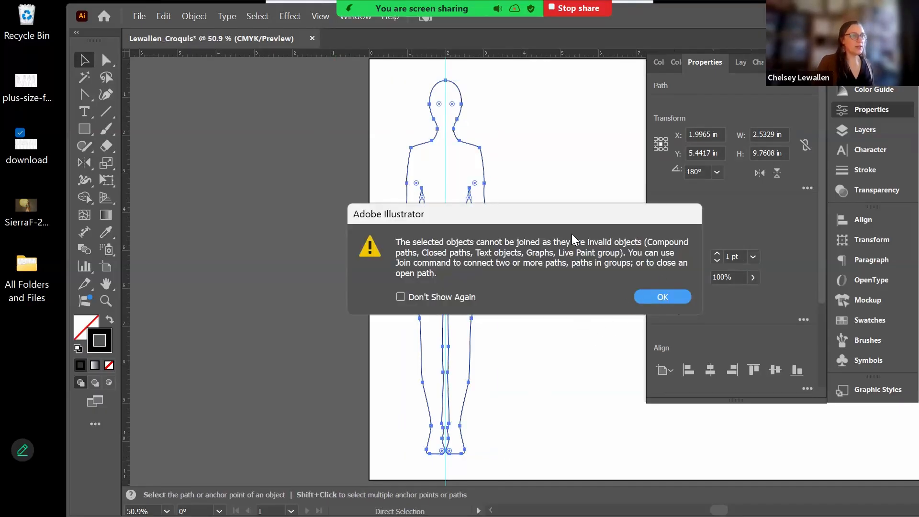
{"action": "left_click", "coordinate": [661, 296]}
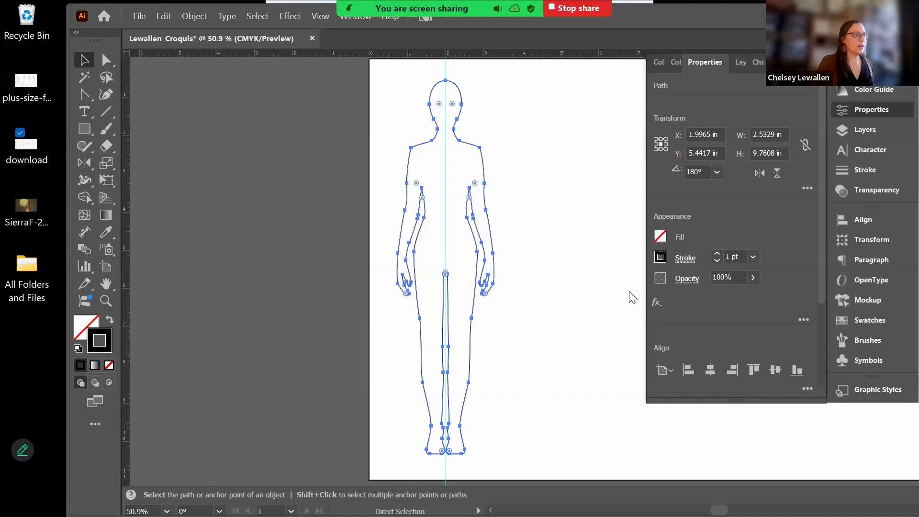
{"action": "key", "text": "v"}
{"action": "left_click", "coordinate": [497, 202]}
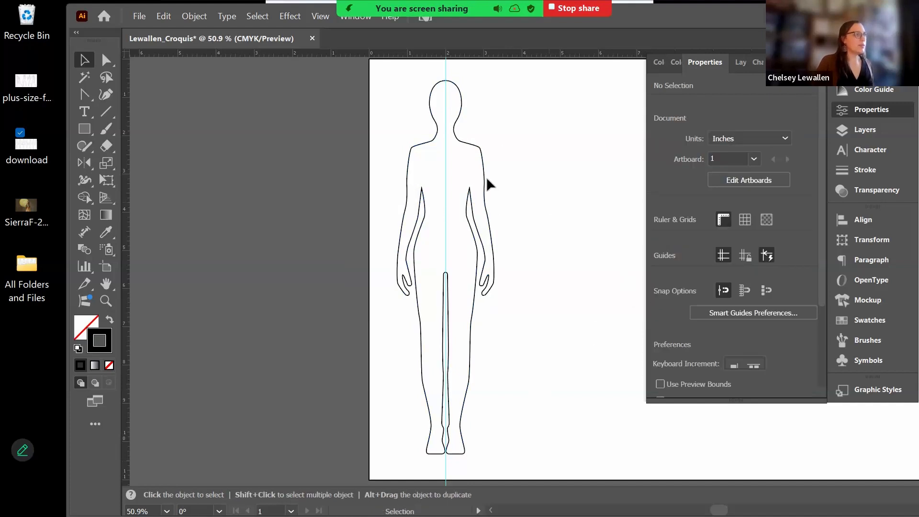
{"action": "left_click", "coordinate": [481, 155]}
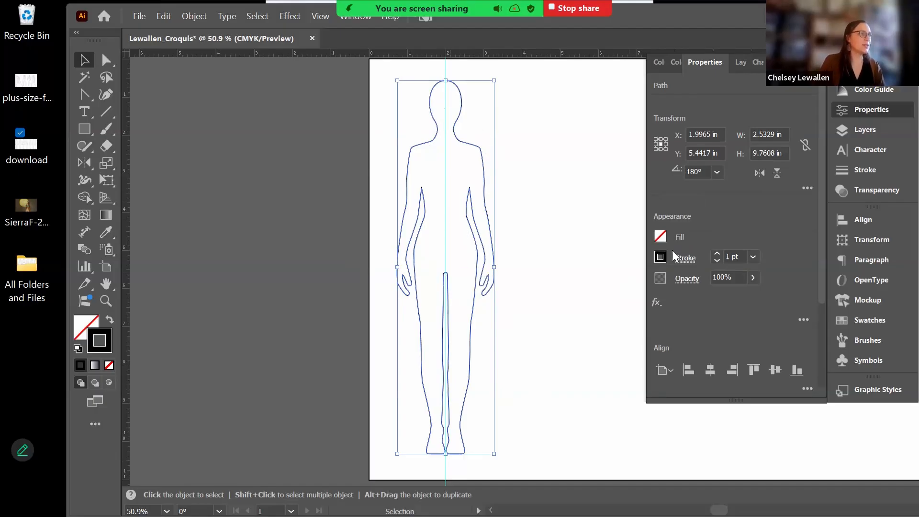
{"action": "left_click", "coordinate": [585, 242]}
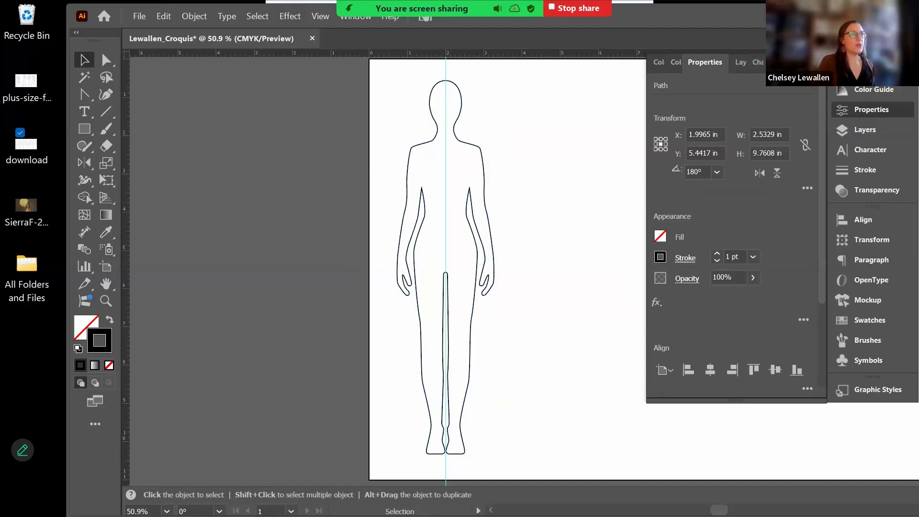
- Show and unlock <Image>, then delete the <Guide> and <Image> sublayers from Croquis 1
{"action": "left_click", "coordinate": [633, 267]}
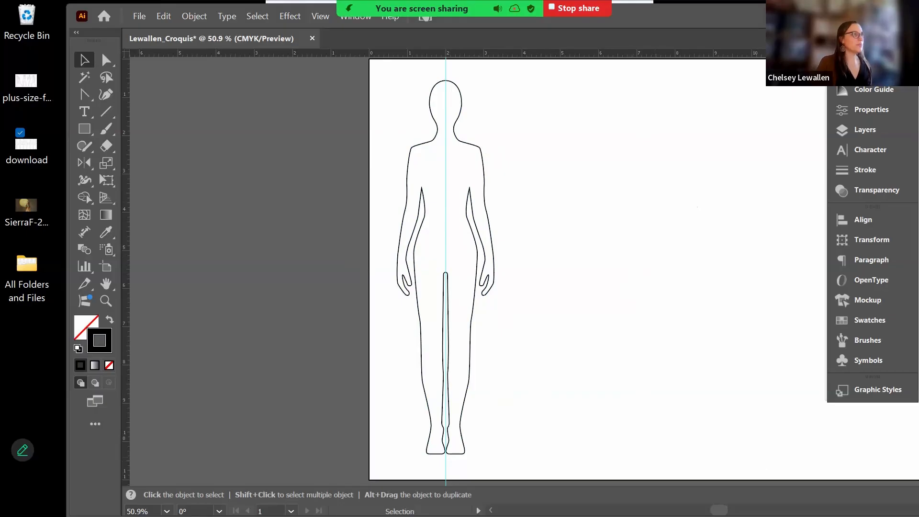
{"action": "left_click", "coordinate": [885, 130]}
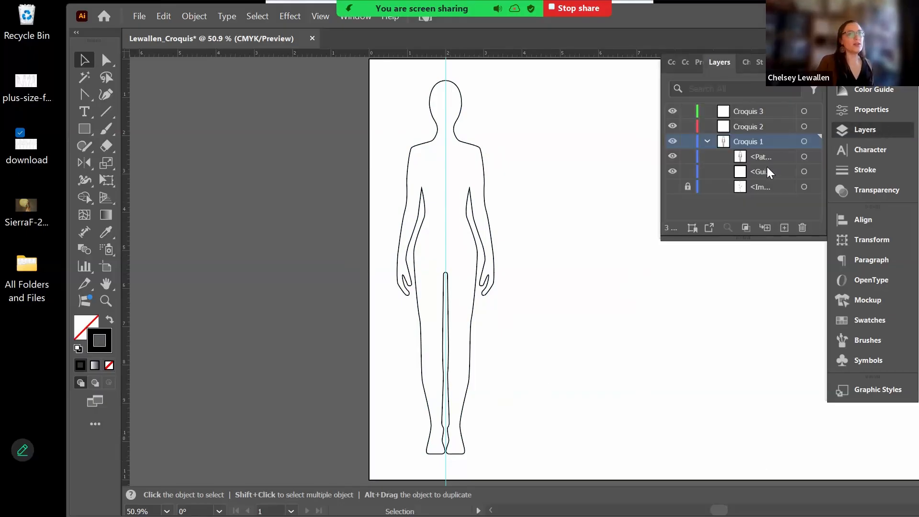
{"action": "left_click", "coordinate": [688, 187]}
{"action": "left_click", "coordinate": [673, 187]}
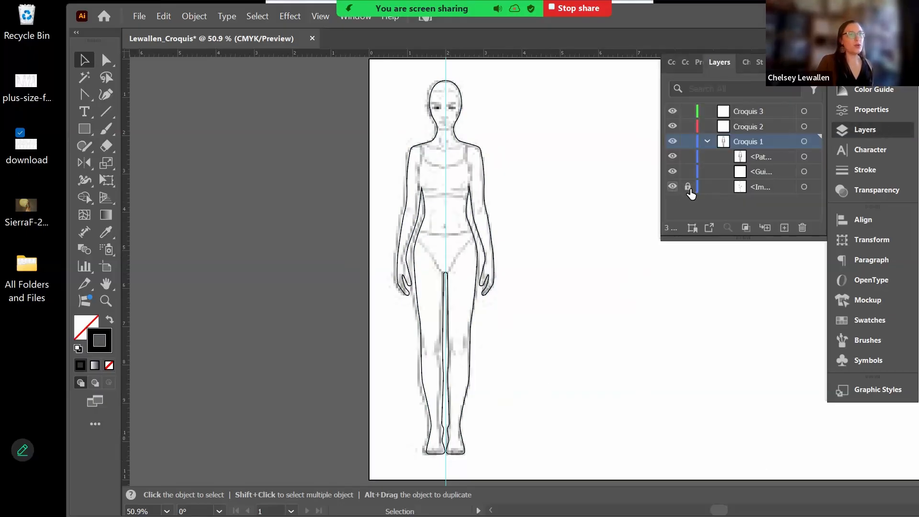
{"action": "left_click", "coordinate": [764, 172]}
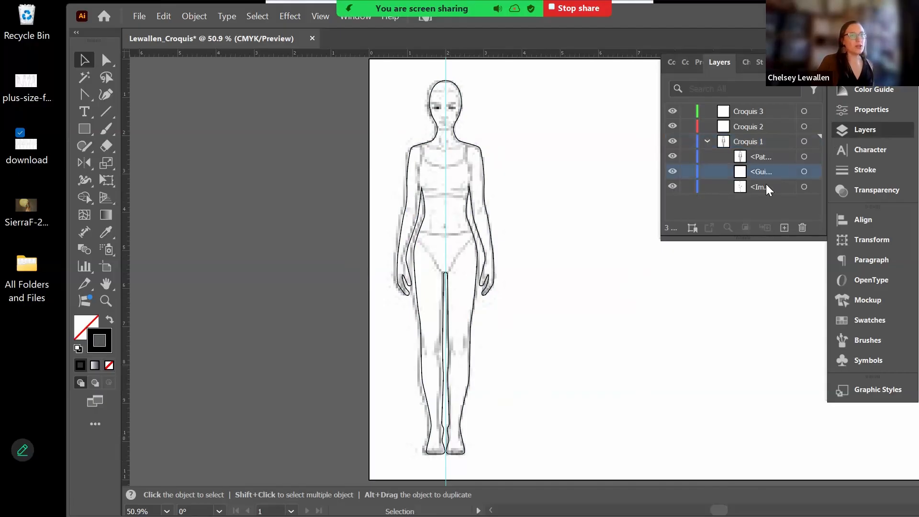
{"action": "left_click", "coordinate": [765, 187], "text": "shift"}
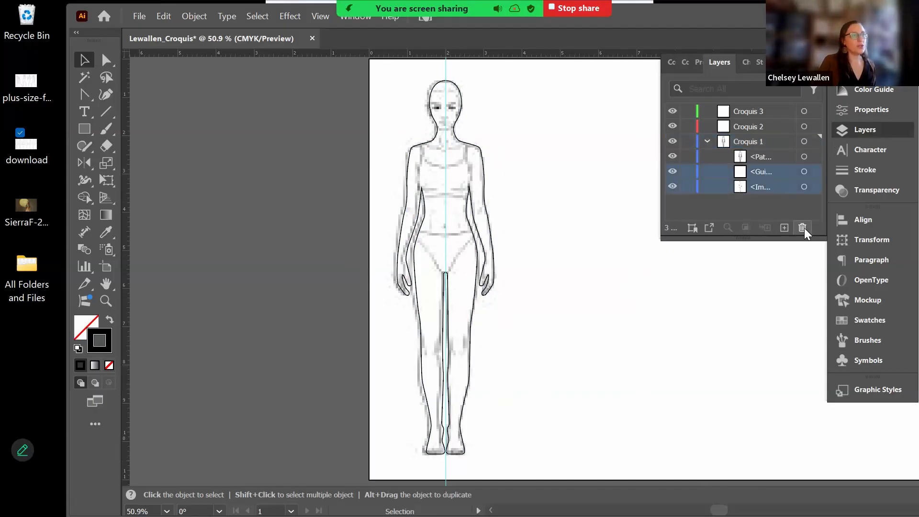
{"action": "left_click", "coordinate": [804, 229]}
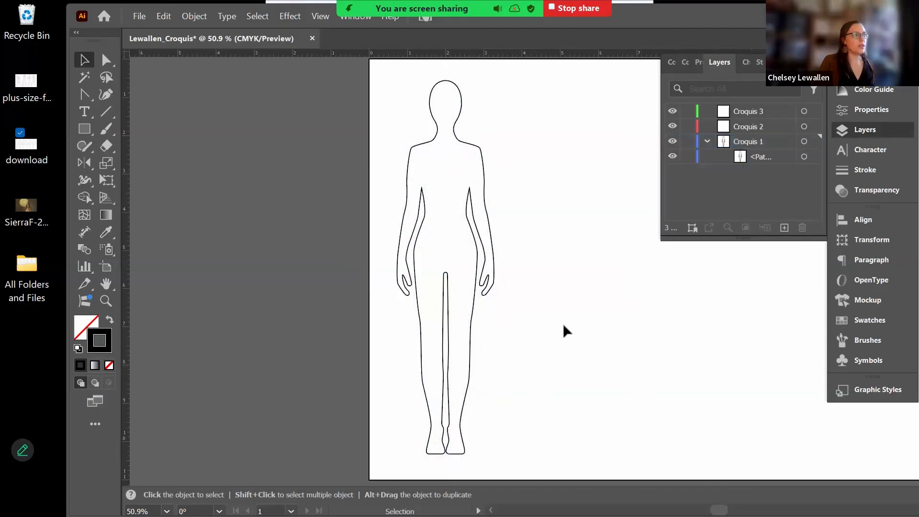
{"action": "left_click", "coordinate": [707, 142]}
{"action": "key", "text": "space"}
{"action": "left_click_drag", "start_coordinate": [589, 269], "coordinate": [439, 263]}
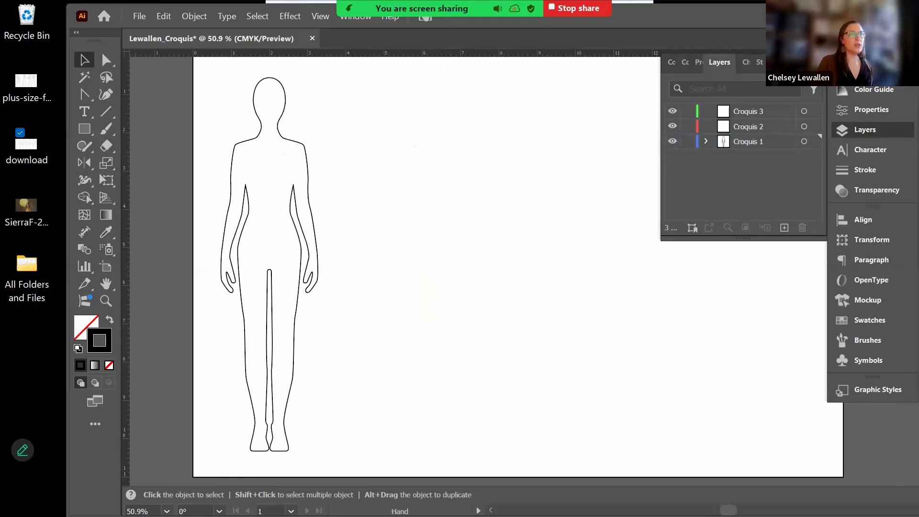
- Drag the plus-size croquis file in from the desktop, scale it to about 17.3 × 10.4 in, and move it onto the artboard
{"action": "left_click_drag", "start_coordinate": [688, 23], "coordinate": [791, 33]}
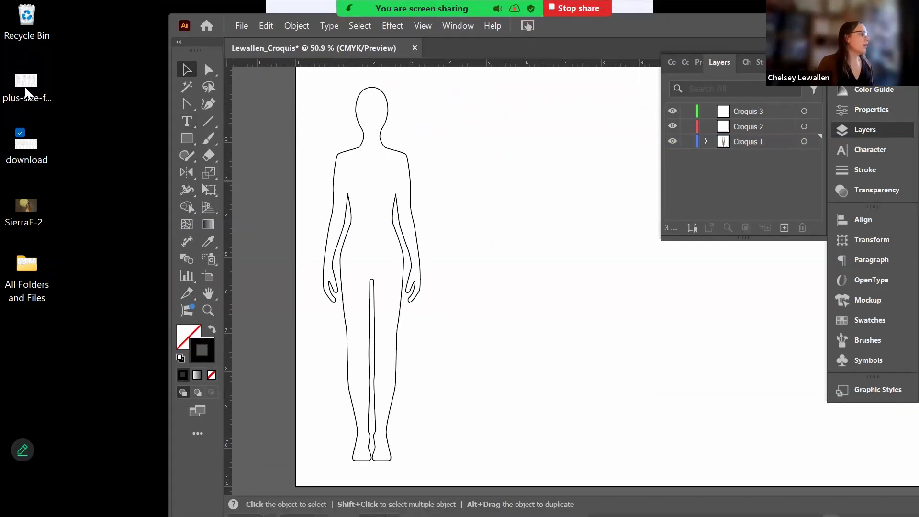
{"action": "left_click_drag", "start_coordinate": [25, 88], "coordinate": [551, 208]}
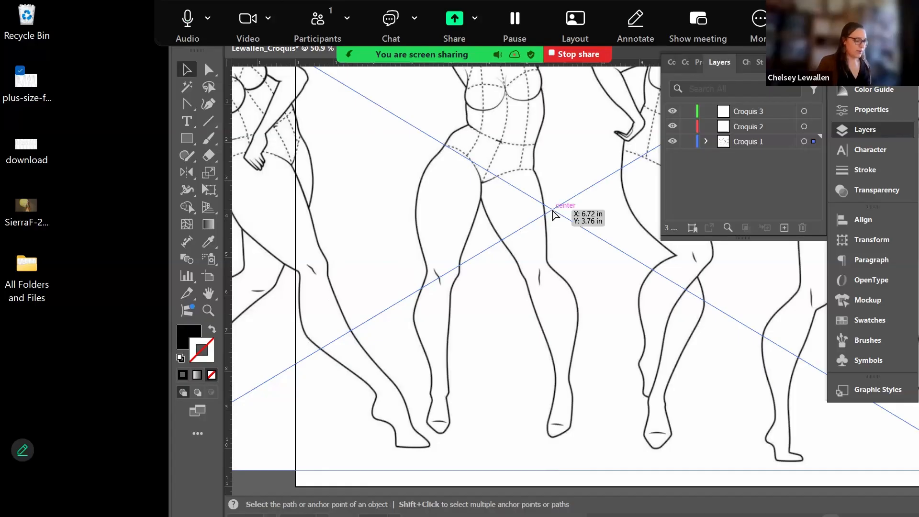
{"action": "key", "text": "ctrl+minus"}
{"action": "key", "text": "ctrl+minus"}
{"action": "key", "text": "ctrl+minus"}
{"action": "key", "text": "space"}
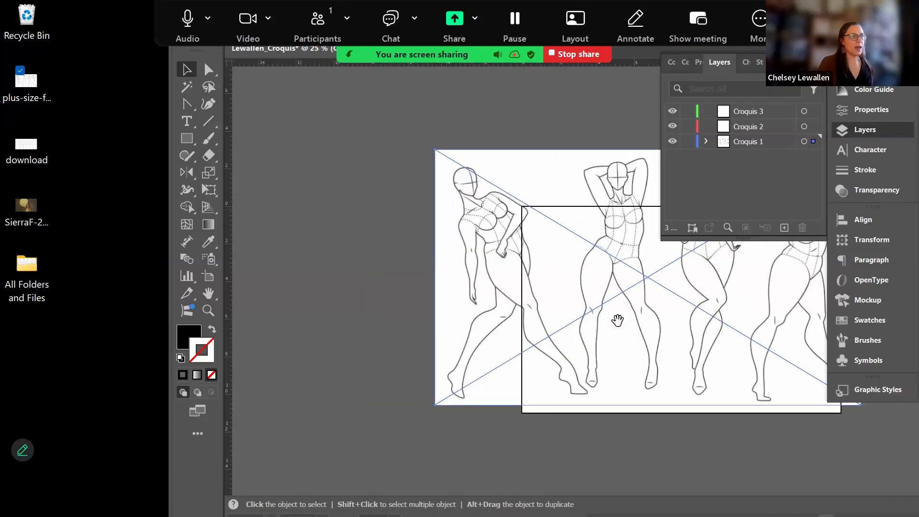
{"action": "left_click_drag", "start_coordinate": [618, 320], "coordinate": [433, 299]}
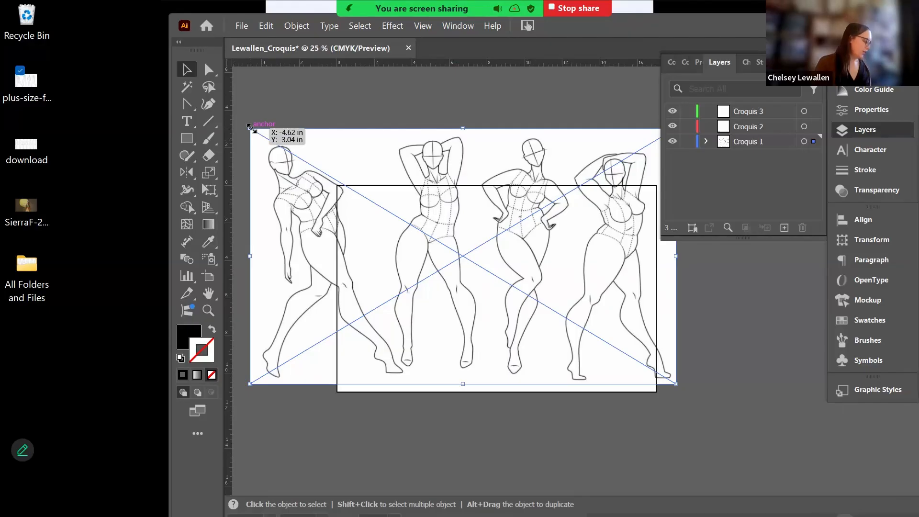
{"action": "left_click_drag", "start_coordinate": [250, 127], "coordinate": [250, 188]}
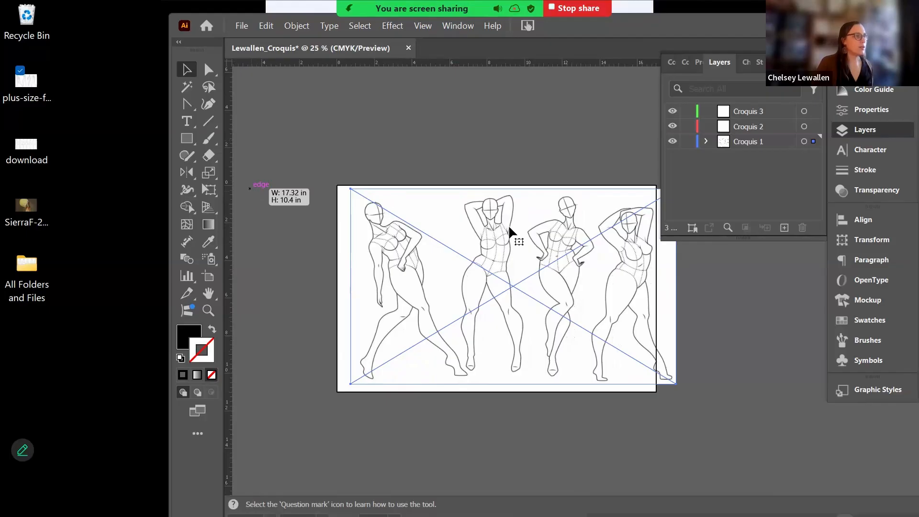
{"action": "left_click_drag", "start_coordinate": [508, 225], "coordinate": [488, 232]}
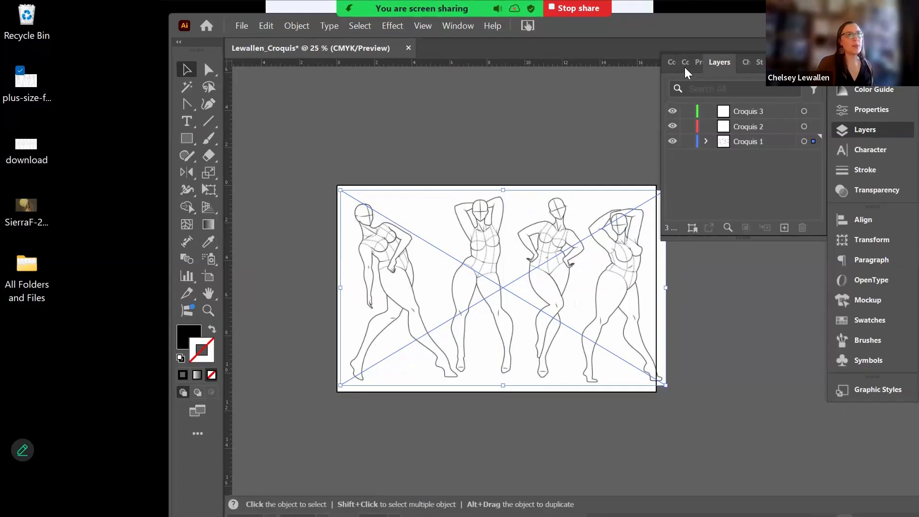
- Embed the placed plus-size croquis image in the document
{"action": "left_click", "coordinate": [698, 67]}
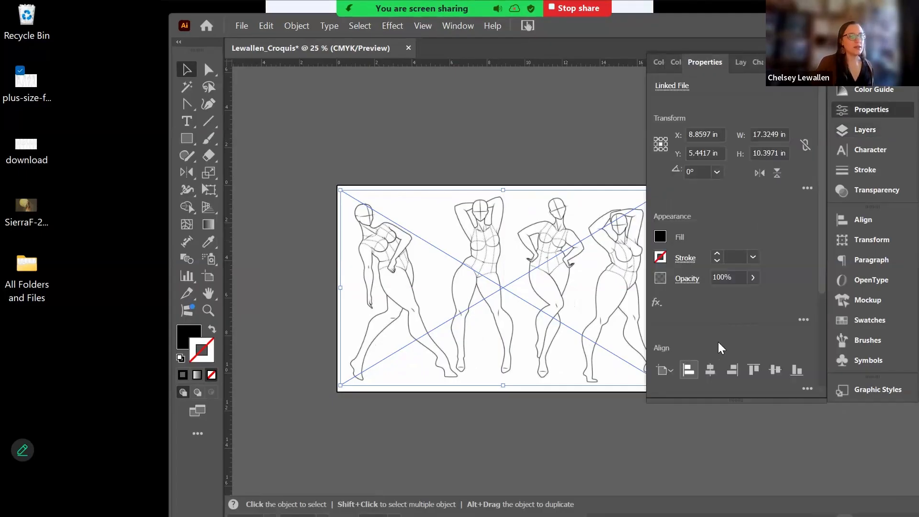
{"action": "scroll", "coordinate": [719, 341], "scroll_direction": "down", "scroll_amount": 3}
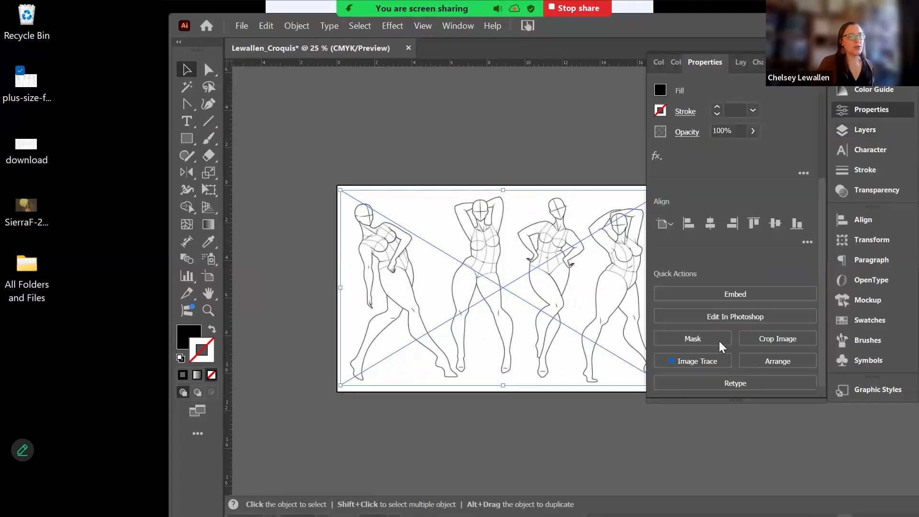
{"action": "left_click", "coordinate": [732, 292]}
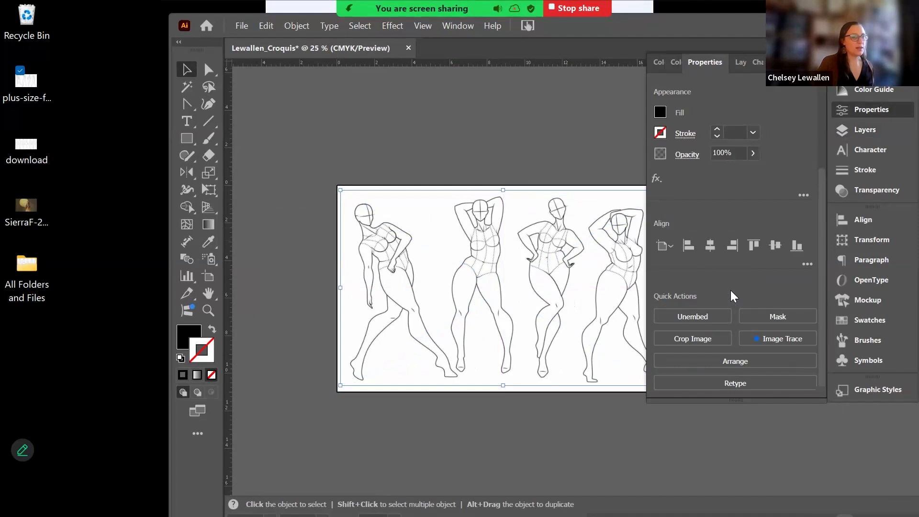
- Crop the image down to just the second, arms-raised figure, about 4.12 × 9.83 in
{"action": "left_click", "coordinate": [713, 337]}
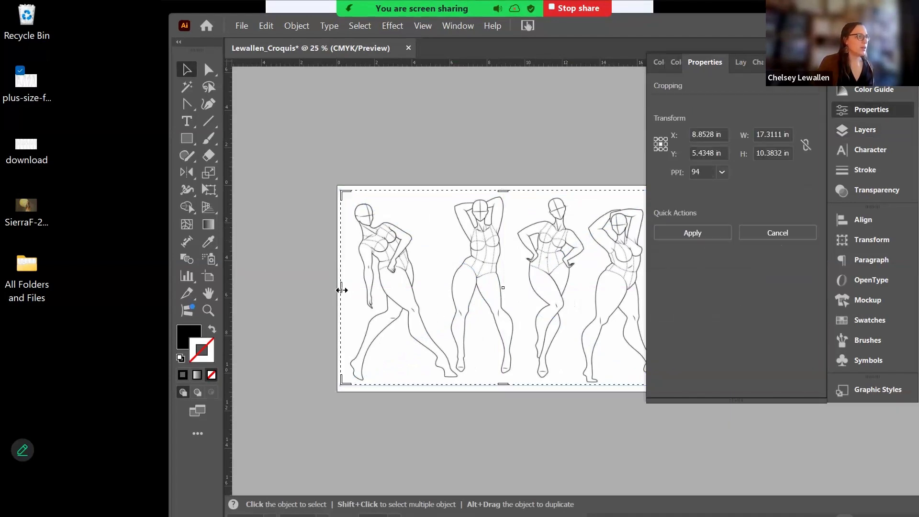
{"action": "left_click_drag", "start_coordinate": [456, 299], "coordinate": [440, 298]}
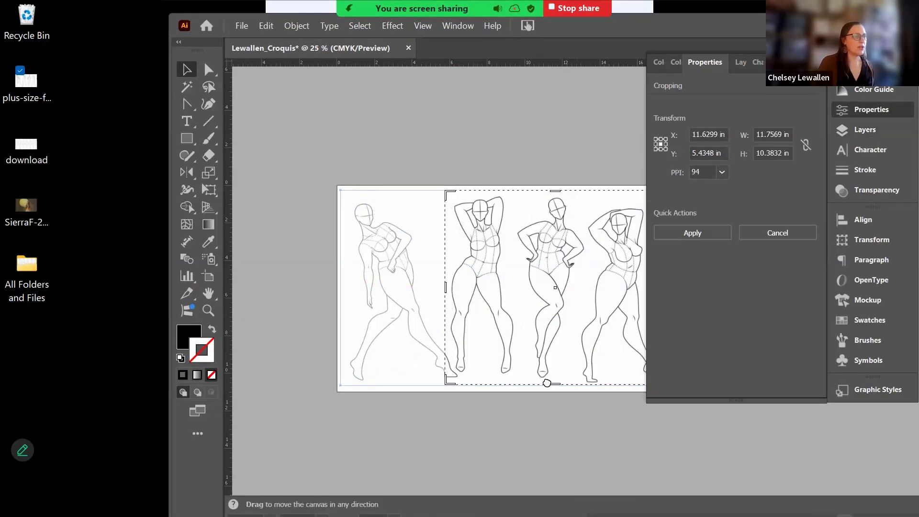
{"action": "left_click_drag", "start_coordinate": [550, 382], "coordinate": [505, 388]}
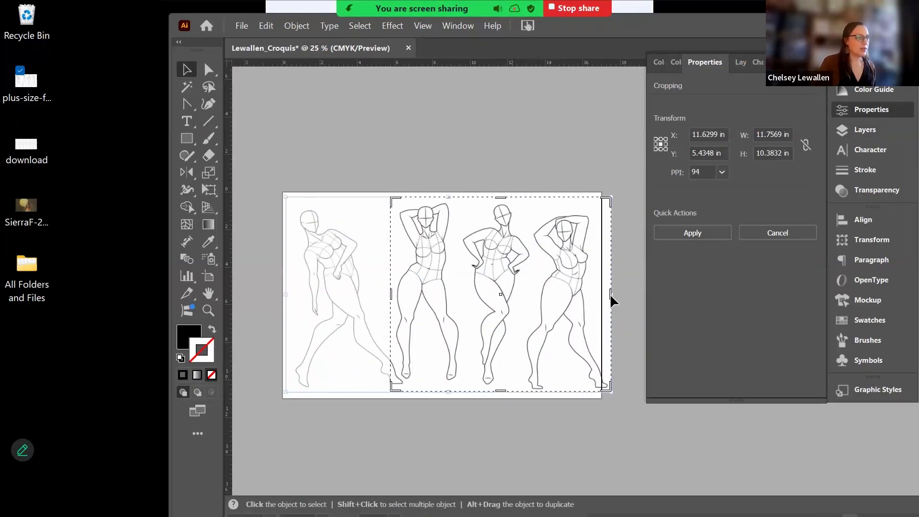
{"action": "left_click_drag", "start_coordinate": [588, 297], "coordinate": [467, 303]}
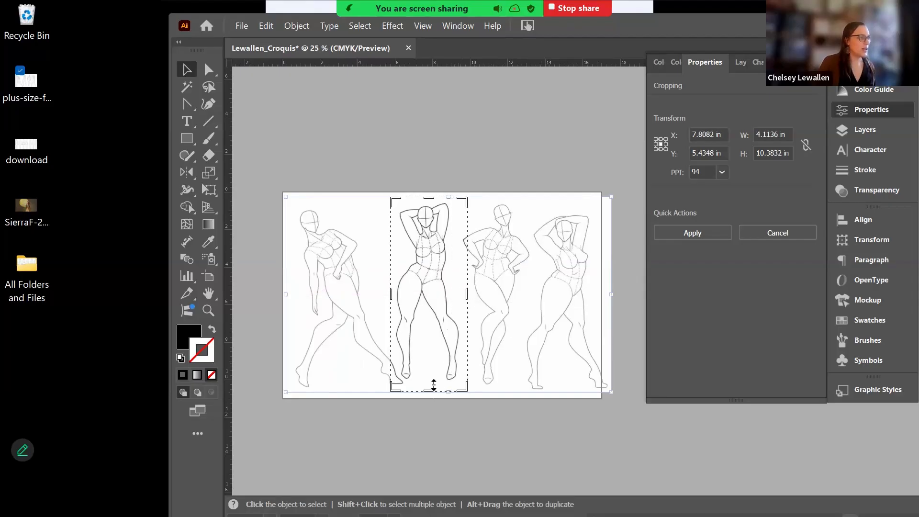
{"action": "left_click_drag", "start_coordinate": [433, 385], "coordinate": [433, 380]}
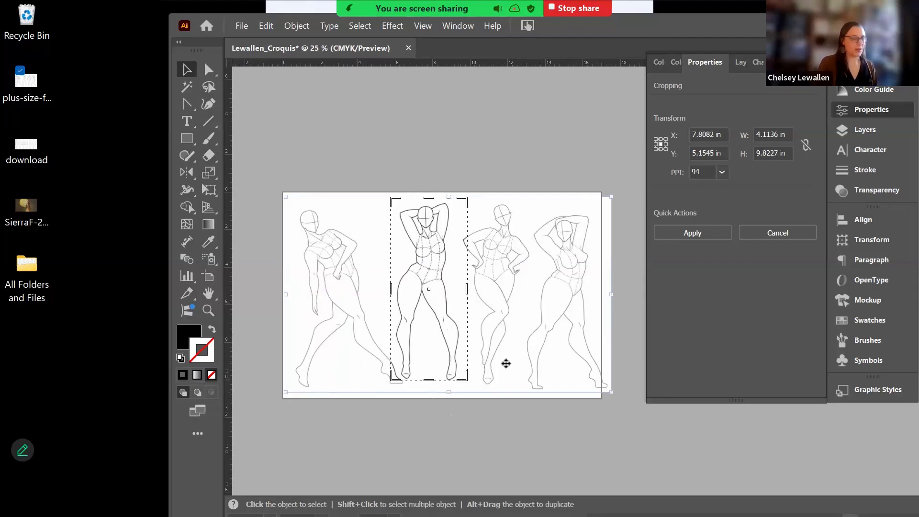
{"action": "key", "text": "Return"}
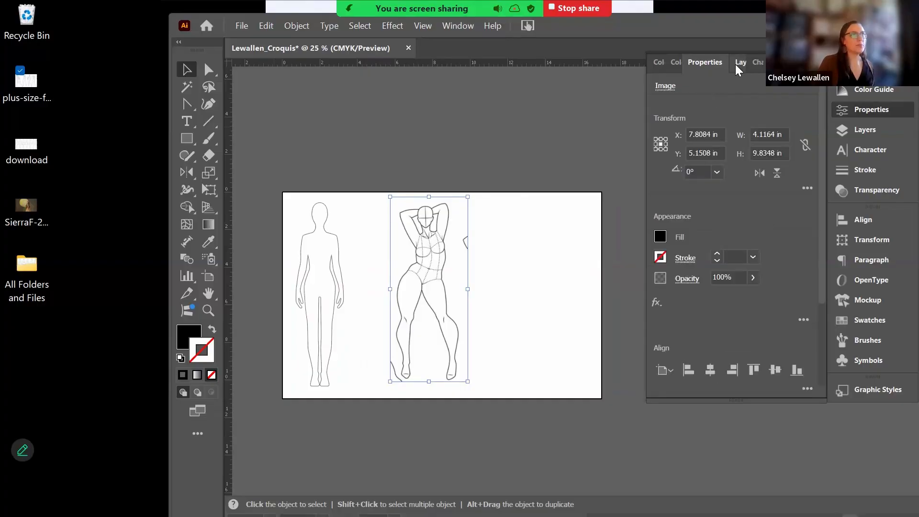
- Expand Croquis 1 in the Layers panel and cut the cropped croquis image off that layer
{"action": "left_click", "coordinate": [738, 63]}
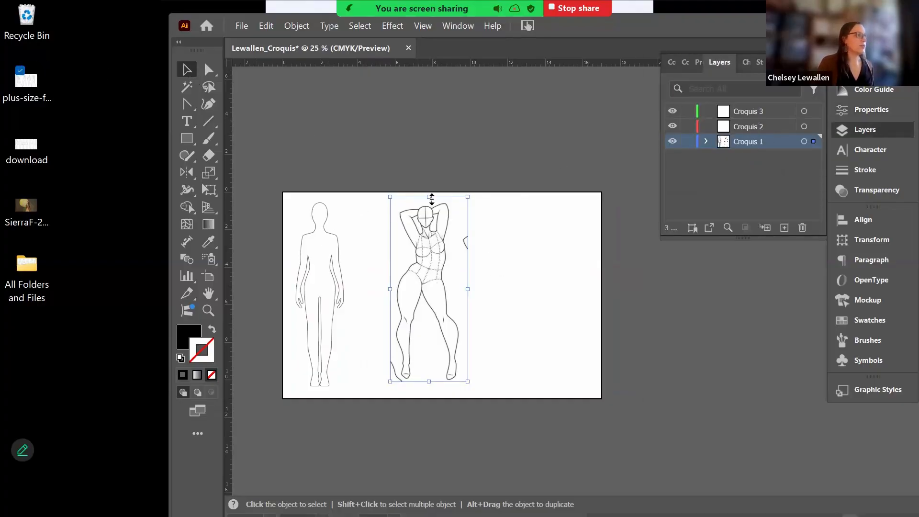
{"action": "left_click", "coordinate": [706, 141]}
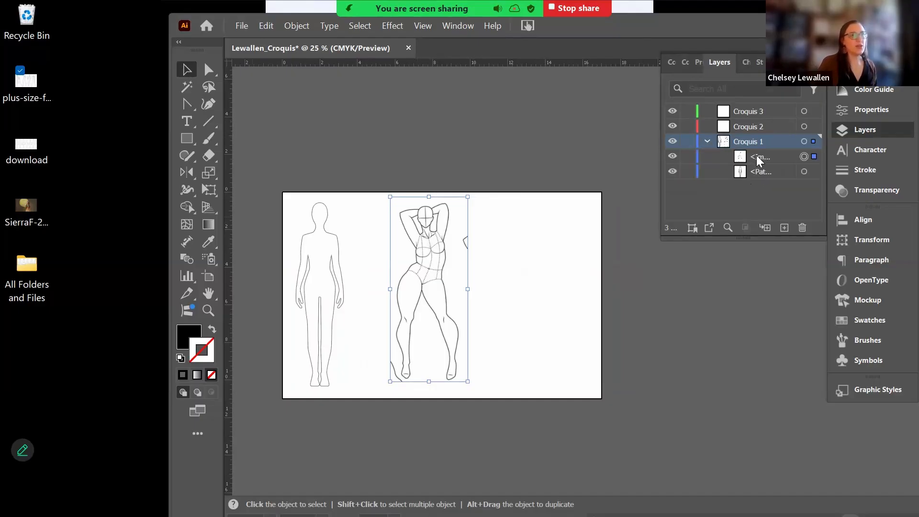
{"action": "left_click_drag", "start_coordinate": [758, 161], "coordinate": [754, 127]}
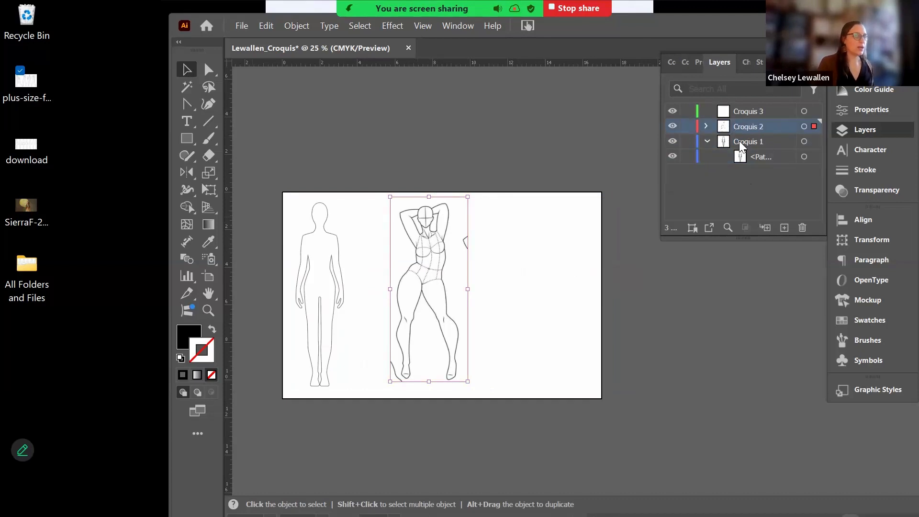
{"action": "key", "text": "ctrl+z"}
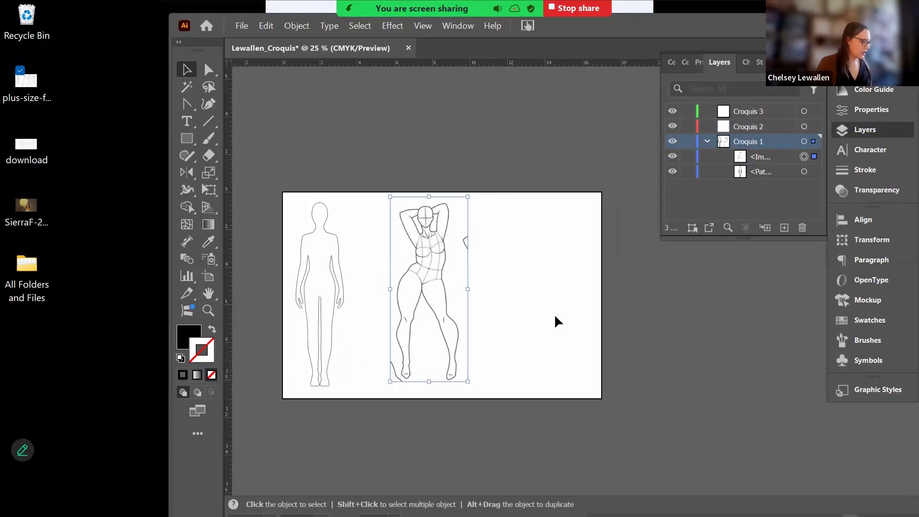
{"action": "key", "text": "ctrl"}
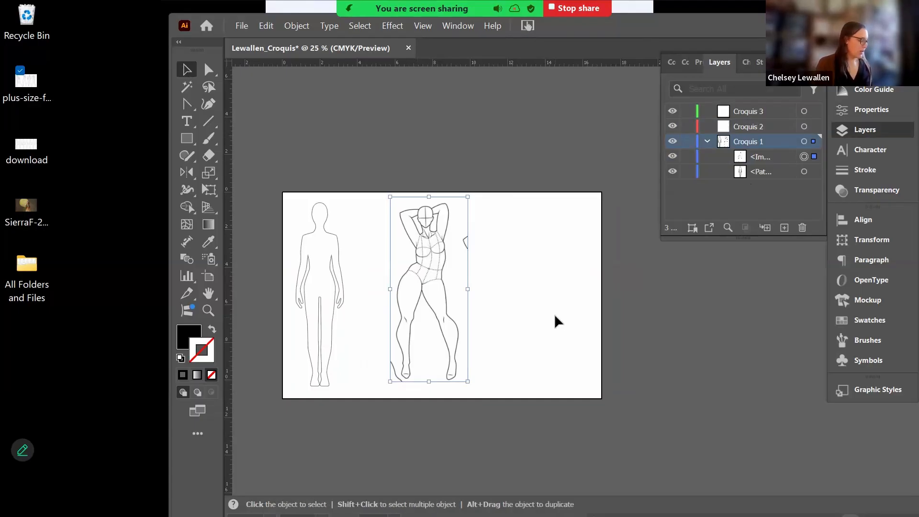
{"action": "key", "text": "ctrl"}
{"action": "key", "text": "Delete"}
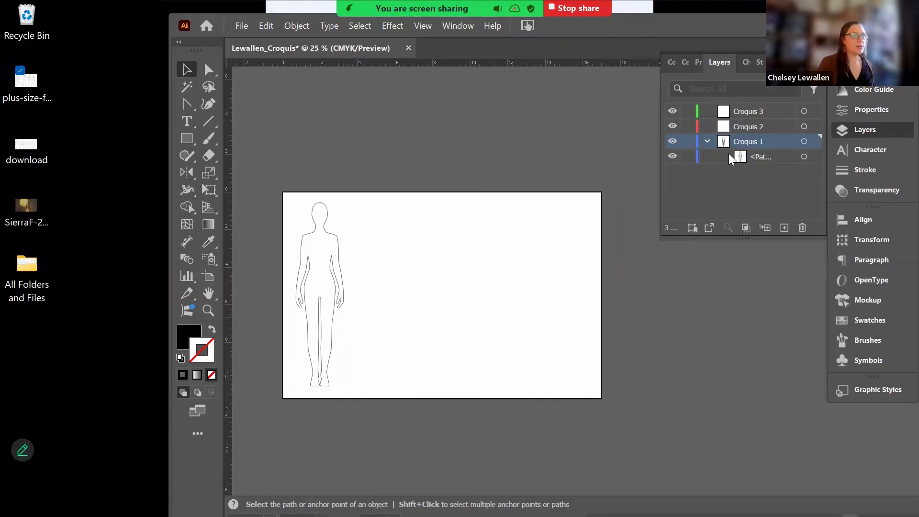
- Paste the cropped image onto Croquis 2 and hide the plain croquis path on Croquis 1
{"action": "left_click", "coordinate": [740, 125]}
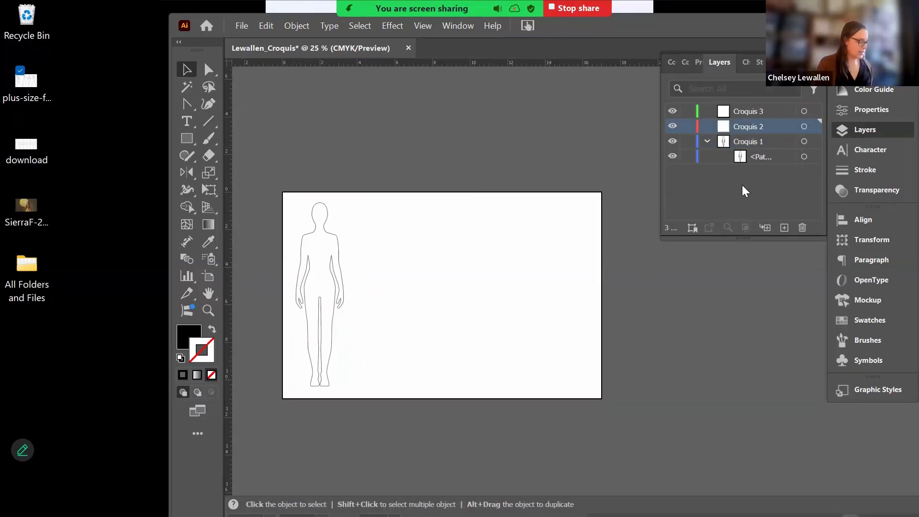
{"action": "key", "text": "ctrl+v"}
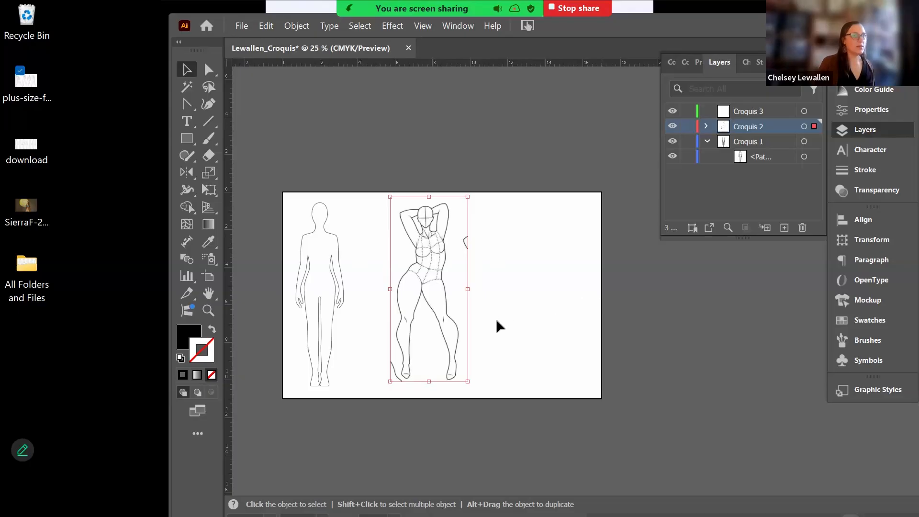
{"action": "left_click", "coordinate": [523, 328]}
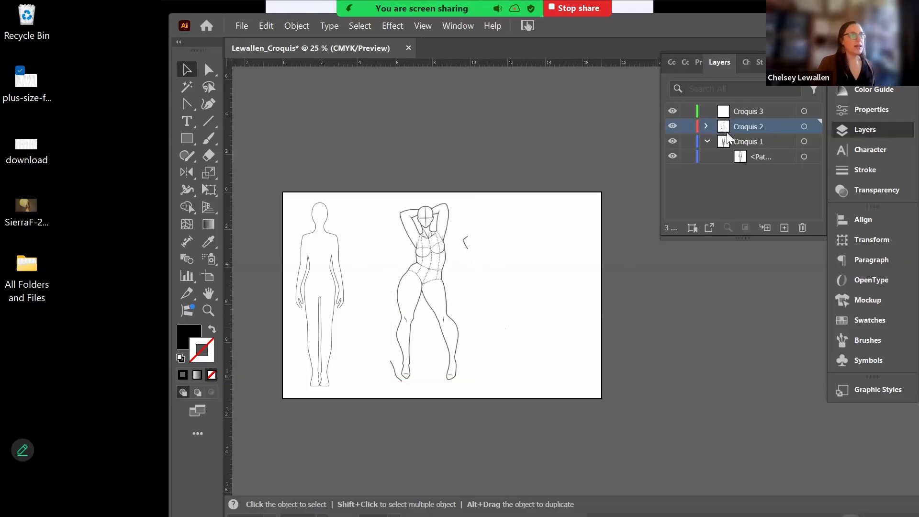
{"action": "left_click", "coordinate": [673, 157]}
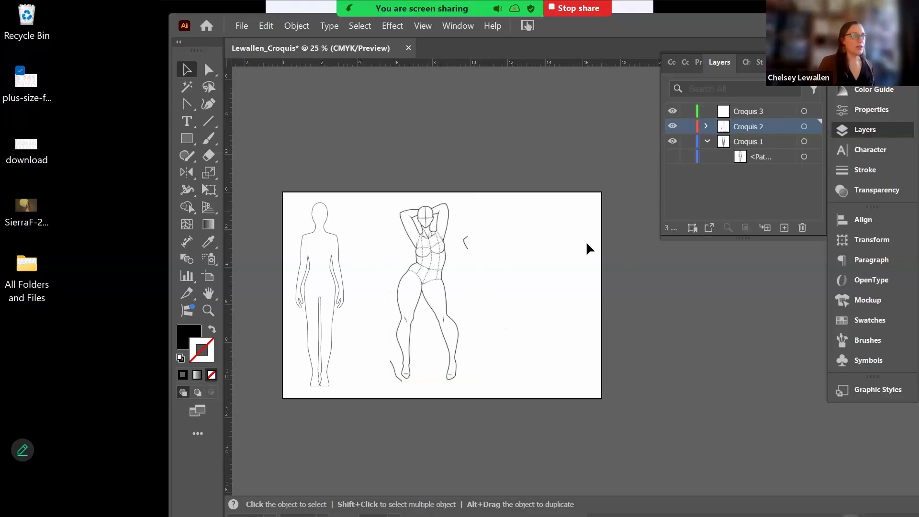
- Zoom to 50% and pan so the whole arms-raised croquis fills the window, with nothing selected
{"action": "key", "text": "a"}
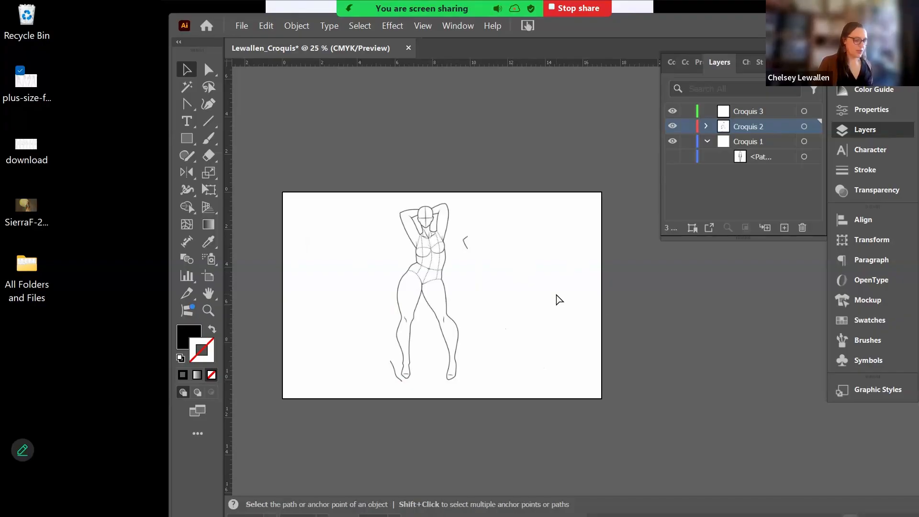
{"action": "key", "text": "ctrl+plus"}
{"action": "key", "text": "space"}
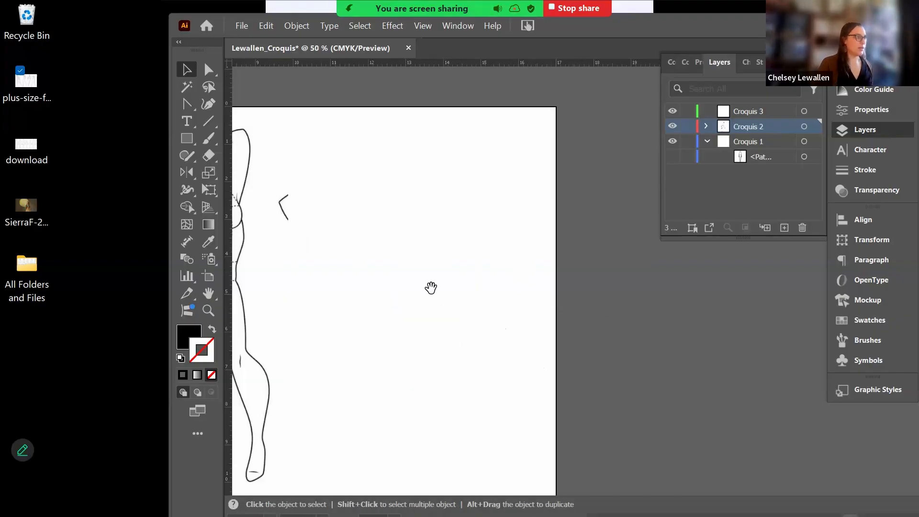
{"action": "left_click_drag", "start_coordinate": [505, 283], "coordinate": [613, 164]}
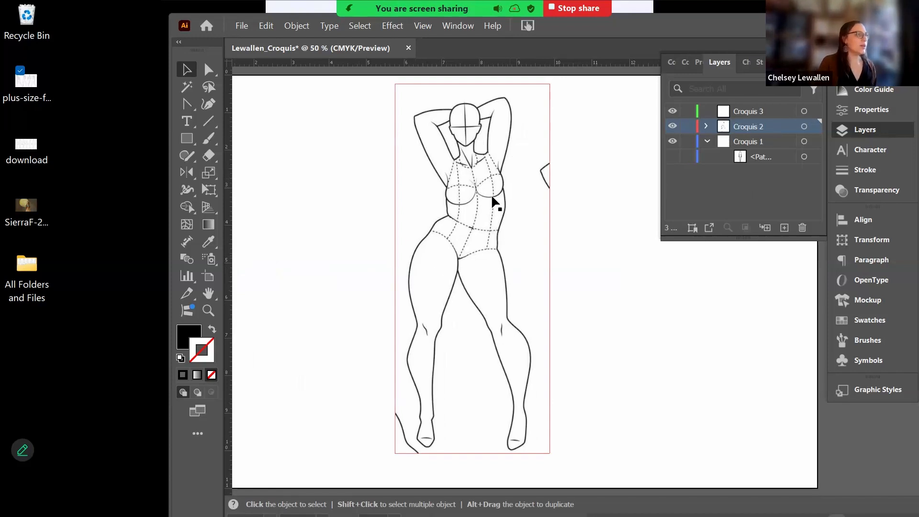
{"action": "left_click", "coordinate": [480, 219]}
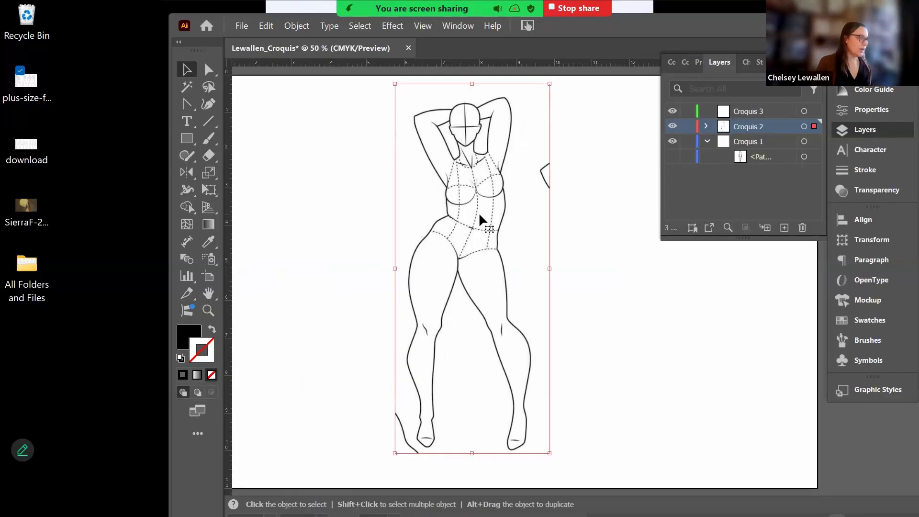
{"action": "key", "text": "a"}
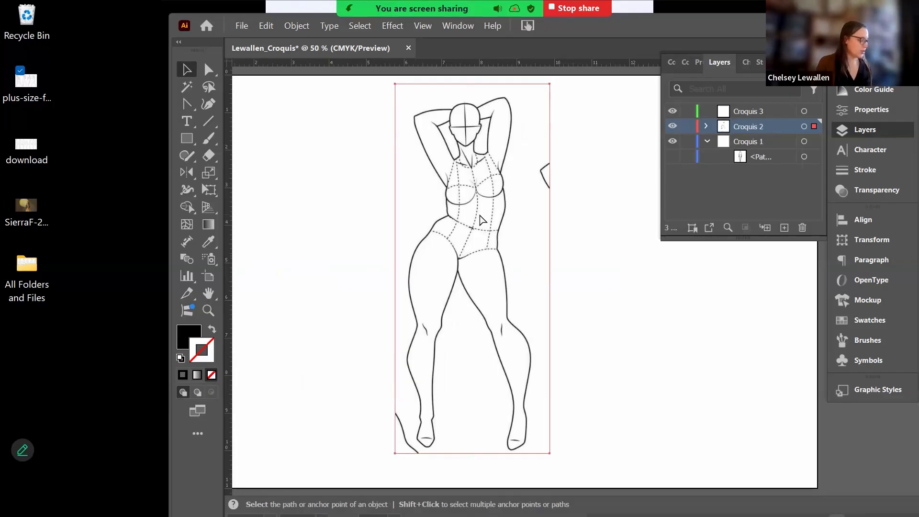
{"action": "left_click", "coordinate": [582, 219]}
{"action": "key", "text": "v"}
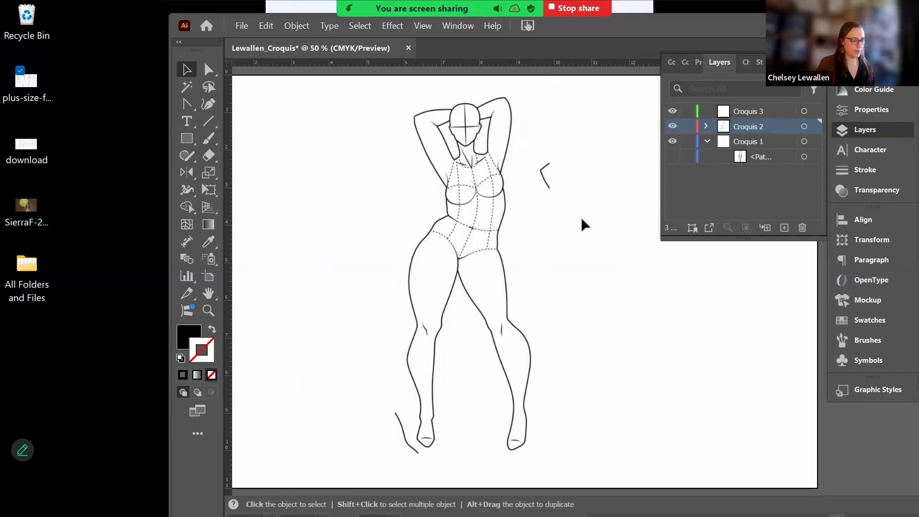
{"action": "key", "text": "p"}
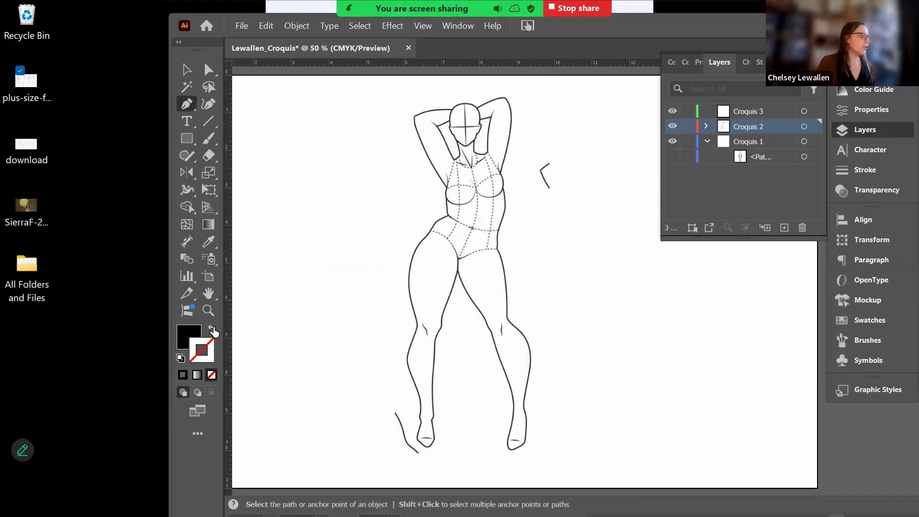
- Swap to an empty fill and pick pure red #ff0000 as the stroke colour
{"action": "left_click", "coordinate": [212, 330]}
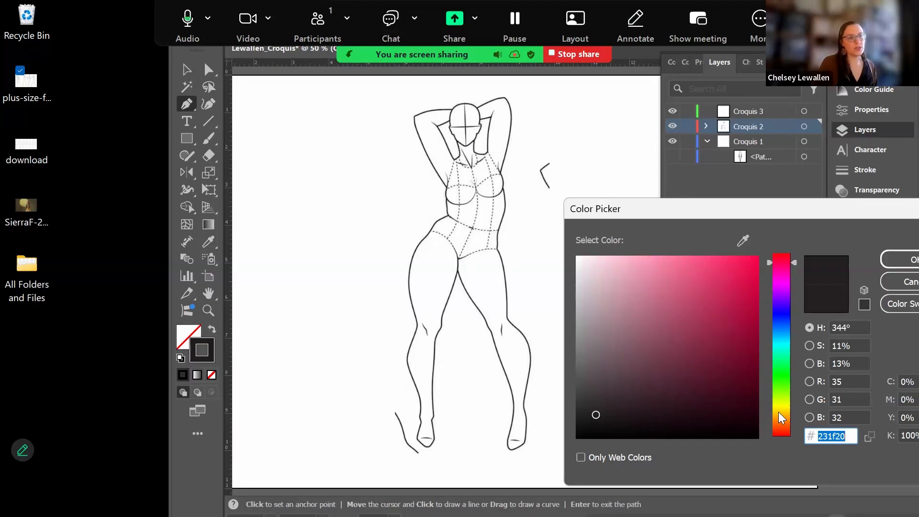
{"action": "left_click_drag", "start_coordinate": [778, 261], "coordinate": [776, 254]}
{"action": "left_click", "coordinate": [759, 257]}
{"action": "left_click", "coordinate": [899, 258]}
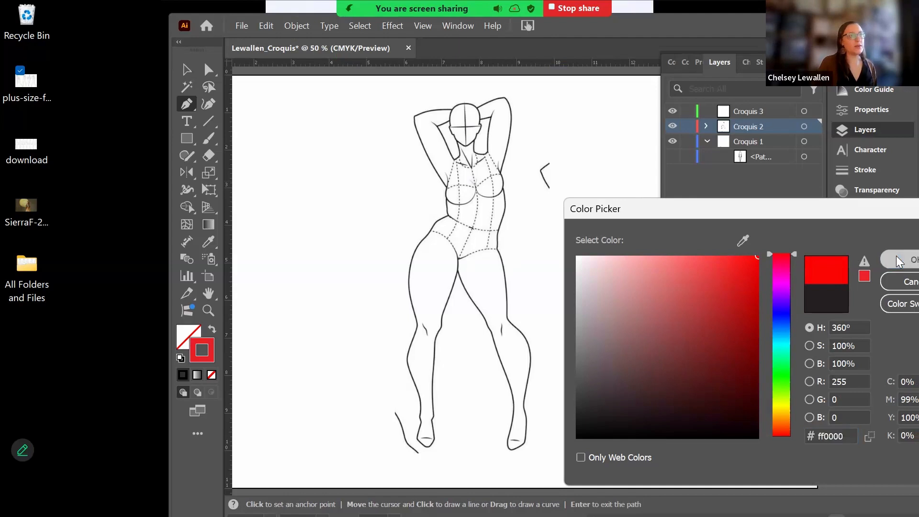
- Zoom to 66.67% and pen-trace a red outline over the head and along the raised arm
{"action": "scroll", "coordinate": [535, 223], "scroll_direction": "up", "scroll_amount": 3}
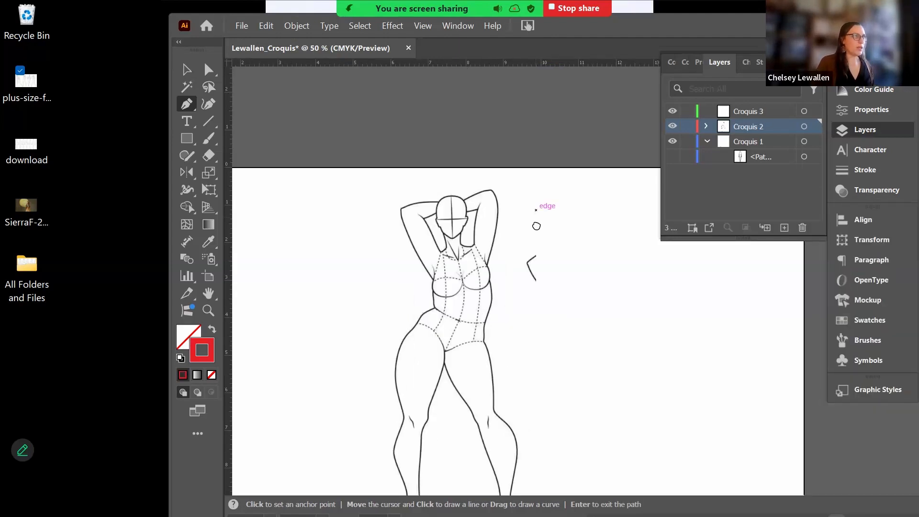
{"action": "scroll", "coordinate": [539, 230], "scroll_direction": "up", "scroll_amount": 1}
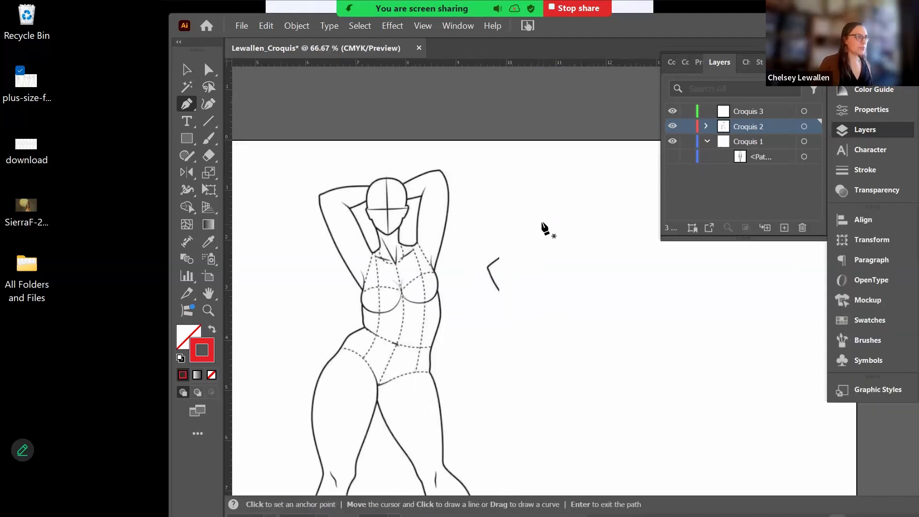
{"action": "left_click_drag", "start_coordinate": [536, 216], "coordinate": [580, 213]}
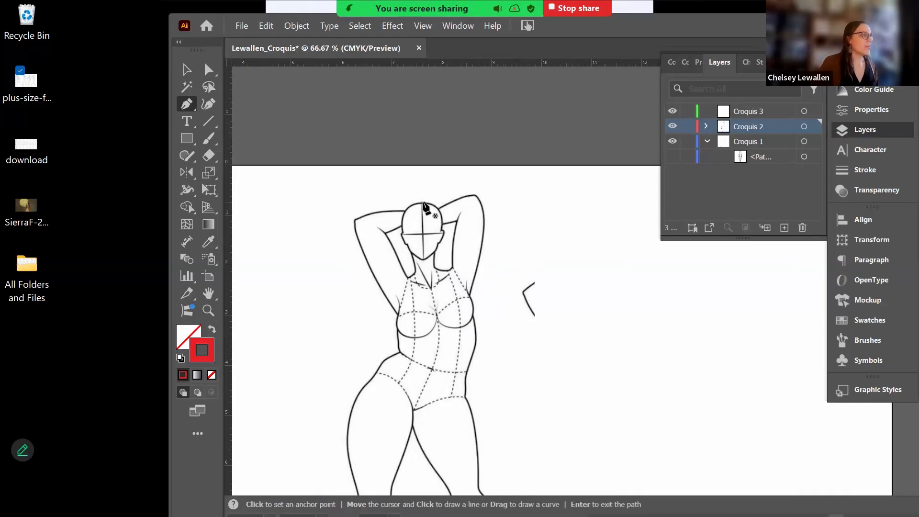
{"action": "left_click", "coordinate": [421, 203]}
{"action": "left_click", "coordinate": [441, 212]}
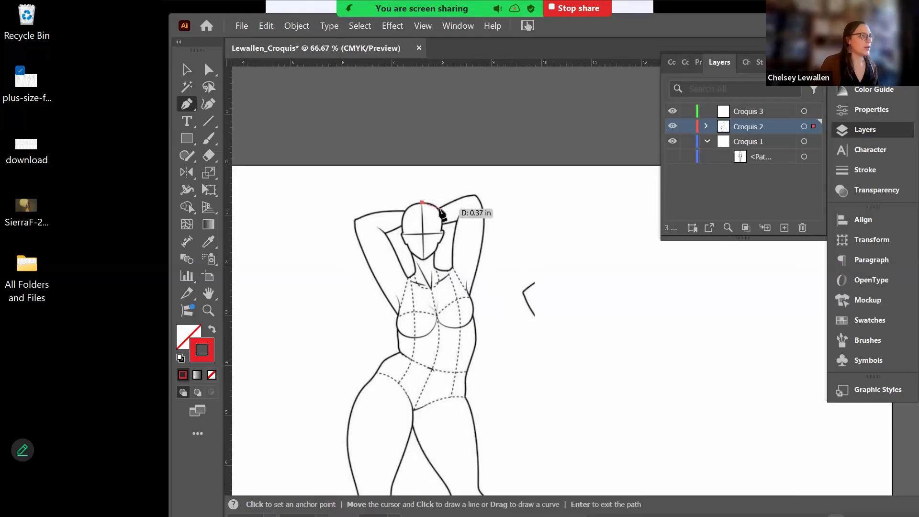
{"action": "left_click_drag", "start_coordinate": [439, 216], "coordinate": [439, 217]}
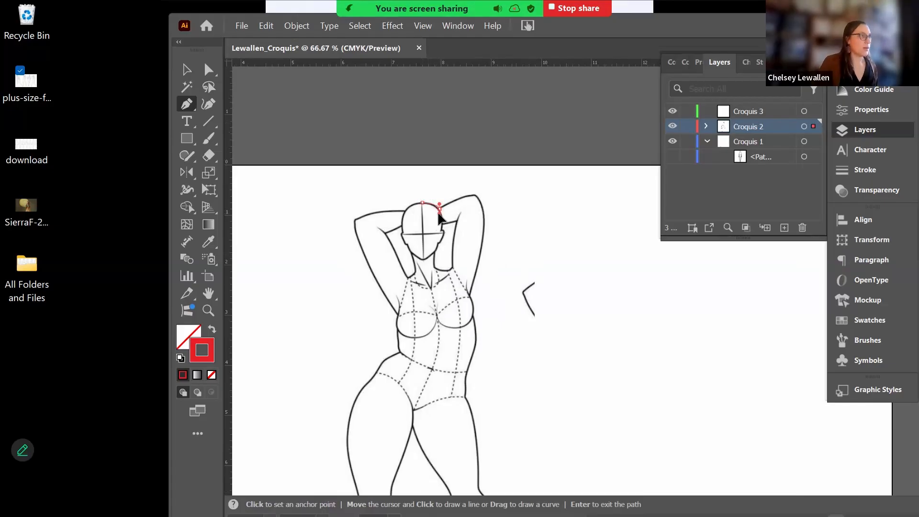
{"action": "key", "text": "ctrl+e"}
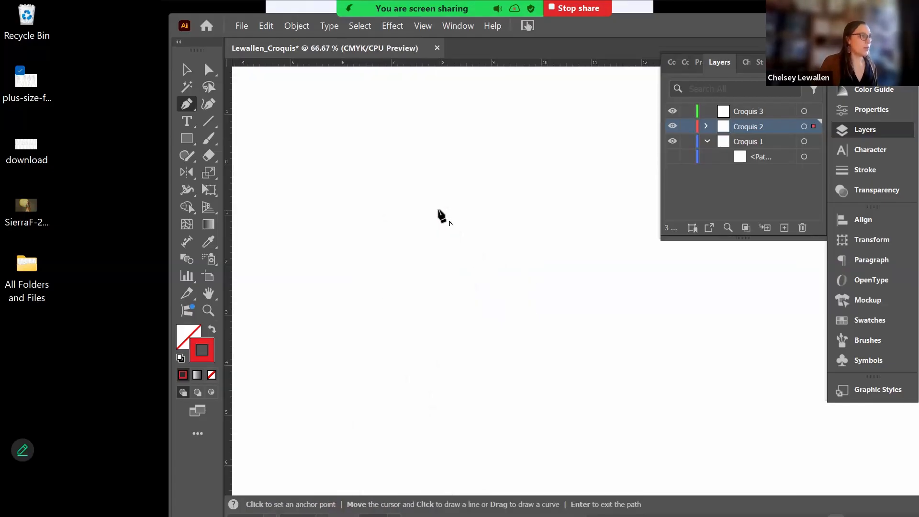
{"action": "left_click_drag", "start_coordinate": [473, 196], "coordinate": [482, 196]}
{"action": "left_click_drag", "start_coordinate": [486, 241], "coordinate": [482, 252]}
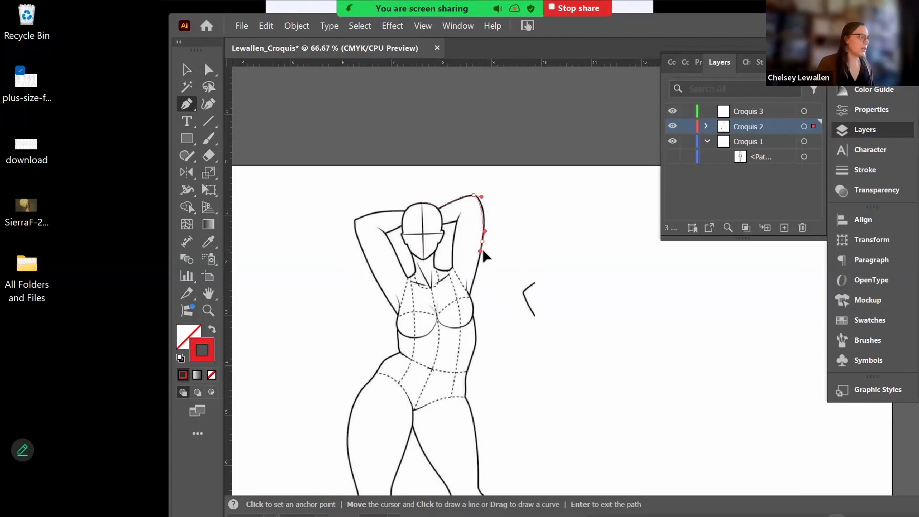
{"action": "left_click_drag", "start_coordinate": [486, 248], "coordinate": [484, 249]}
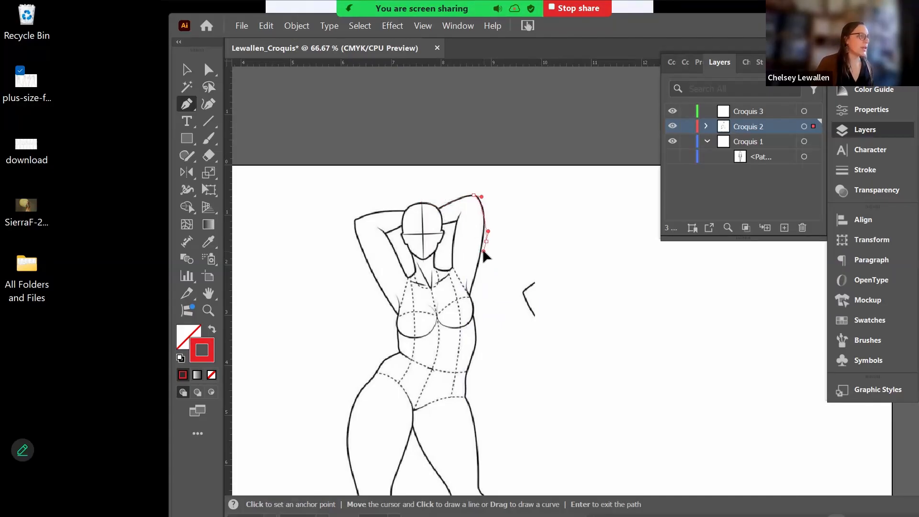
{"action": "left_click_drag", "start_coordinate": [481, 251], "coordinate": [478, 252]}
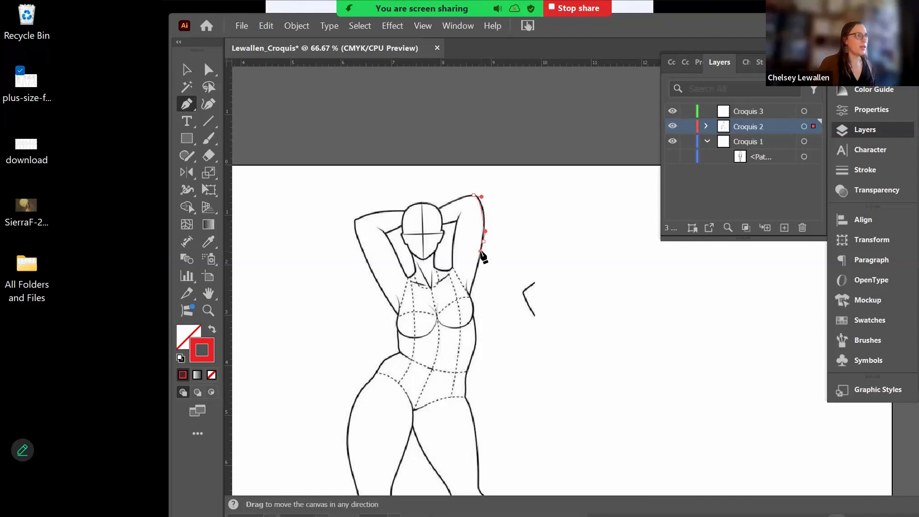
- Continue the red path down the arm, bust and right side of the torso toward the hip
{"action": "left_click", "coordinate": [470, 295]}
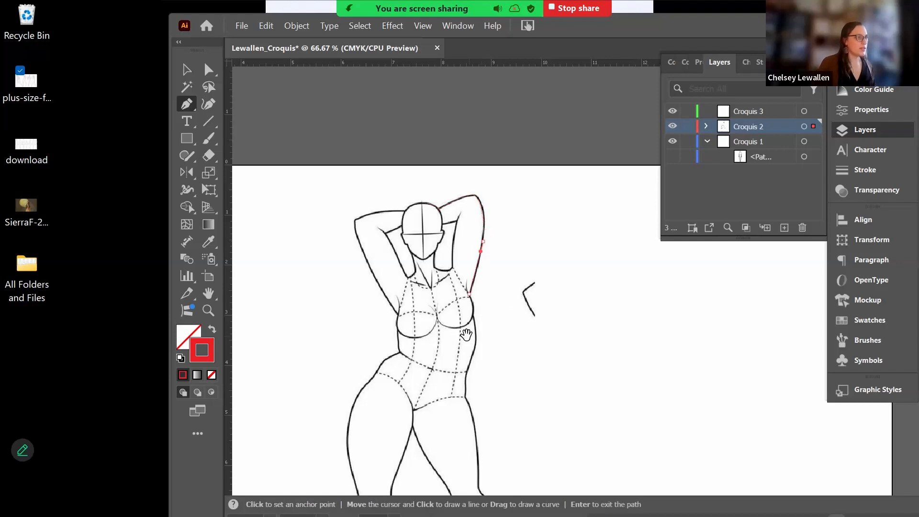
{"action": "left_click_drag", "start_coordinate": [472, 298], "coordinate": [468, 225]}
{"action": "left_click", "coordinate": [469, 213]}
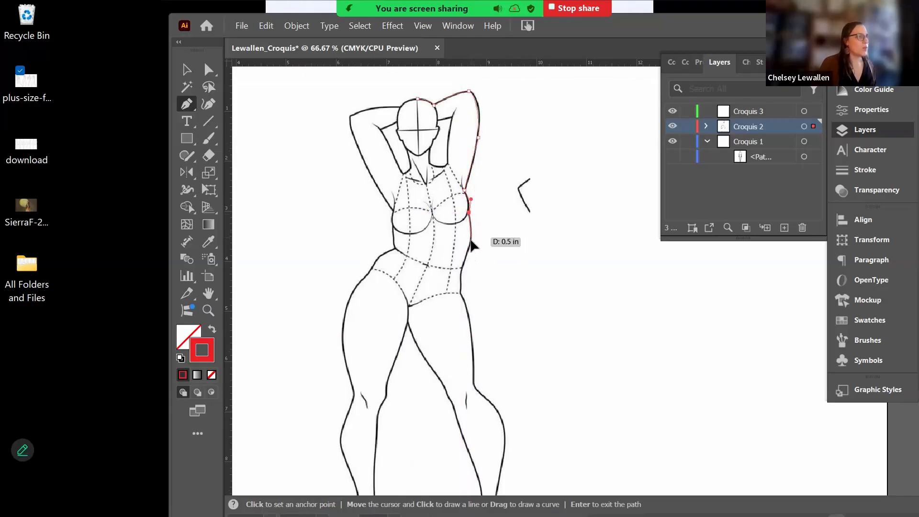
{"action": "left_click_drag", "start_coordinate": [472, 237], "coordinate": [469, 245]}
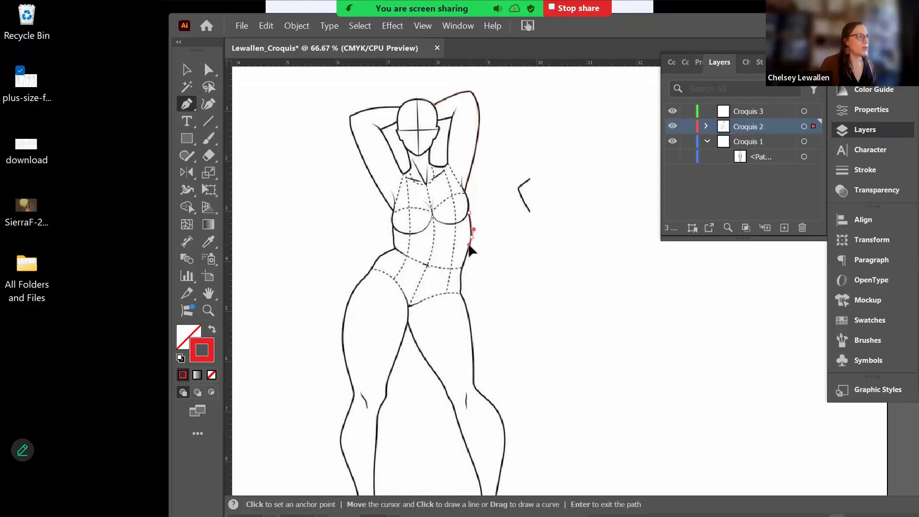
{"action": "left_click", "coordinate": [462, 269]}
{"action": "left_click", "coordinate": [461, 294]}
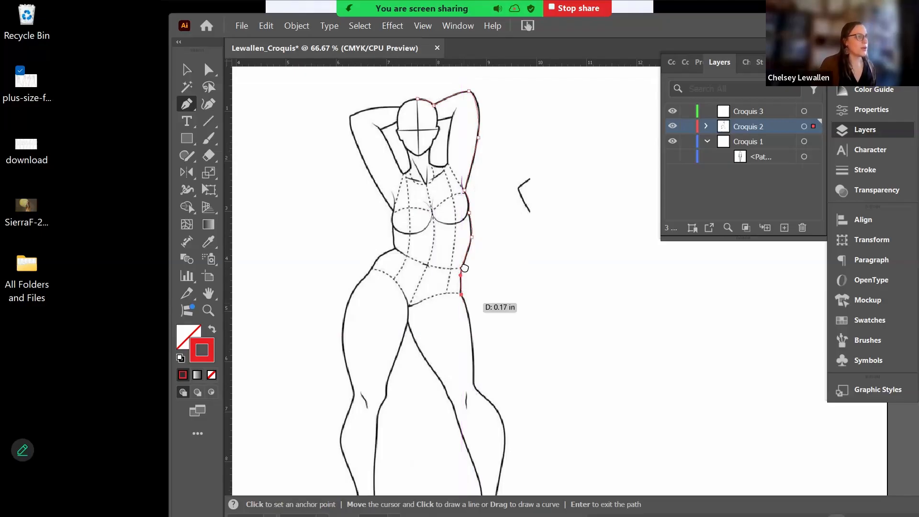
{"action": "left_click_drag", "start_coordinate": [485, 308], "coordinate": [483, 215]}
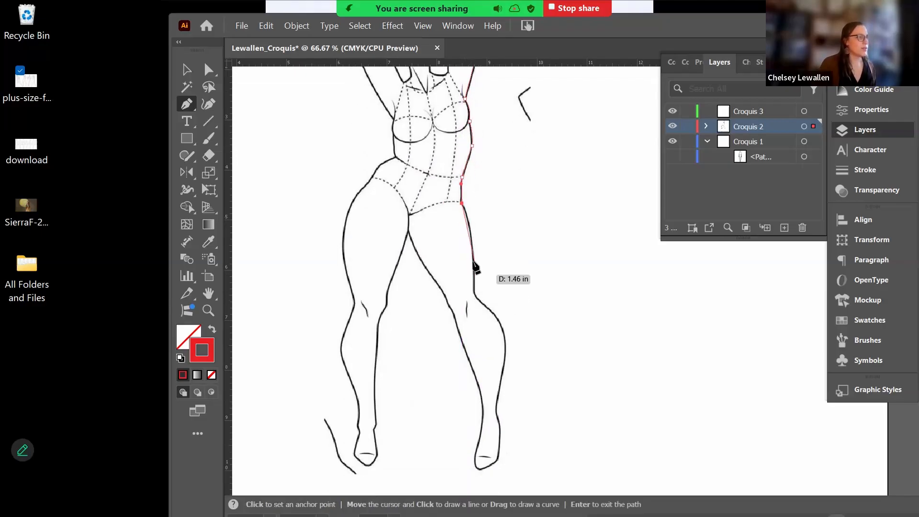
- Extend the outline down the thigh and calf and around the right heel and foot
{"action": "left_click_drag", "start_coordinate": [472, 257], "coordinate": [508, 346]}
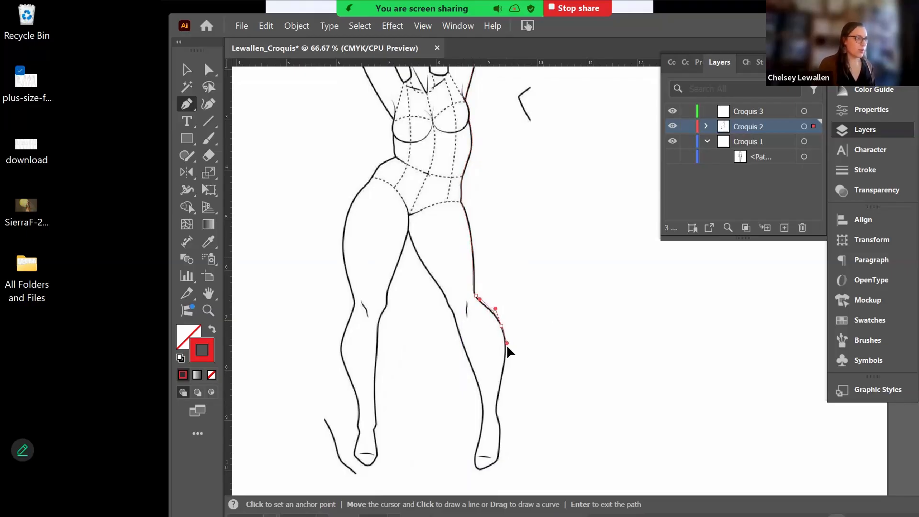
{"action": "left_click", "coordinate": [499, 394]}
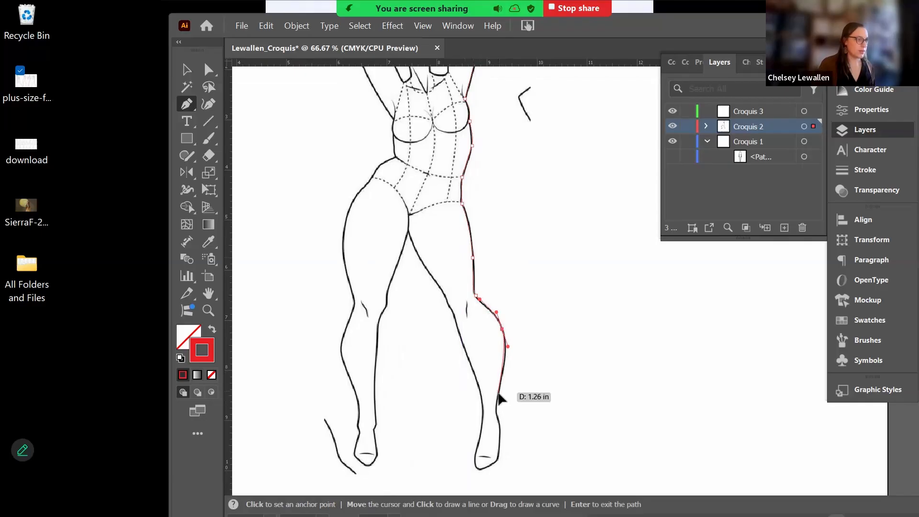
{"action": "left_click_drag", "start_coordinate": [496, 415], "coordinate": [499, 422]}
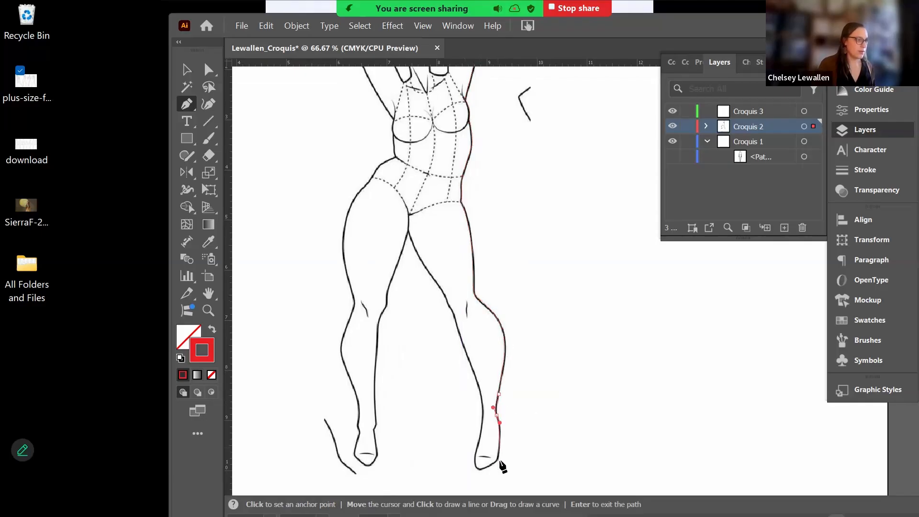
{"action": "left_click", "coordinate": [498, 459]}
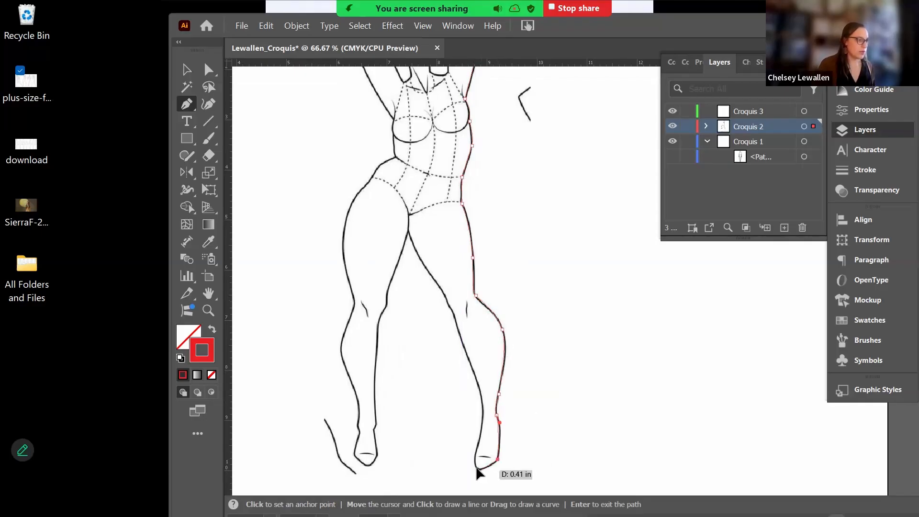
{"action": "left_click_drag", "start_coordinate": [482, 472], "coordinate": [481, 425]}
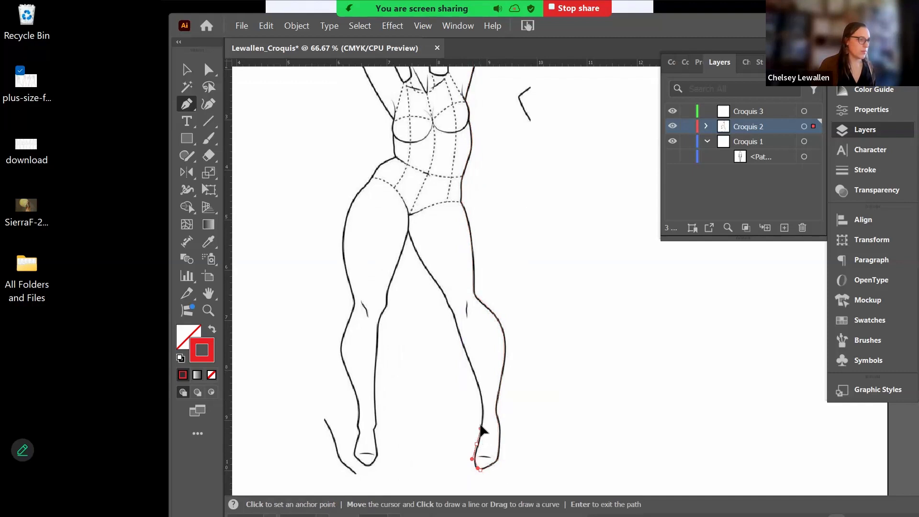
{"action": "left_click_drag", "start_coordinate": [483, 405], "coordinate": [482, 398]}
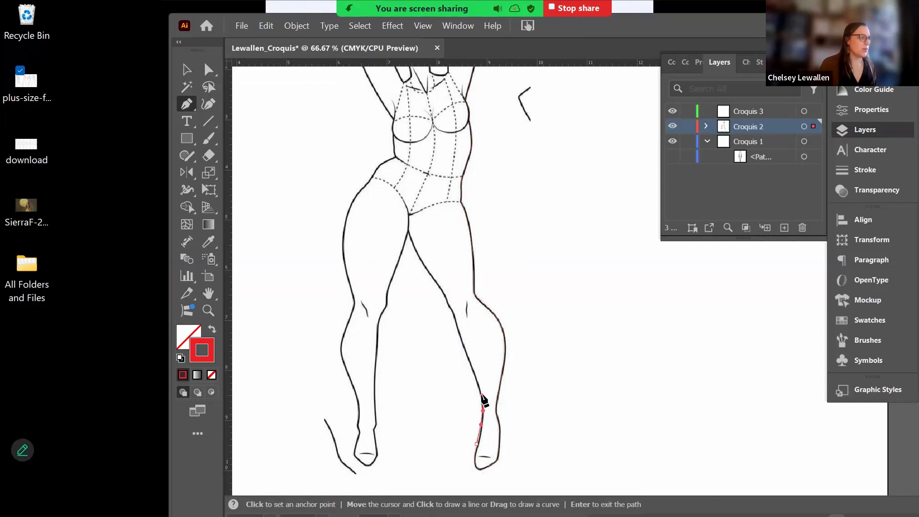
- Trace up the inner right leg to the crotch and down the left inner thigh
{"action": "left_click_drag", "start_coordinate": [465, 350], "coordinate": [454, 314]}
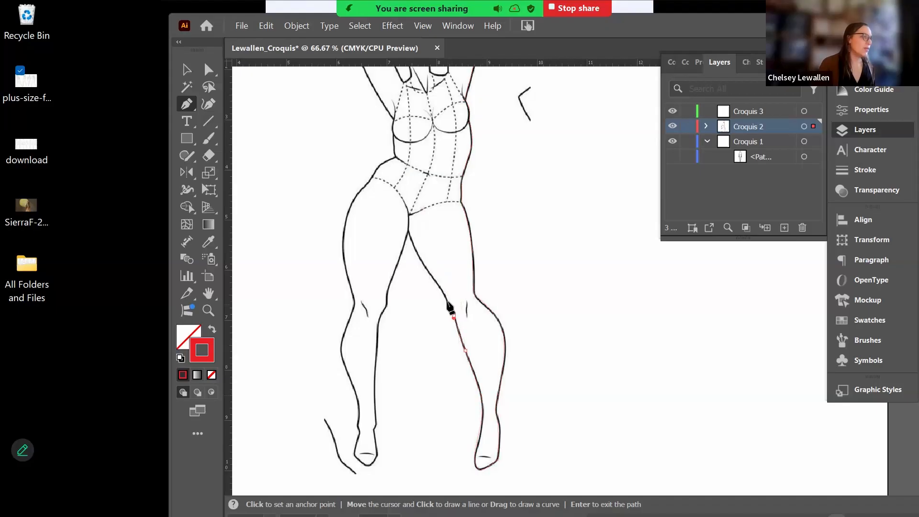
{"action": "left_click", "coordinate": [447, 301]}
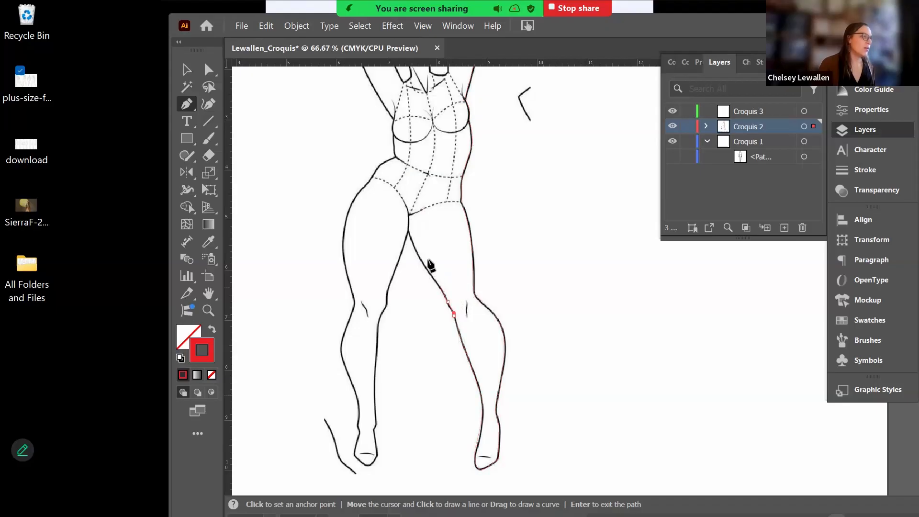
{"action": "left_click_drag", "start_coordinate": [407, 220], "coordinate": [408, 241]}
{"action": "left_click", "coordinate": [407, 231]}
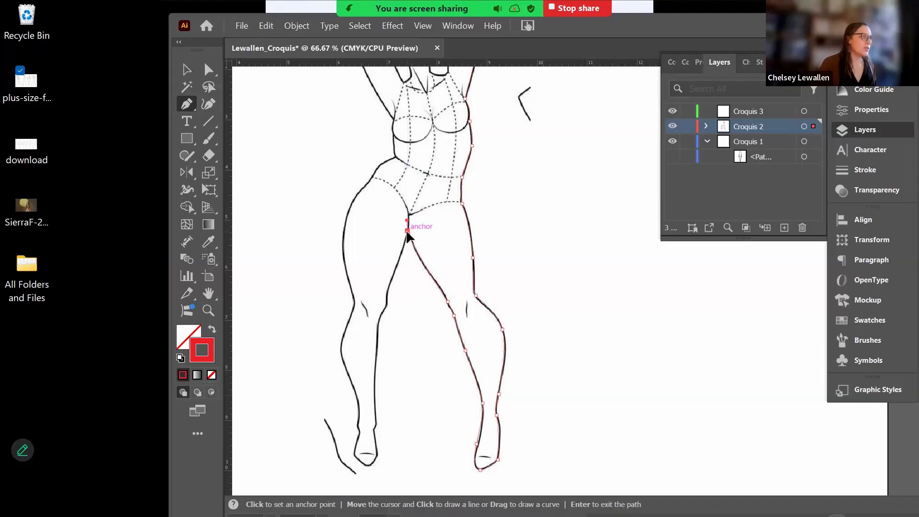
{"action": "left_click_drag", "start_coordinate": [395, 273], "coordinate": [378, 332]}
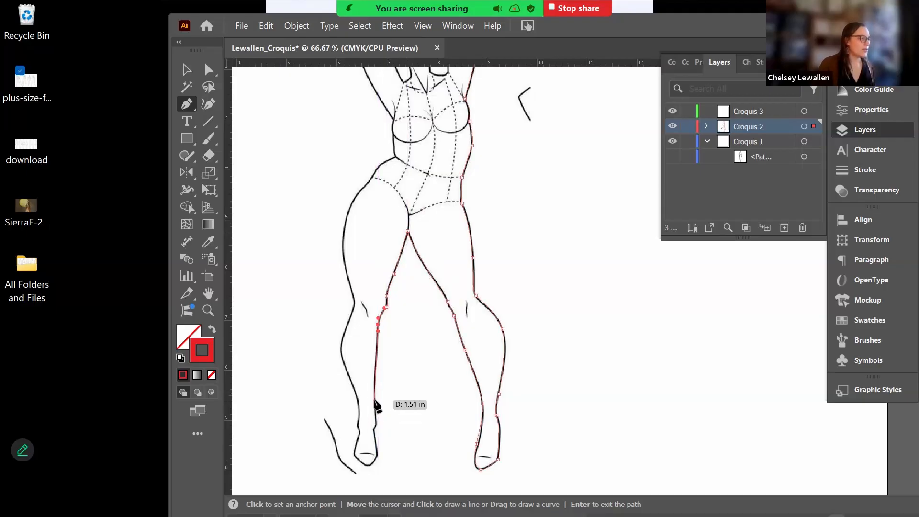
- Trace the outline around the left ankle and heel and up the outer left calf
{"action": "left_click_drag", "start_coordinate": [374, 400], "coordinate": [376, 403]}
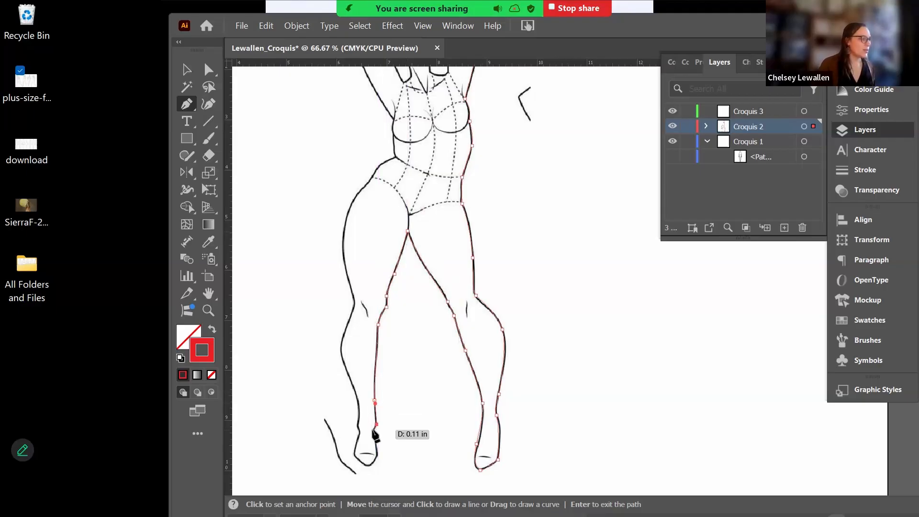
{"action": "left_click", "coordinate": [377, 425]}
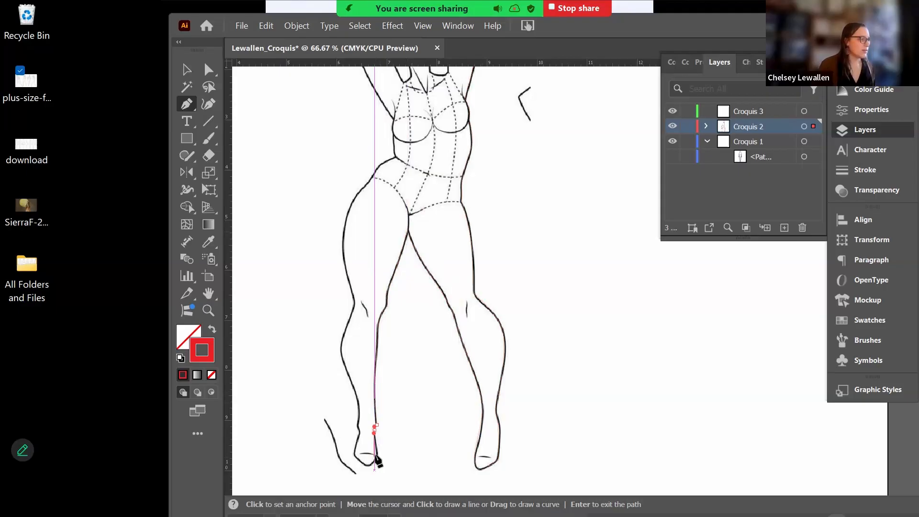
{"action": "left_click_drag", "start_coordinate": [376, 455], "coordinate": [356, 420]}
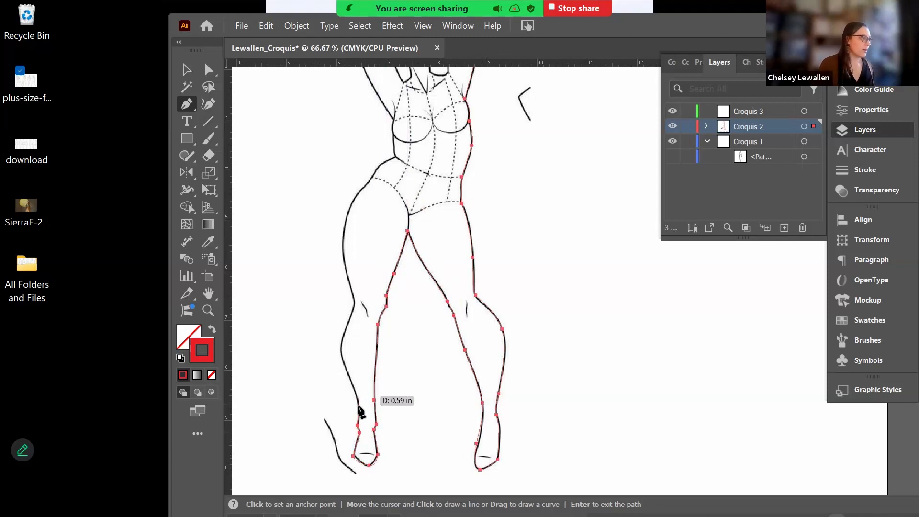
{"action": "left_click_drag", "start_coordinate": [358, 406], "coordinate": [358, 400]}
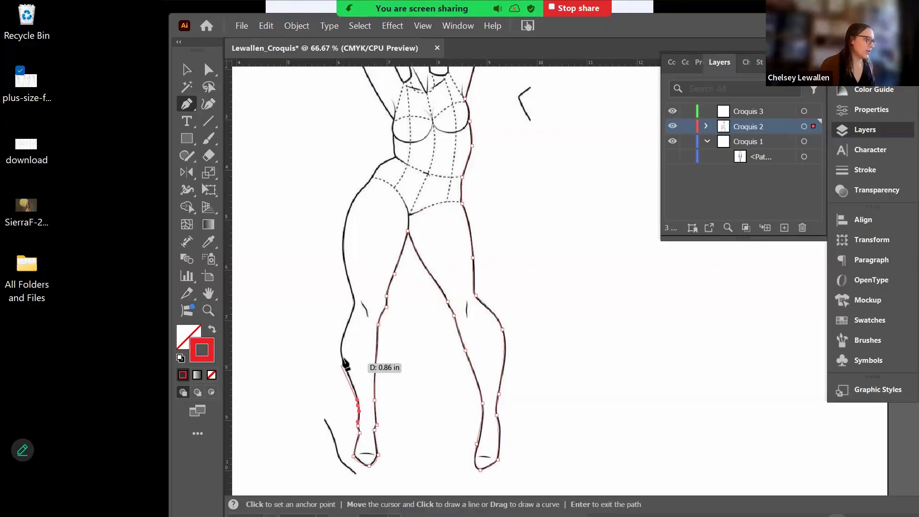
{"action": "left_click_drag", "start_coordinate": [341, 359], "coordinate": [340, 352]}
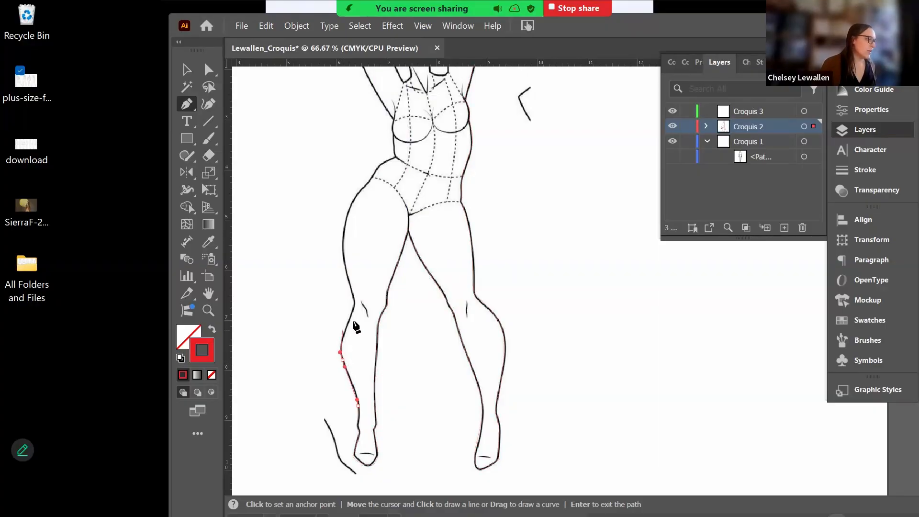
{"action": "left_click_drag", "start_coordinate": [351, 313], "coordinate": [351, 290]}
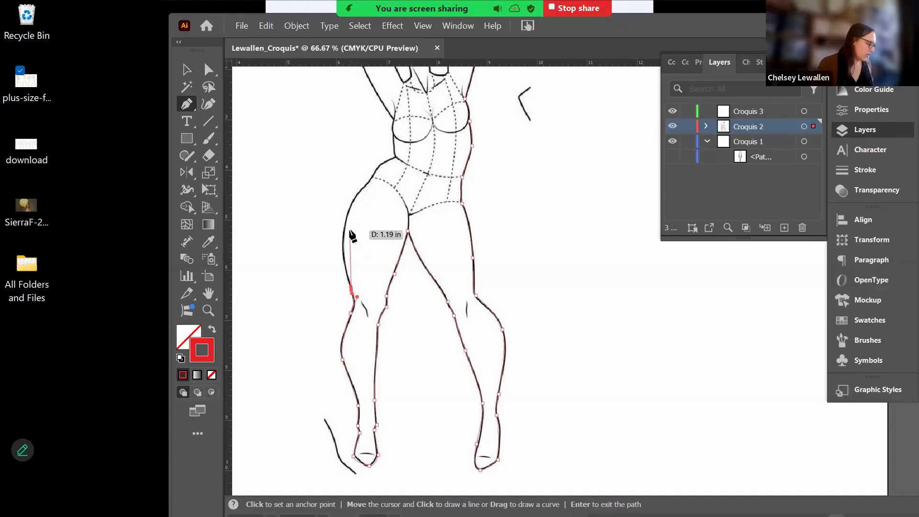
- Continue the path up the outer left thigh and hip to the waist
{"action": "left_click_drag", "start_coordinate": [345, 224], "coordinate": [350, 211]}
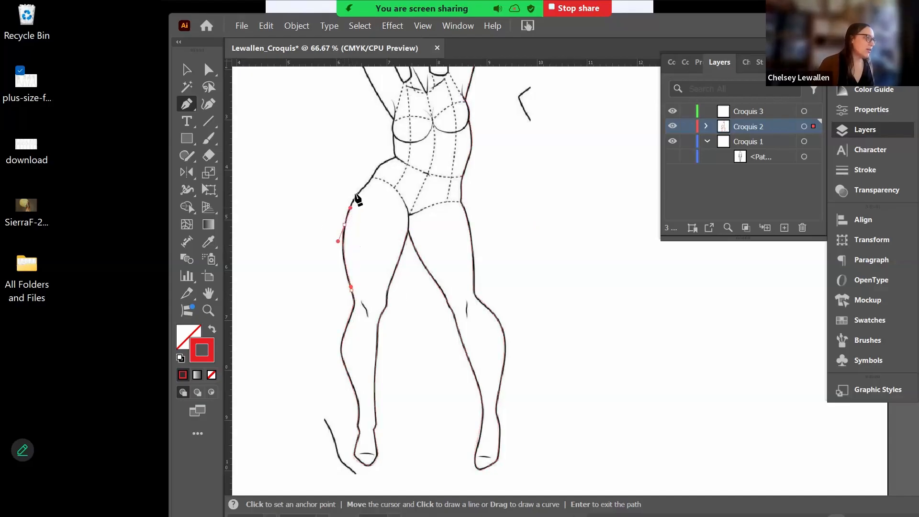
{"action": "left_click", "coordinate": [366, 184]}
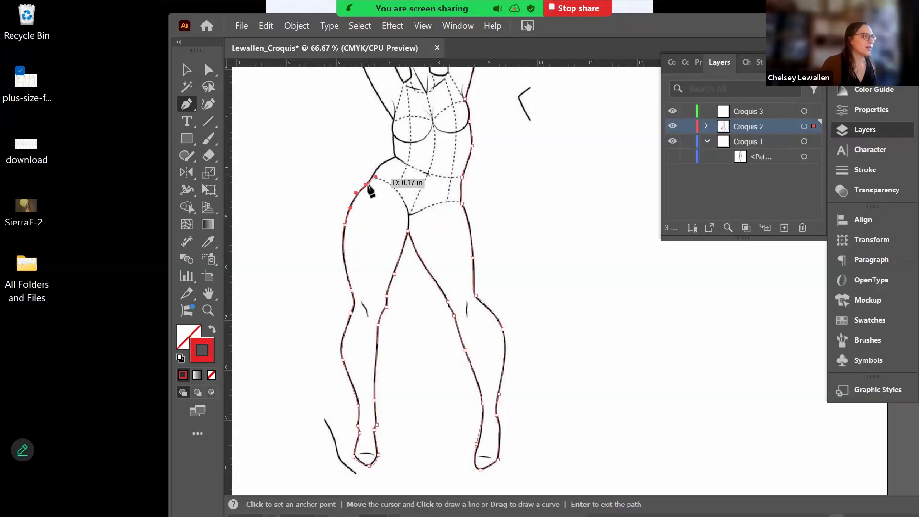
{"action": "left_click", "coordinate": [373, 175]}
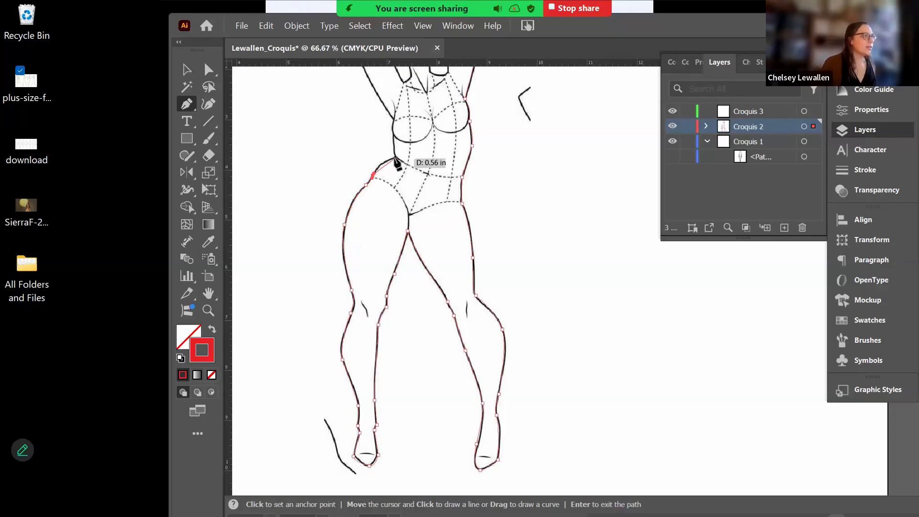
{"action": "left_click_drag", "start_coordinate": [395, 159], "coordinate": [408, 160]}
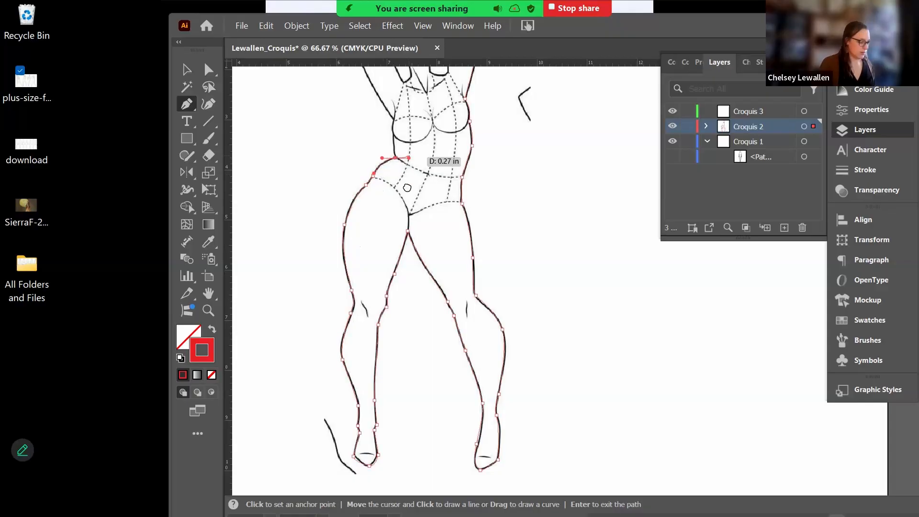
{"action": "left_click_drag", "start_coordinate": [411, 240], "coordinate": [419, 396]}
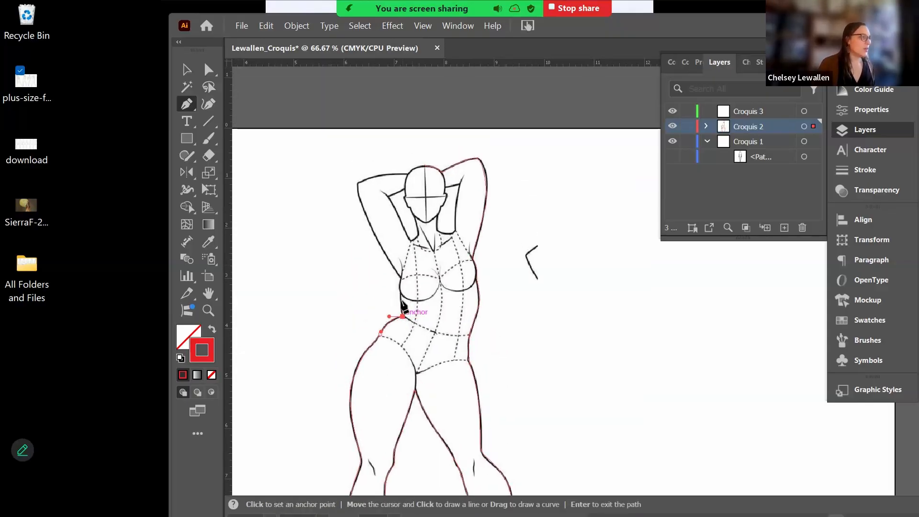
- Trace up the left torso and around the raised left arm, then deselect and recheck the outline
{"action": "left_click_drag", "start_coordinate": [401, 299], "coordinate": [400, 295]}
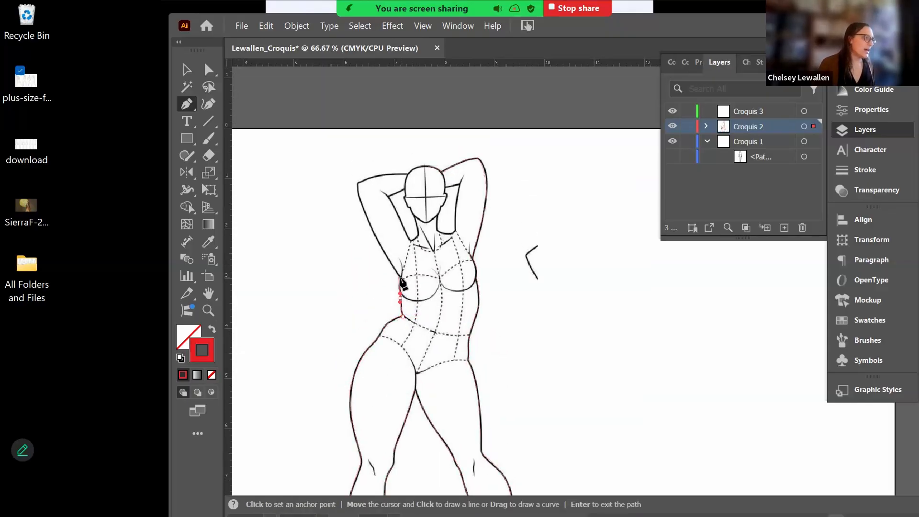
{"action": "left_click", "coordinate": [401, 278]}
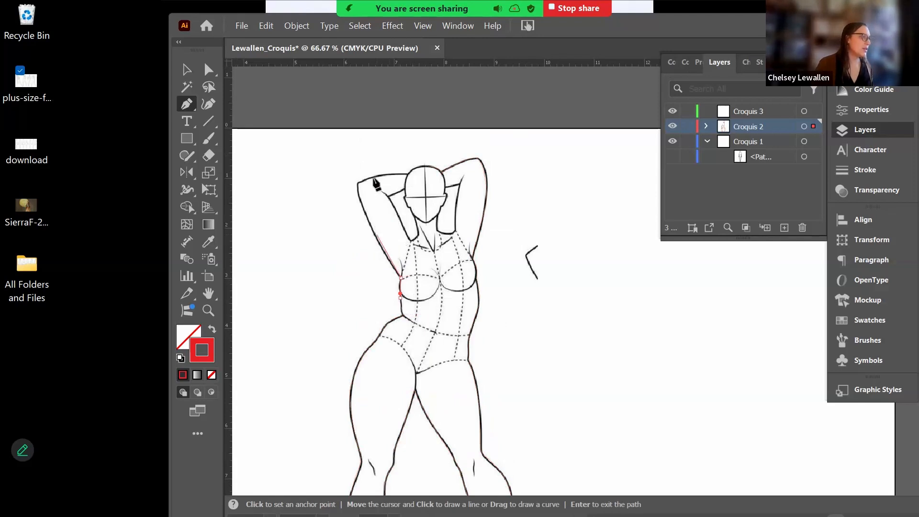
{"action": "left_click", "coordinate": [371, 232]}
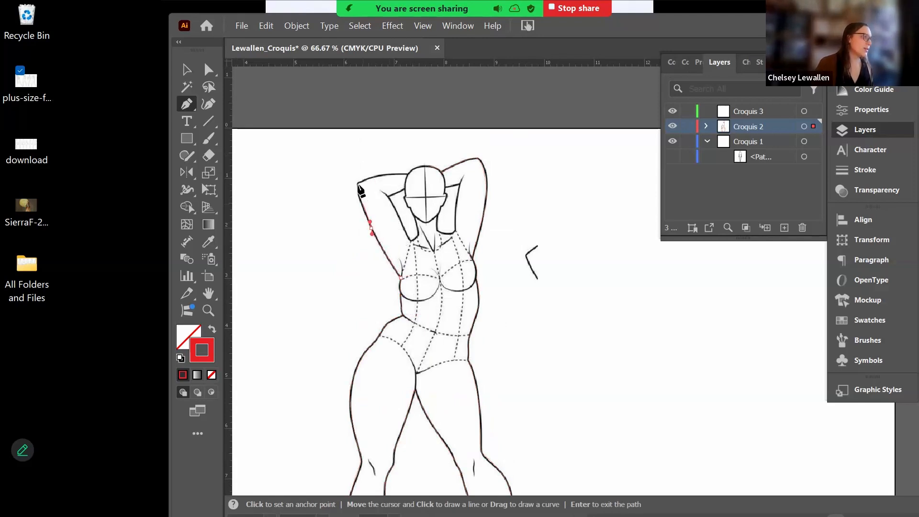
{"action": "left_click_drag", "start_coordinate": [358, 187], "coordinate": [359, 175]}
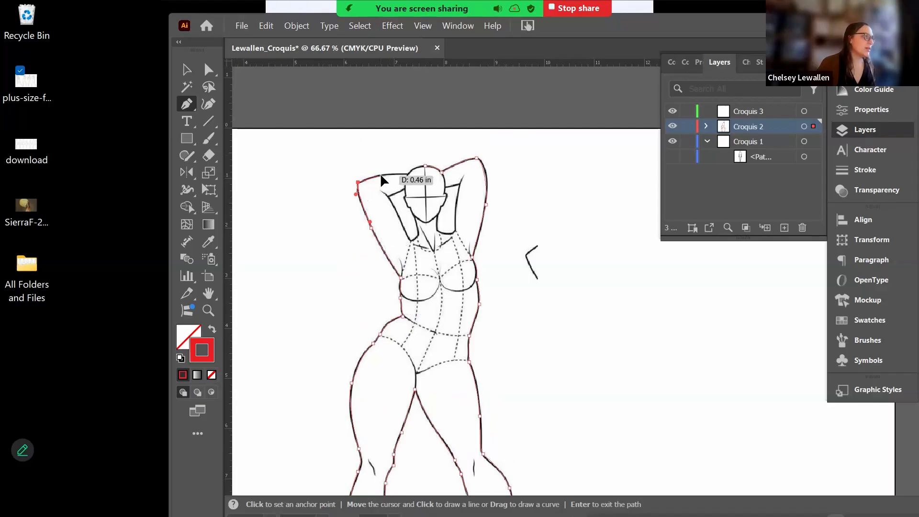
{"action": "left_click_drag", "start_coordinate": [382, 175], "coordinate": [408, 177]}
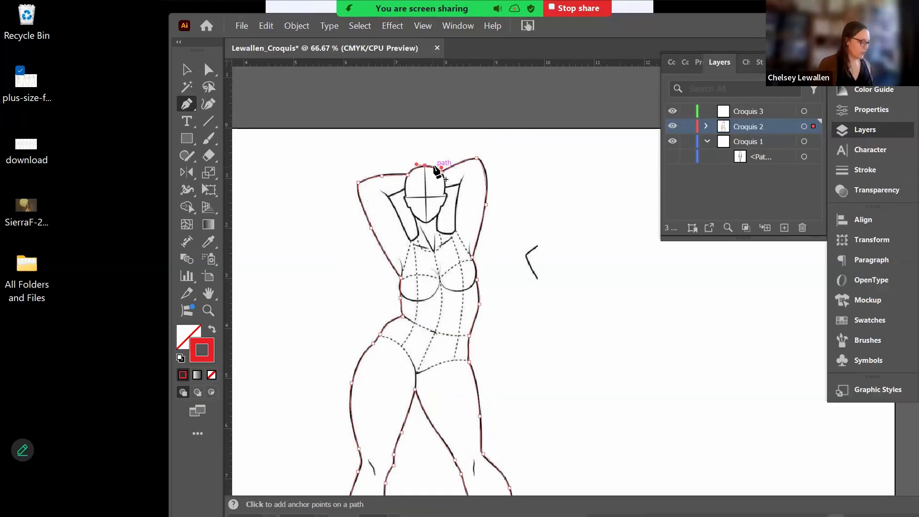
{"action": "key", "text": "a"}
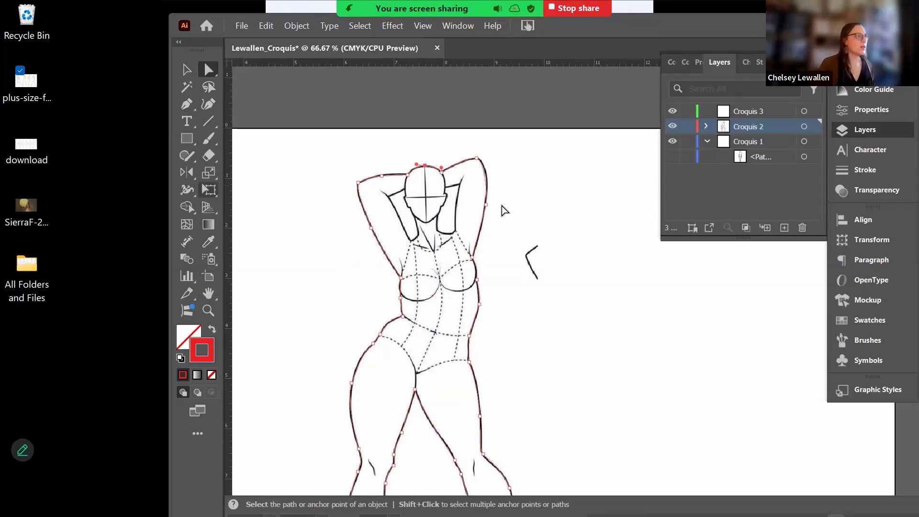
{"action": "left_click", "coordinate": [498, 201]}
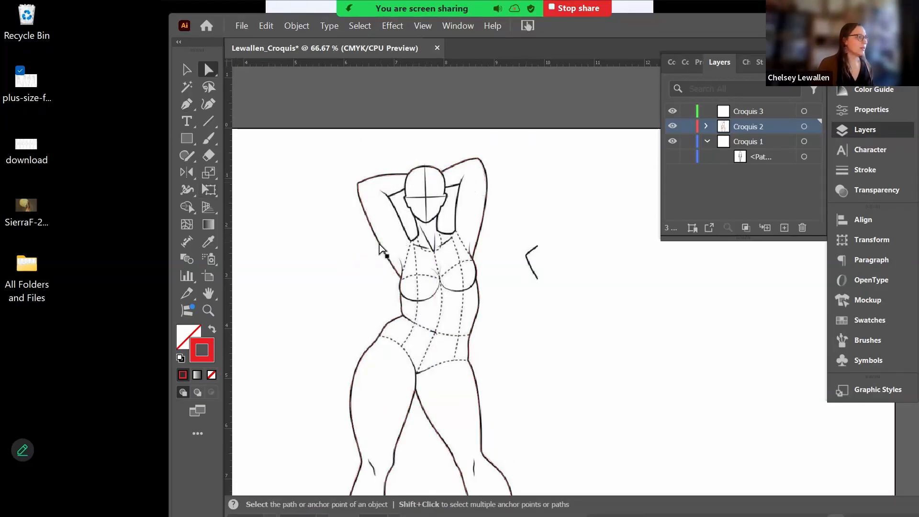
{"action": "left_click", "coordinate": [372, 233]}
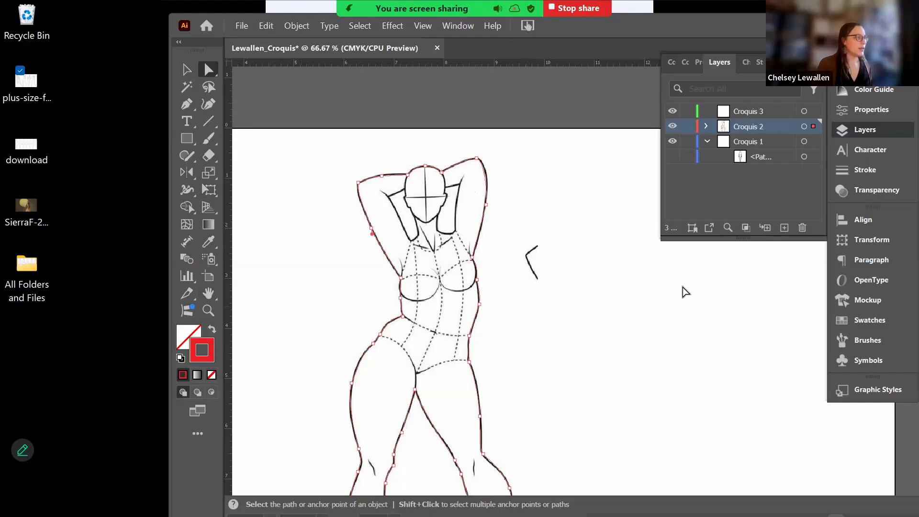
- Trace the gap between the right raised arm and the neck, deleting the stray head-top anchor
{"action": "left_click", "coordinate": [531, 200]}
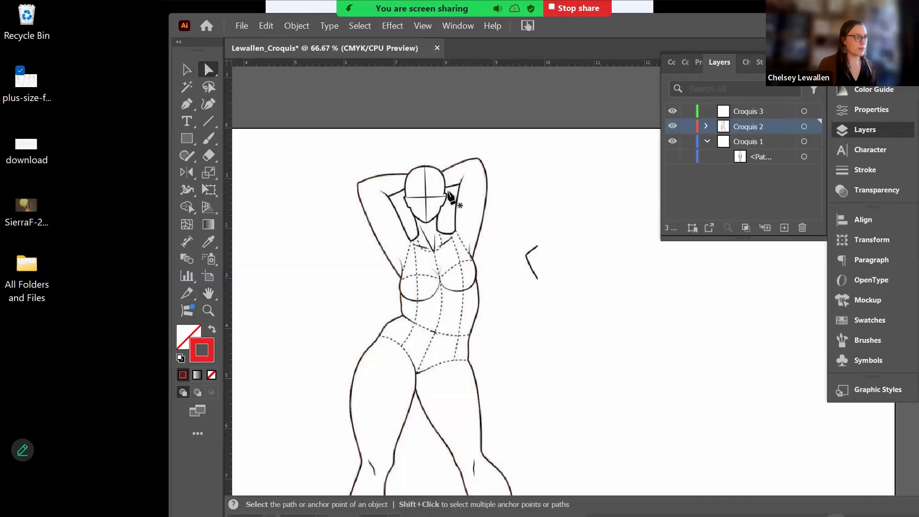
{"action": "key", "text": "p"}
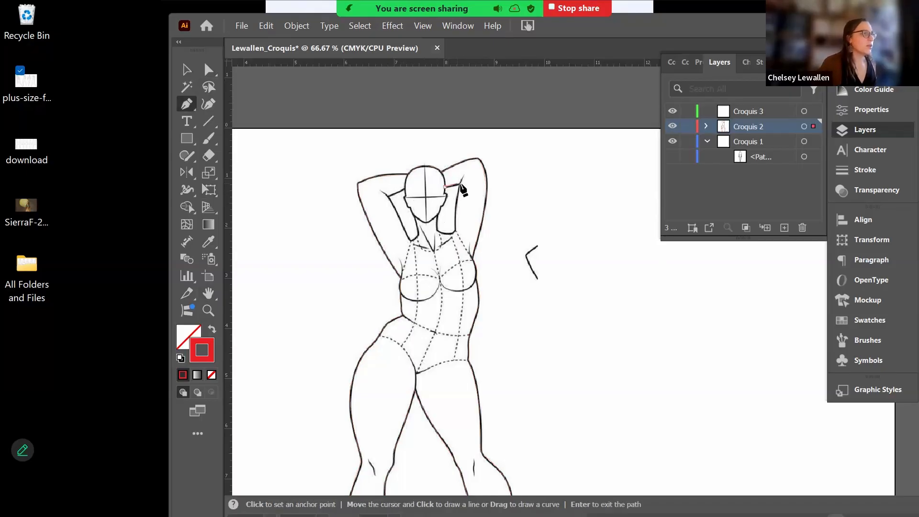
{"action": "left_click", "coordinate": [460, 184]}
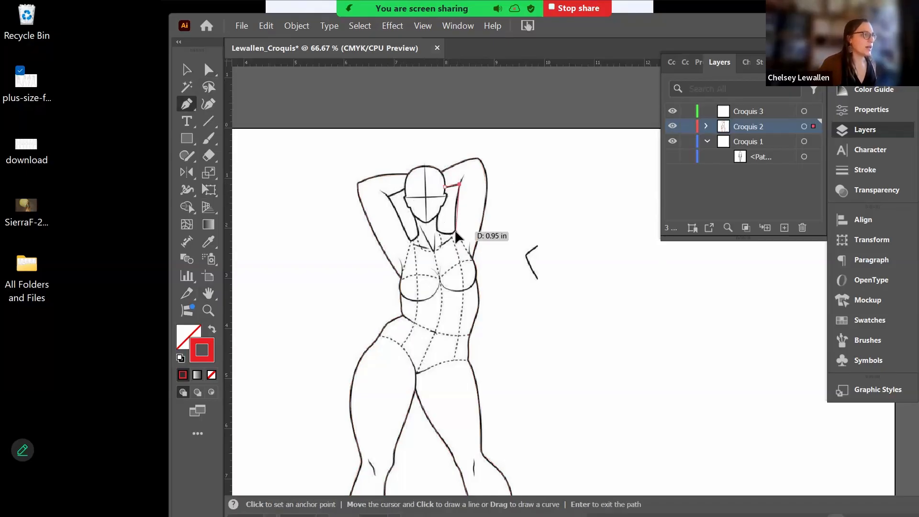
{"action": "left_click", "coordinate": [456, 231]}
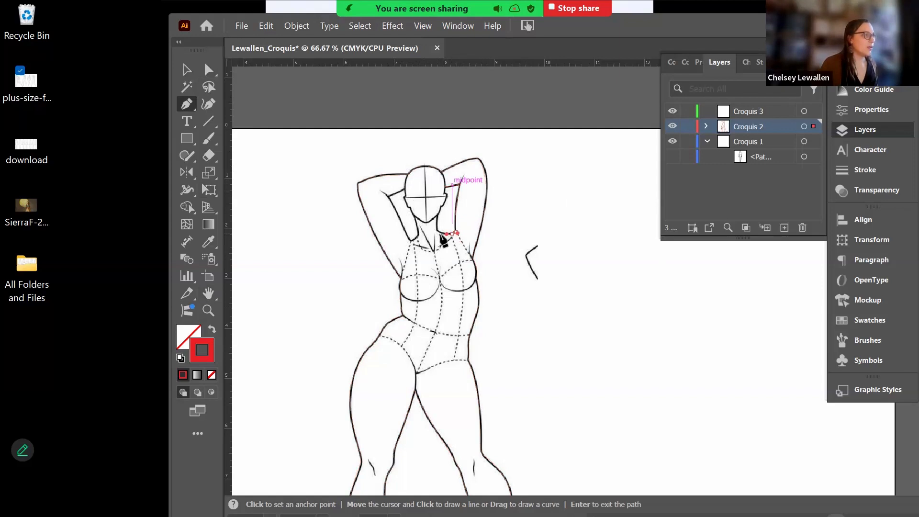
{"action": "key", "text": "ctrl+z"}
{"action": "key", "text": "ctrl+z"}
{"action": "left_click", "coordinate": [439, 230]}
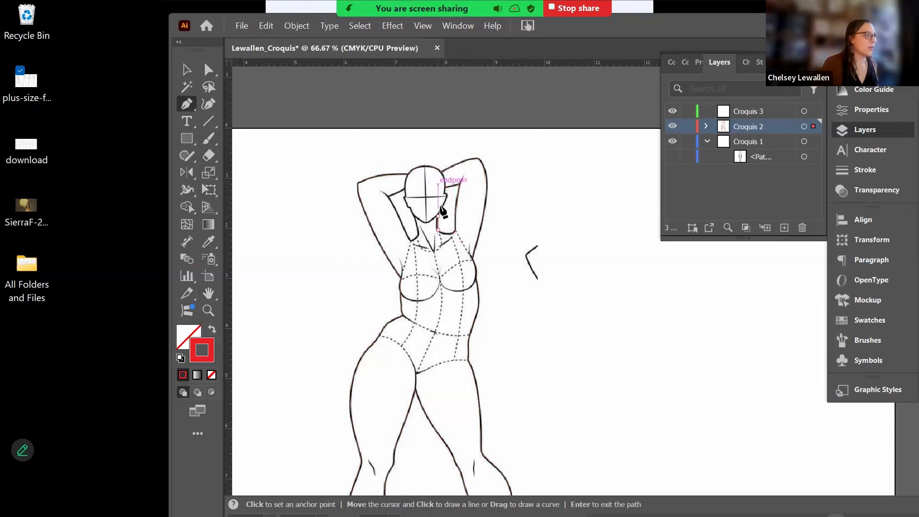
{"action": "key", "text": "ctrl+z"}
{"action": "key", "text": "ctrl+z"}
{"action": "key", "text": "ctrl+z"}
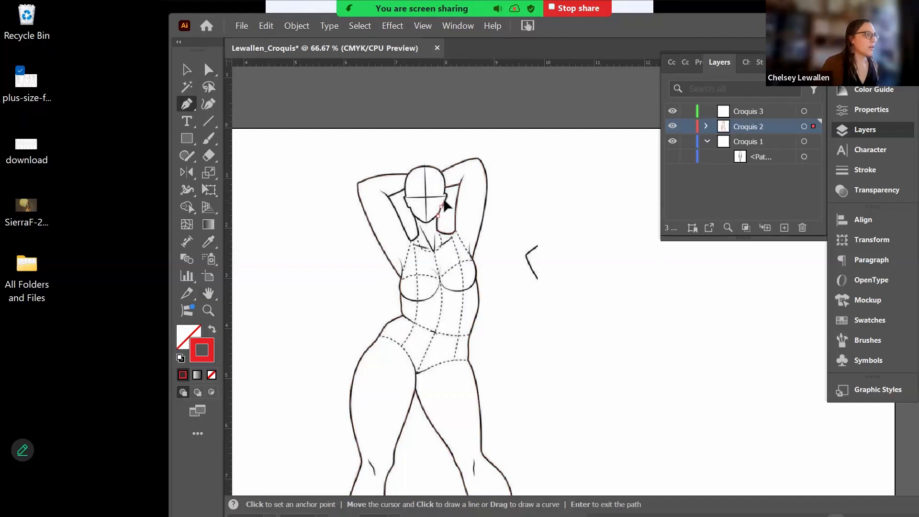
{"action": "key", "text": "ctrl+z"}
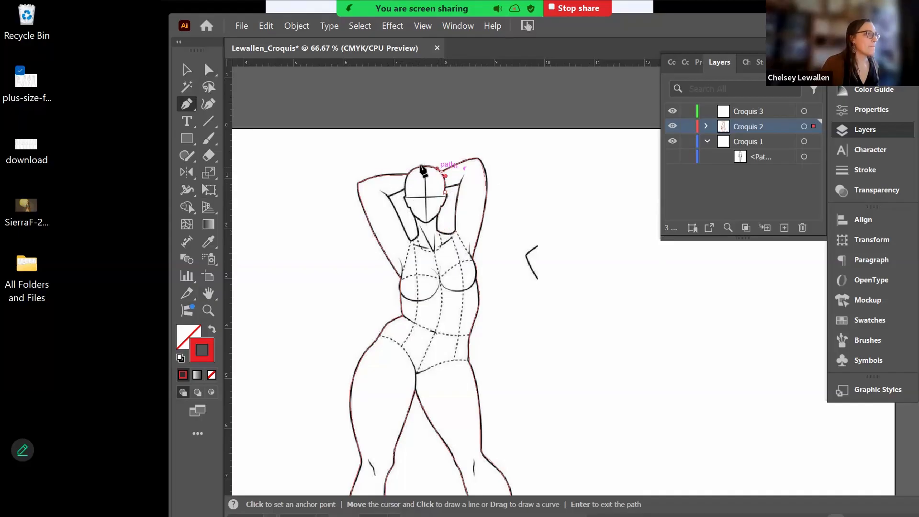
{"action": "key", "text": "ctrl+shift+z"}
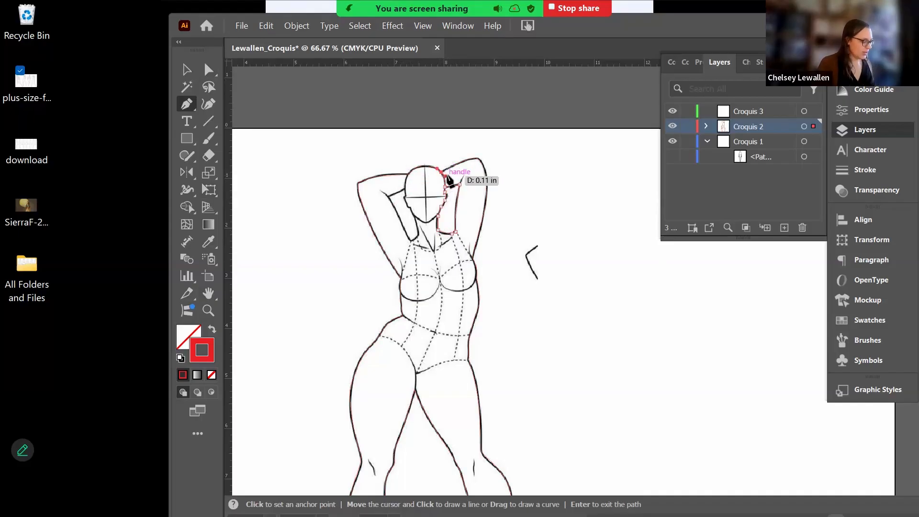
{"action": "key", "text": "a"}
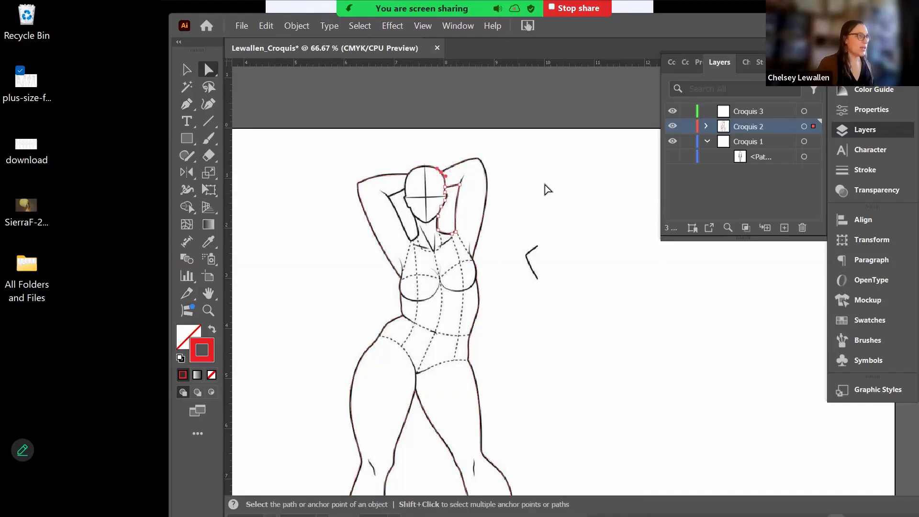
{"action": "key", "text": "Delete"}
{"action": "left_click", "coordinate": [448, 233]}
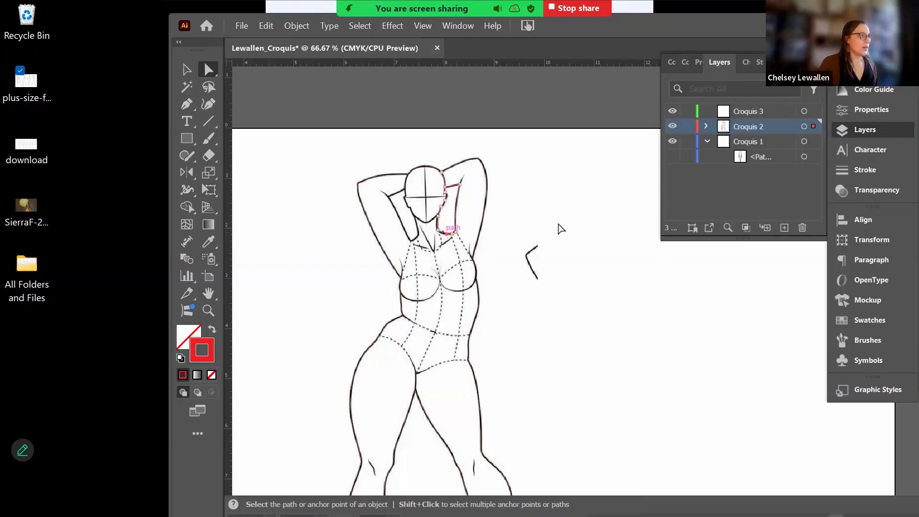
- Trace a curved path along the left raised arm down to the left armpit
{"action": "key", "text": "p"}
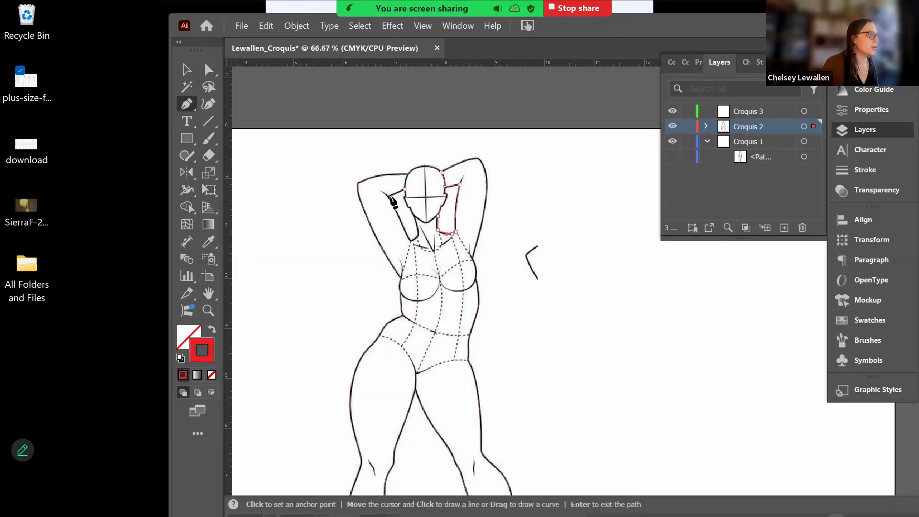
{"action": "left_click_drag", "start_coordinate": [404, 189], "coordinate": [387, 196]}
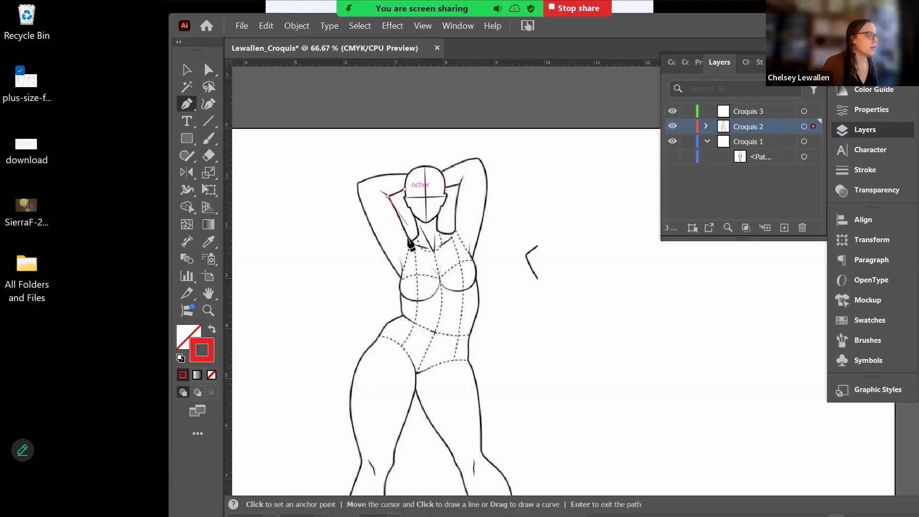
{"action": "left_click_drag", "start_coordinate": [411, 240], "coordinate": [411, 213]}
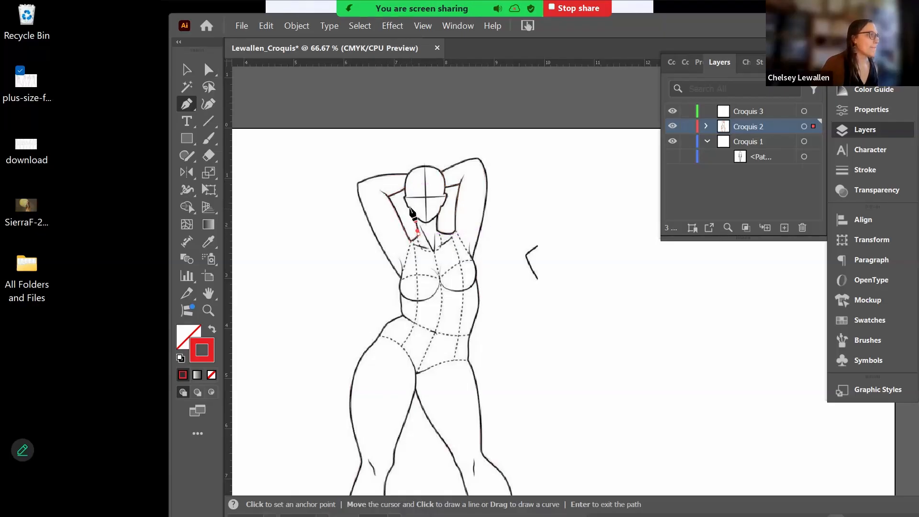
{"action": "left_click", "coordinate": [406, 206], "text": "ctrl"}
{"action": "left_click", "coordinate": [403, 194], "text": "ctrl"}
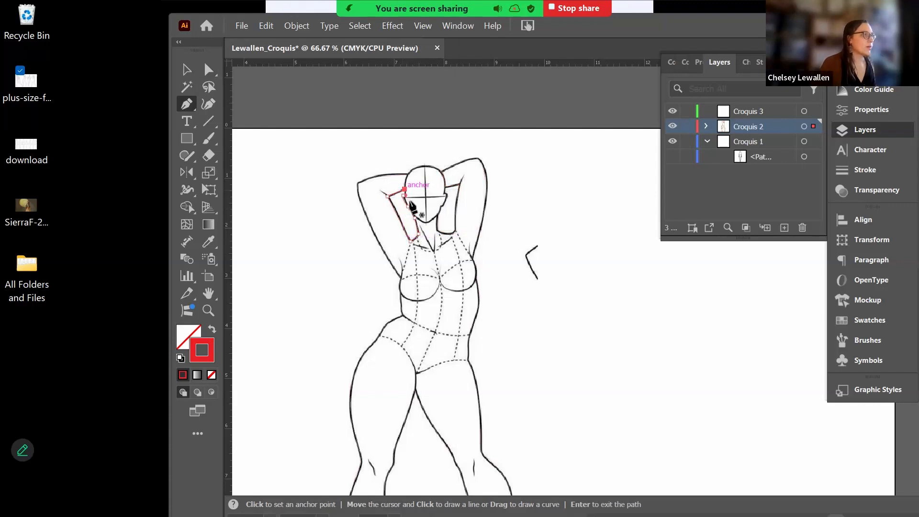
{"action": "key", "text": "a"}
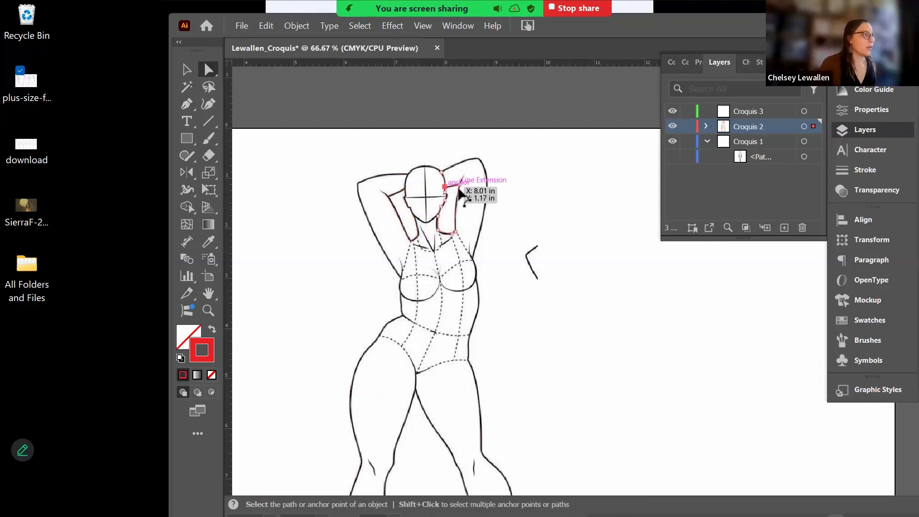
{"action": "left_click", "coordinate": [457, 182]}
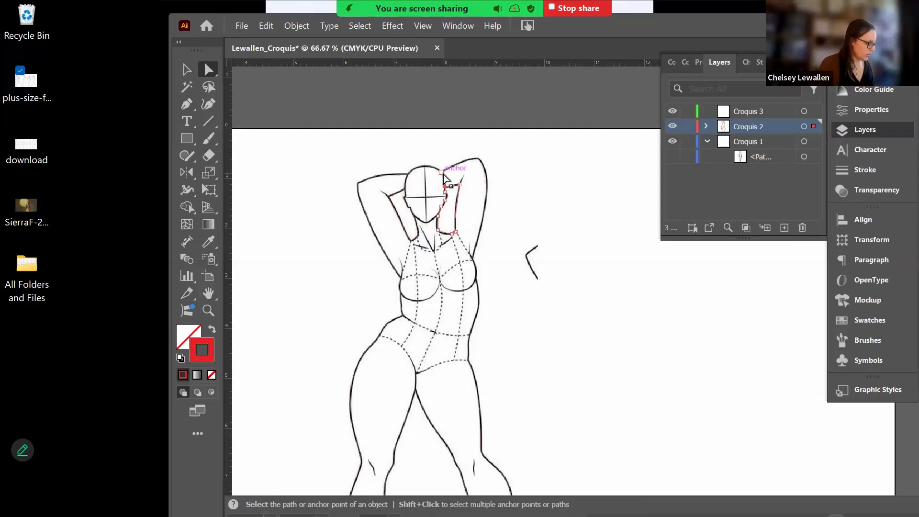
{"action": "key", "text": "ctrl"}
{"action": "scroll", "coordinate": [444, 178], "scroll_direction": "up", "scroll_amount": 5}
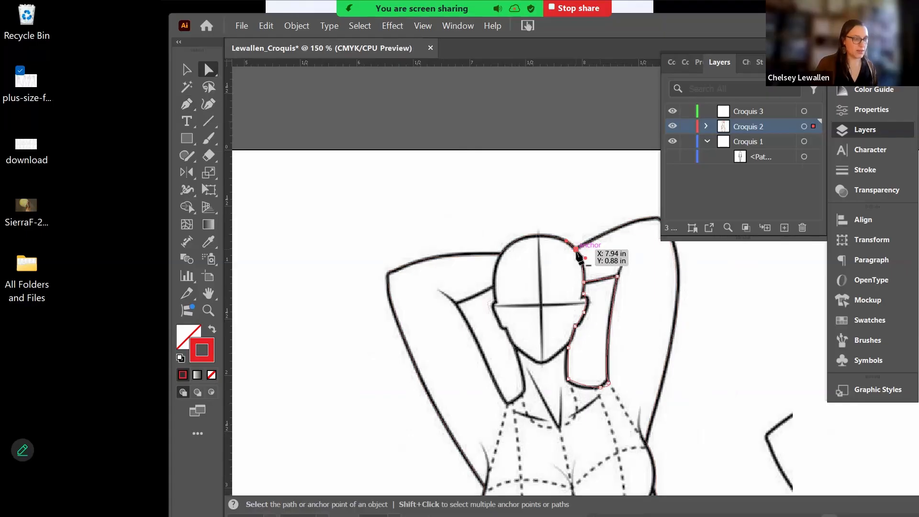
- Remove the stray top anchor from the gap shape beside the head, then zoom back out
{"action": "key", "text": "minus"}
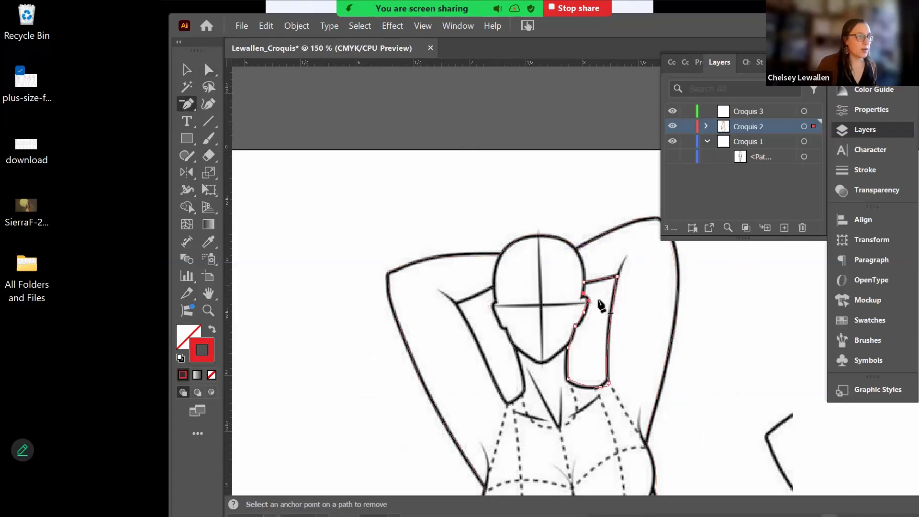
{"action": "key", "text": "p"}
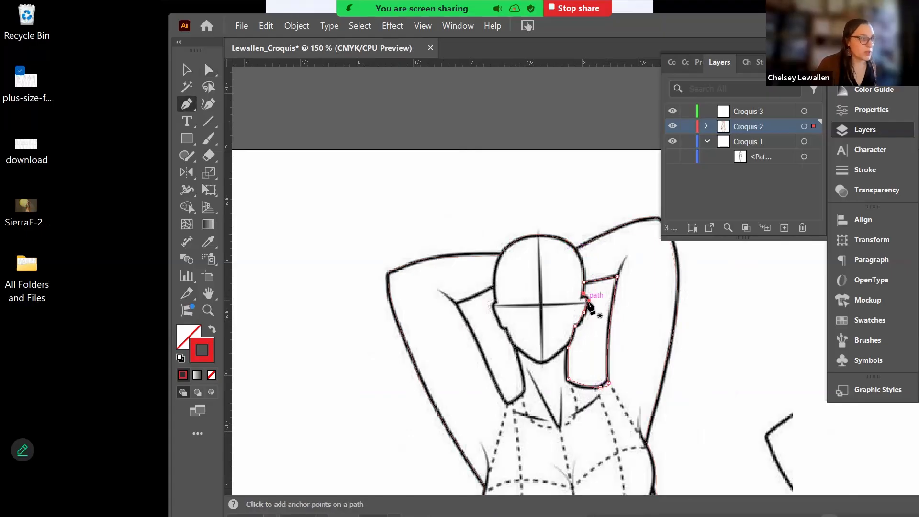
{"action": "left_click", "coordinate": [187, 69]}
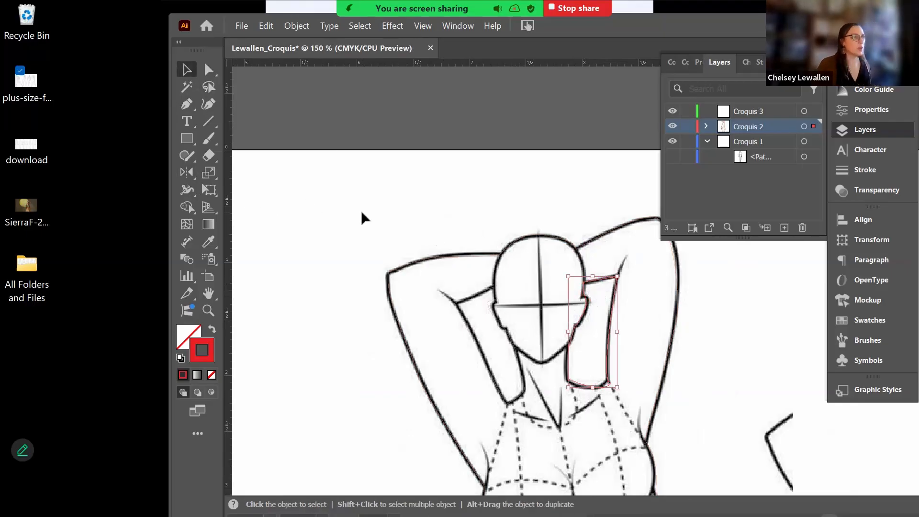
{"action": "key", "text": "ctrl+minus"}
{"action": "key", "text": "ctrl+minus"}
{"action": "key", "text": "ctrl+minus"}
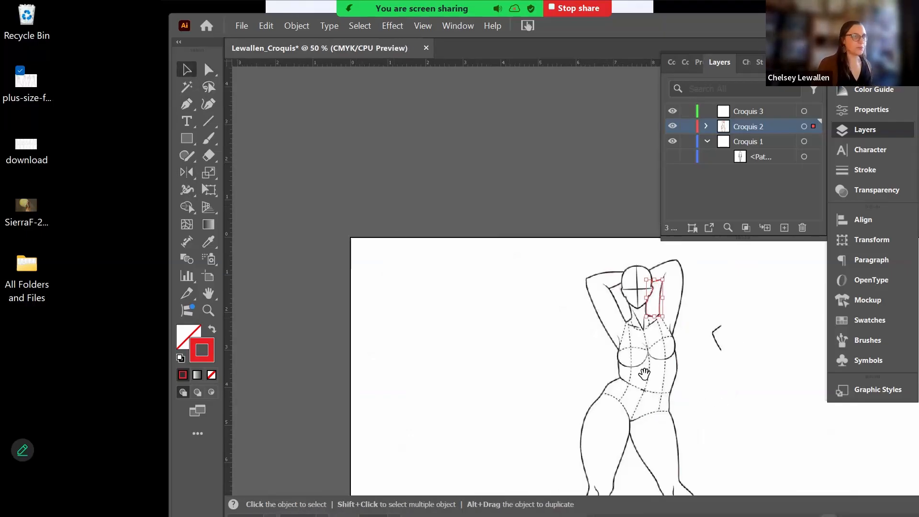
- Hide the original croquis image sublayer in Croquis 2 and marquee-select all the traced outline paths
{"action": "left_click_drag", "start_coordinate": [526, 252], "coordinate": [388, 98]}
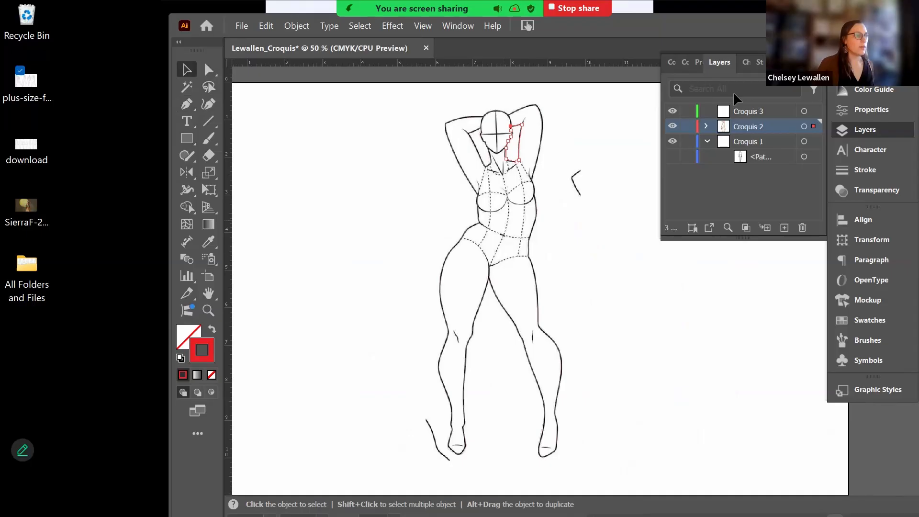
{"action": "left_click", "coordinate": [706, 125]}
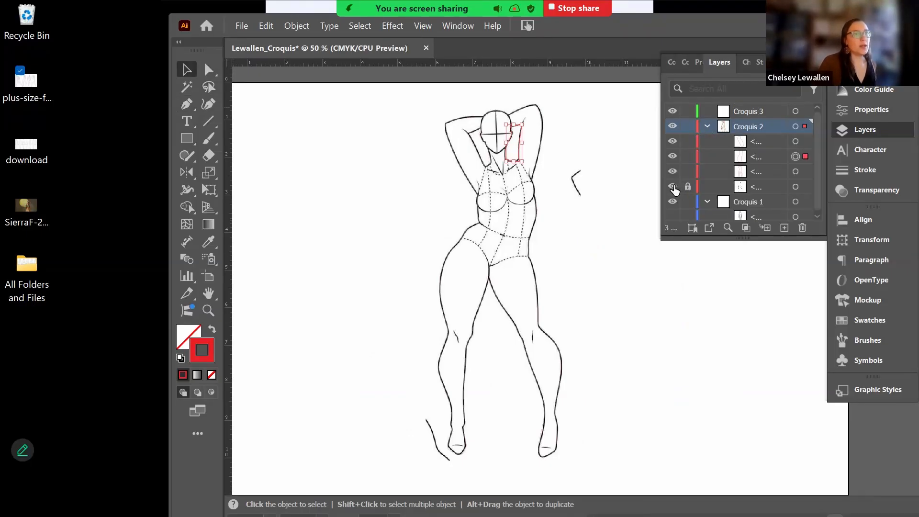
{"action": "left_click", "coordinate": [673, 187]}
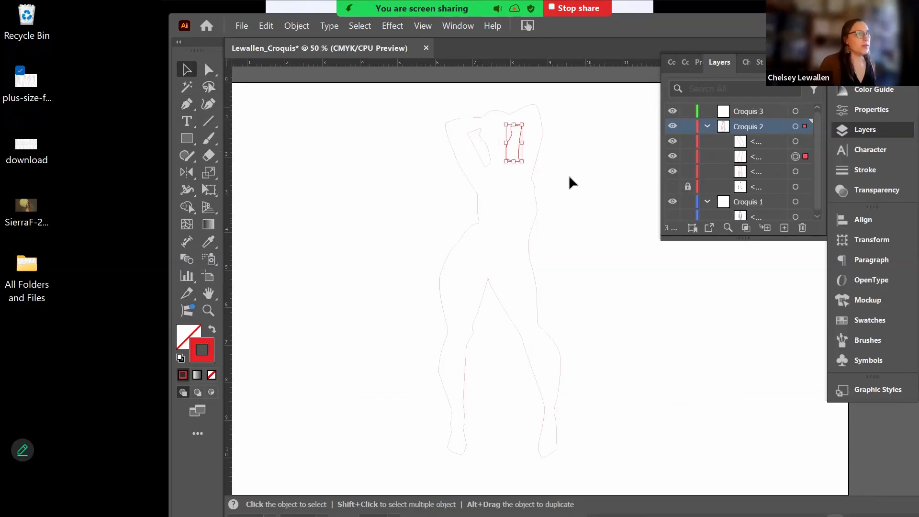
{"action": "left_click", "coordinate": [596, 172]}
{"action": "left_click_drag", "start_coordinate": [418, 102], "coordinate": [611, 484]}
- Set the traced figure's stroke weight to 1 pt, dismiss the preview error, and reconfirm 1 pt after reselecting
{"action": "left_click", "coordinate": [873, 170]}
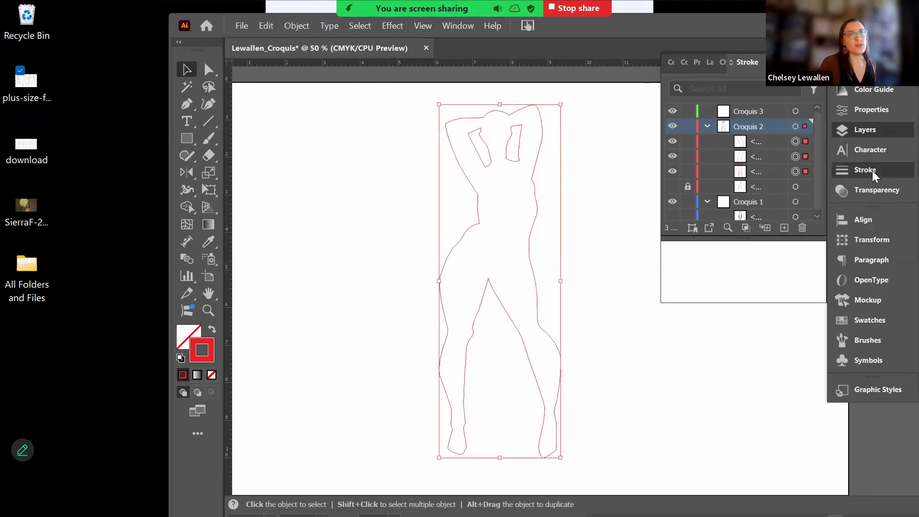
{"action": "left_click", "coordinate": [764, 85]}
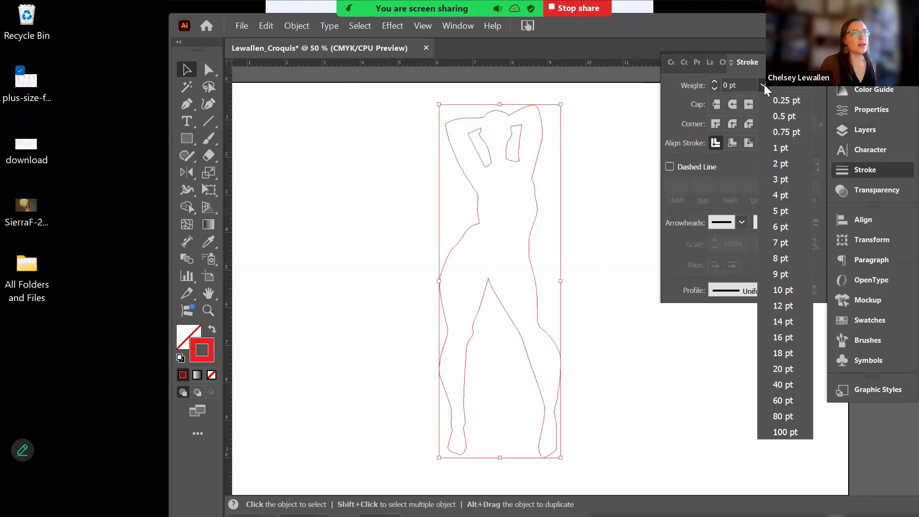
{"action": "left_click", "coordinate": [781, 147]}
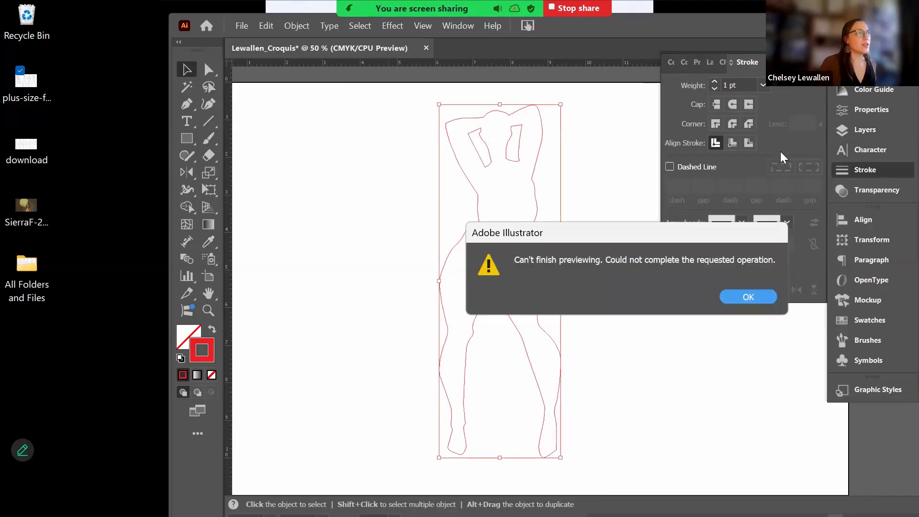
{"action": "left_click", "coordinate": [742, 297]}
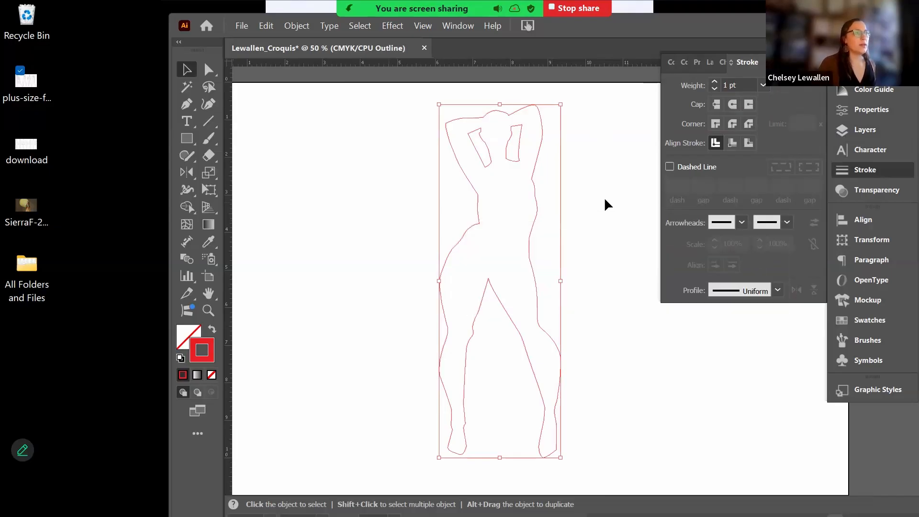
{"action": "left_click", "coordinate": [301, 107]}
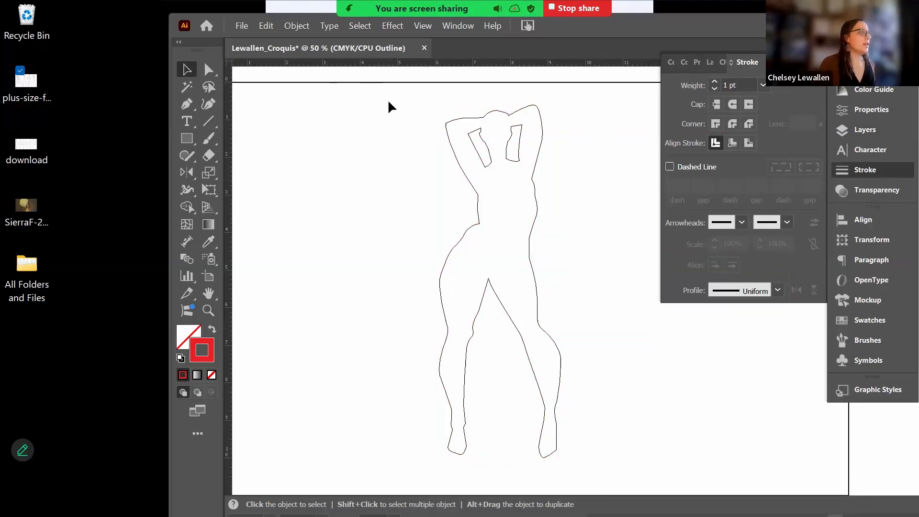
{"action": "left_click_drag", "start_coordinate": [395, 97], "coordinate": [616, 461]}
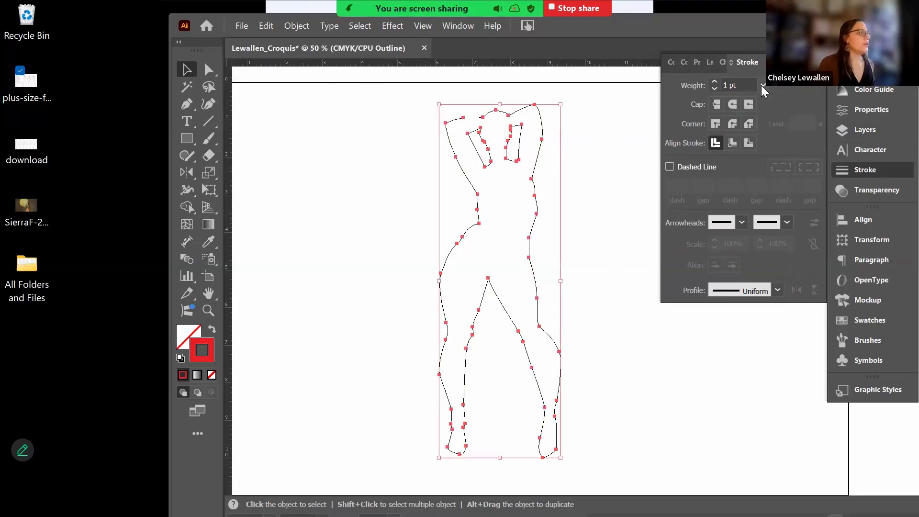
{"action": "left_click", "coordinate": [763, 86]}
{"action": "left_click", "coordinate": [787, 147]}
{"action": "key", "text": "ctrl+shift+a"}
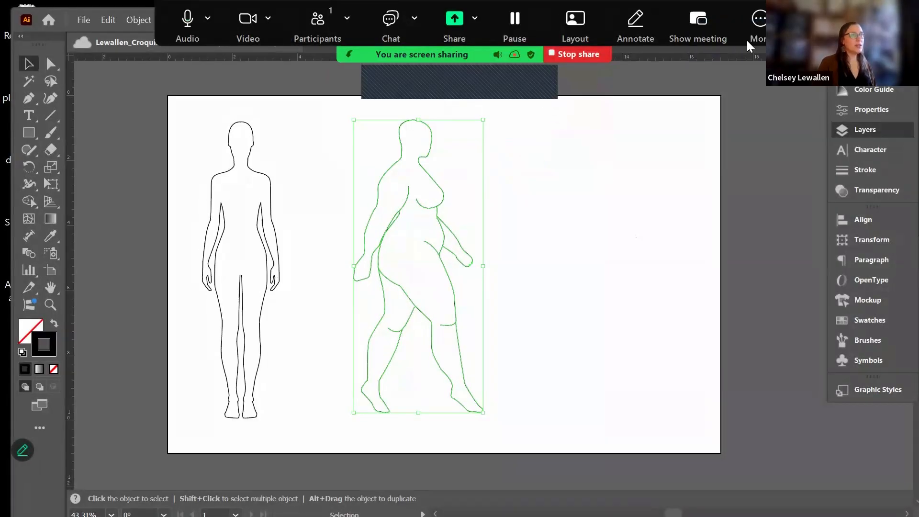
- Move the walking figure's <Group> from Croquis Three into the Croquis Two layer
{"action": "left_click_drag", "start_coordinate": [790, 21], "coordinate": [790, 115]}
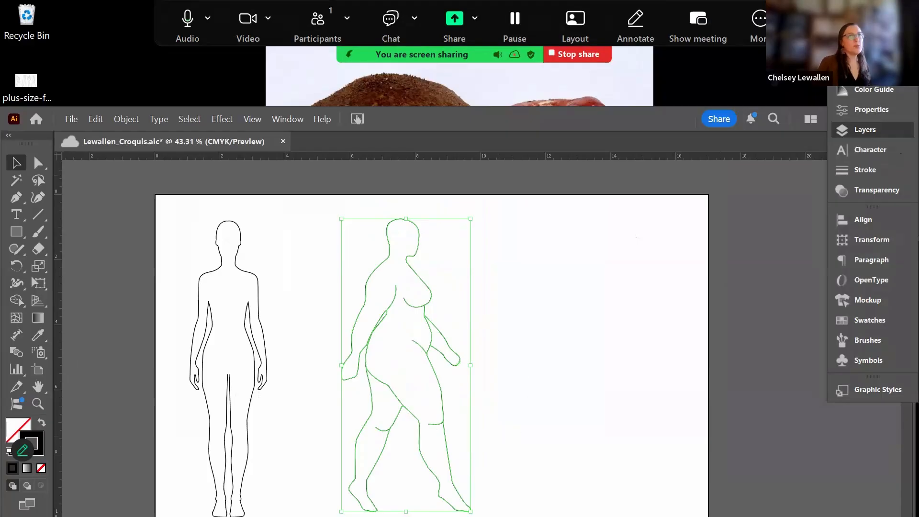
{"action": "left_click", "coordinate": [861, 130]}
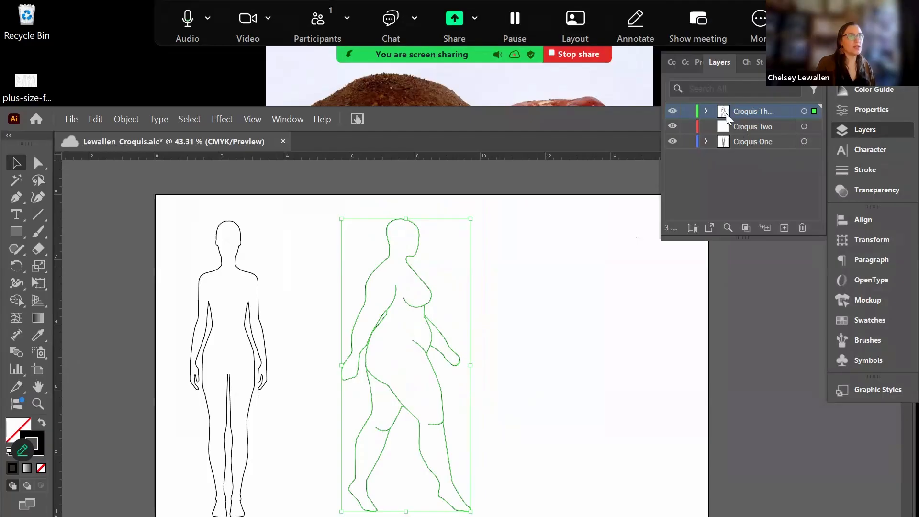
{"action": "left_click", "coordinate": [707, 111]}
{"action": "left_click_drag", "start_coordinate": [745, 130], "coordinate": [718, 141]}
{"action": "left_click", "coordinate": [708, 126]}
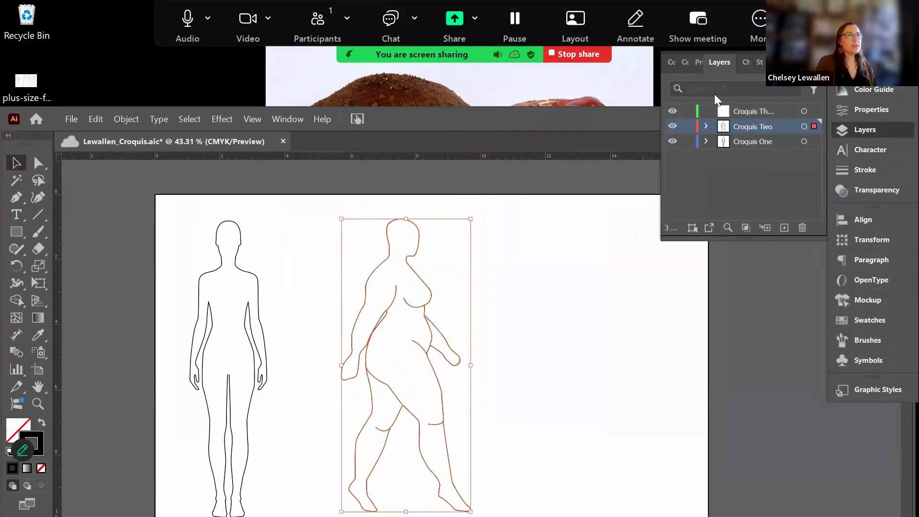
- Reposition the program window, deselect the figure, and hide the Layers panel with F7
{"action": "left_click_drag", "start_coordinate": [452, 132], "coordinate": [535, 90]}
{"action": "left_click", "coordinate": [654, 388]}
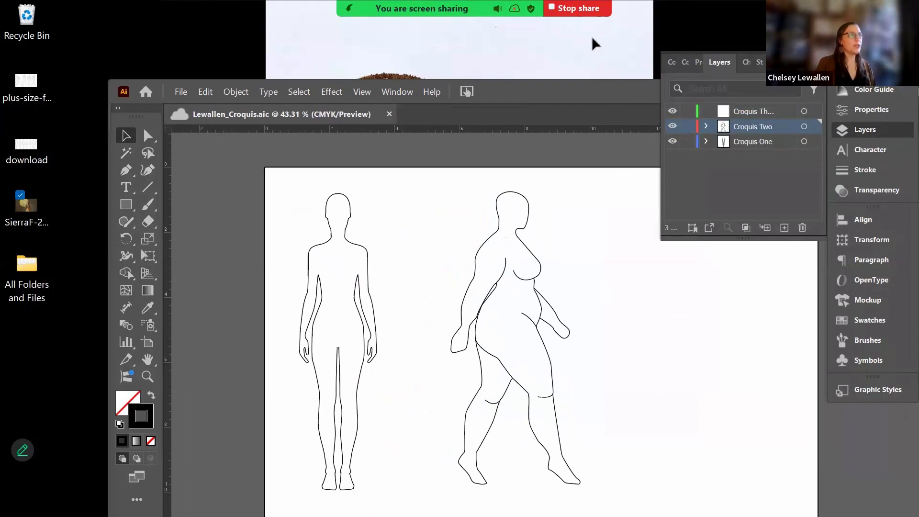
{"action": "left_click_drag", "start_coordinate": [577, 27], "coordinate": [540, 16]}
{"action": "key", "text": "F7"}
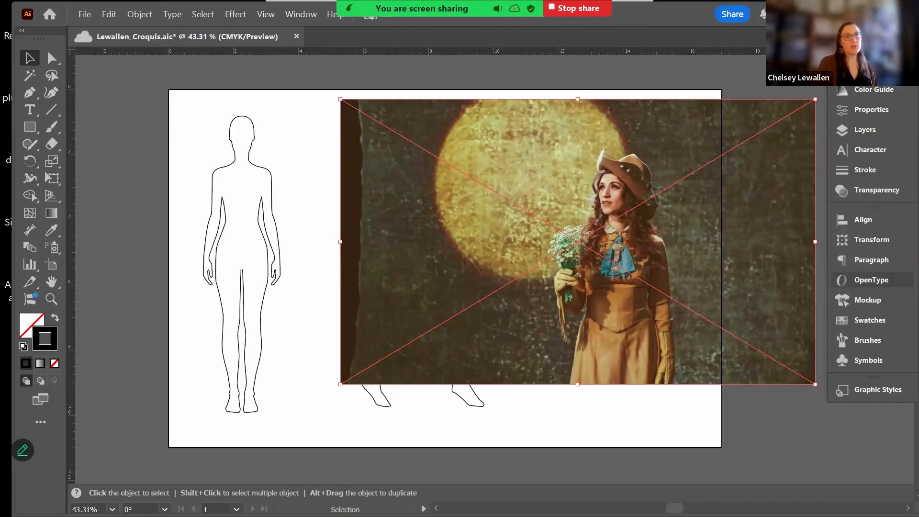
- Show the placed outfit photo's Properties and scroll down to its Quick Actions
{"action": "left_click", "coordinate": [869, 109]}
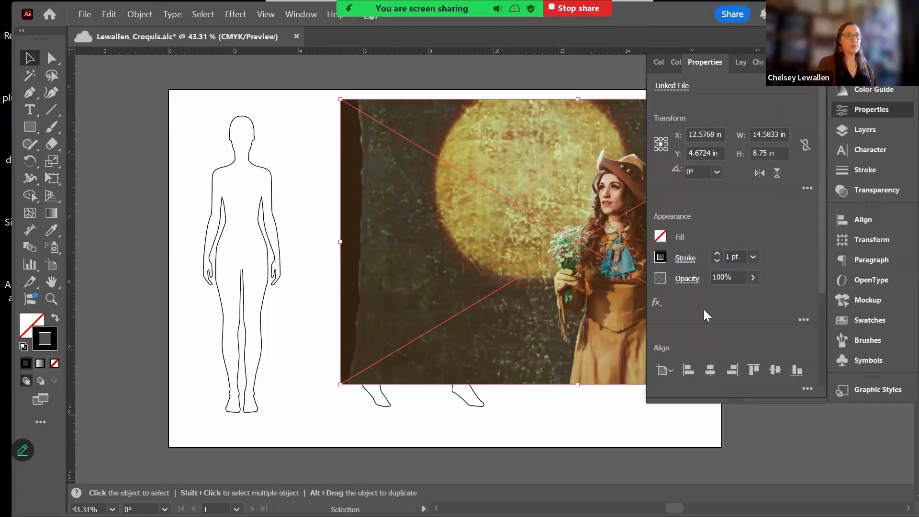
{"action": "scroll", "coordinate": [712, 328], "scroll_direction": "down", "scroll_amount": 3}
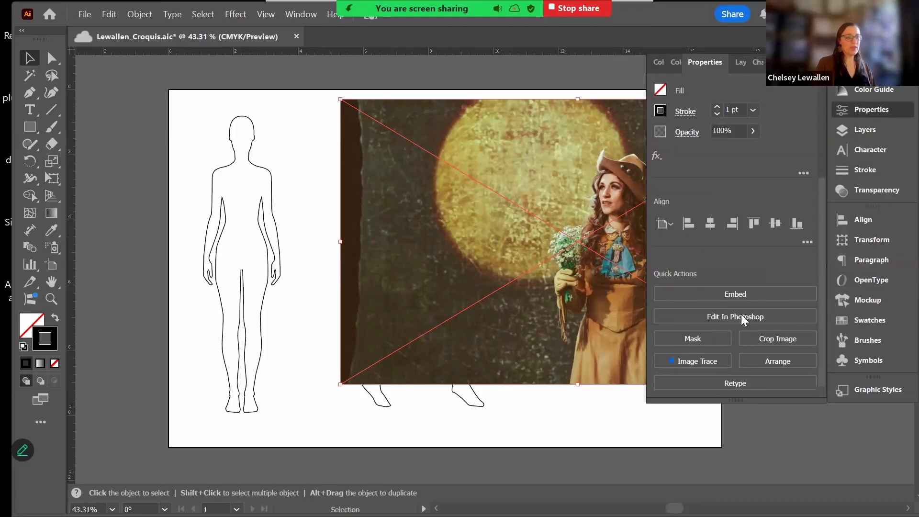
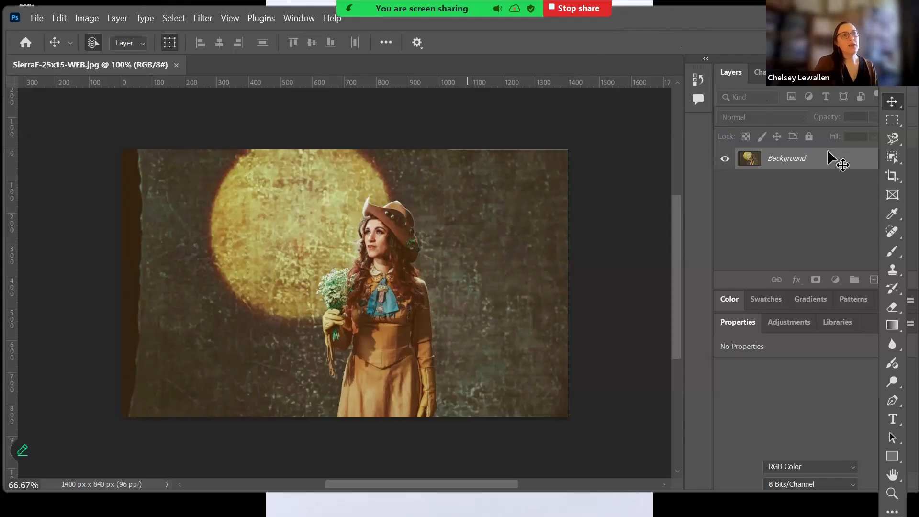
- Rename the Background layer to Sierra and remove the textured backdrop behind the woman
{"action": "left_click", "coordinate": [797, 158]}
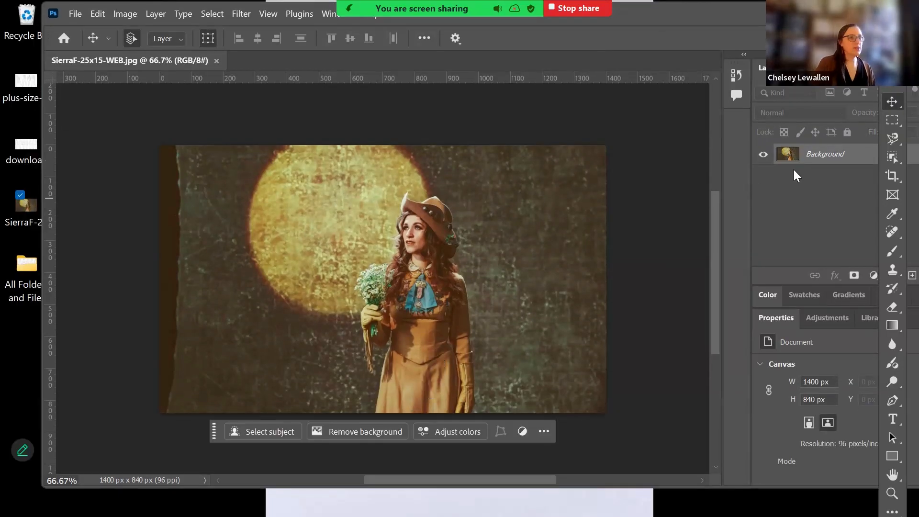
{"action": "double_click", "coordinate": [811, 152]}
{"action": "type", "text": "Sierra"}
{"action": "key", "text": "Return"}
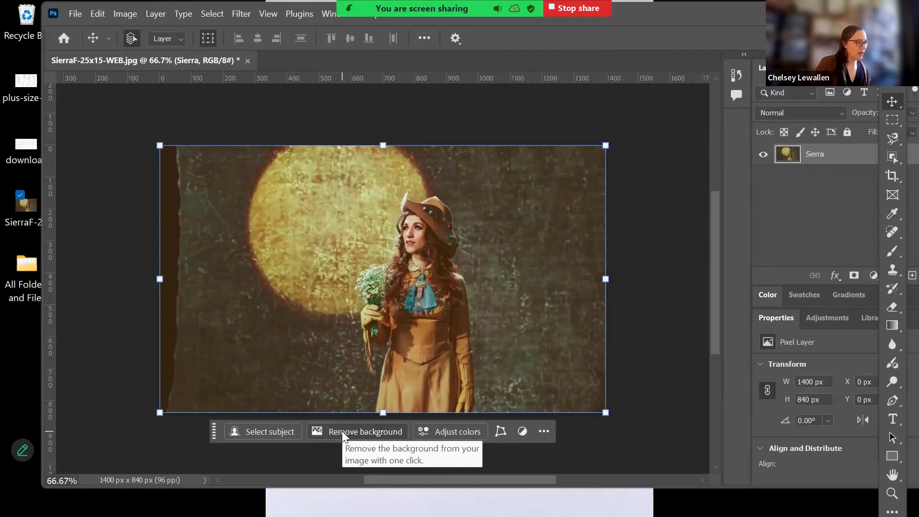
{"action": "left_click", "coordinate": [342, 431]}
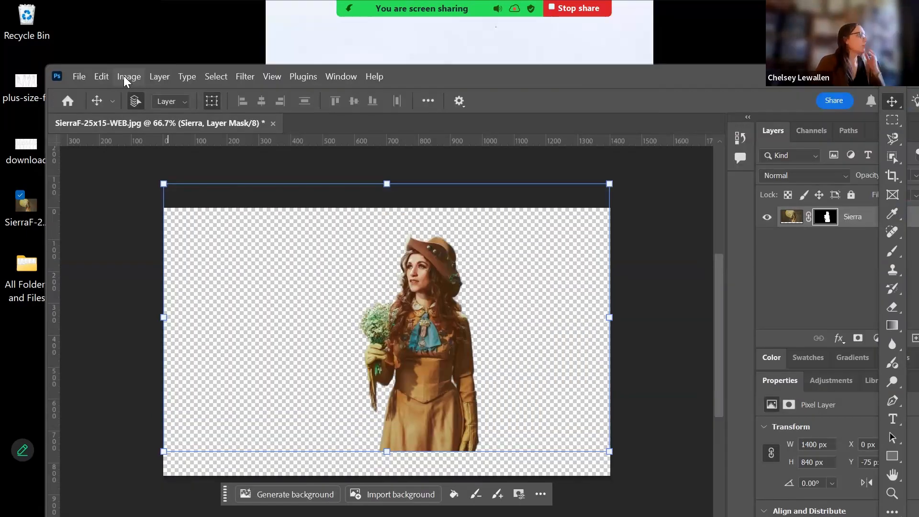
- Quick Export the cut-out as a PNG named SierraF to the Desktop
{"action": "left_click", "coordinate": [125, 76]}
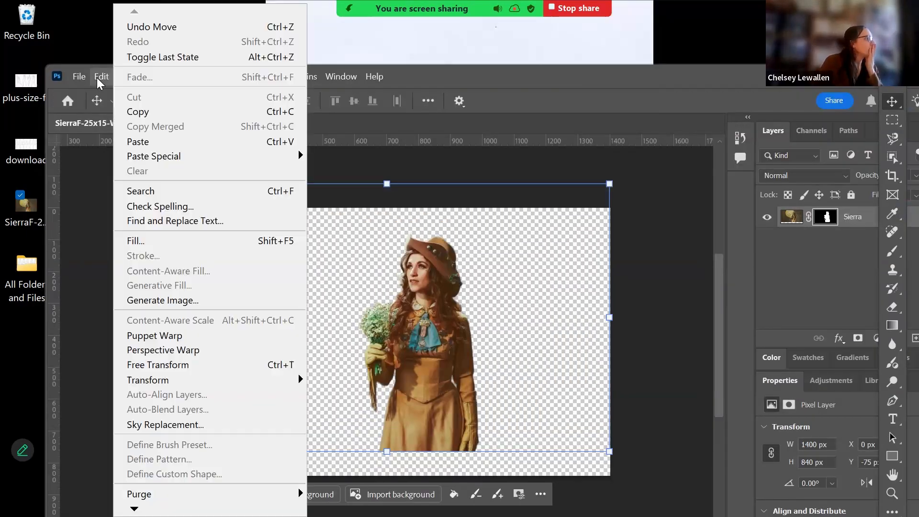
{"action": "left_click", "coordinate": [99, 80]}
{"action": "left_click", "coordinate": [71, 77]}
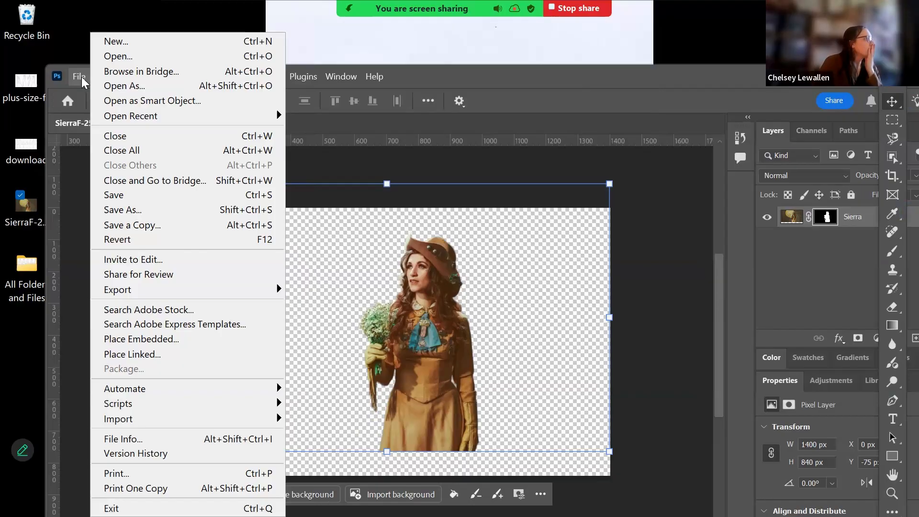
{"action": "mouse_move", "coordinate": [158, 290]}
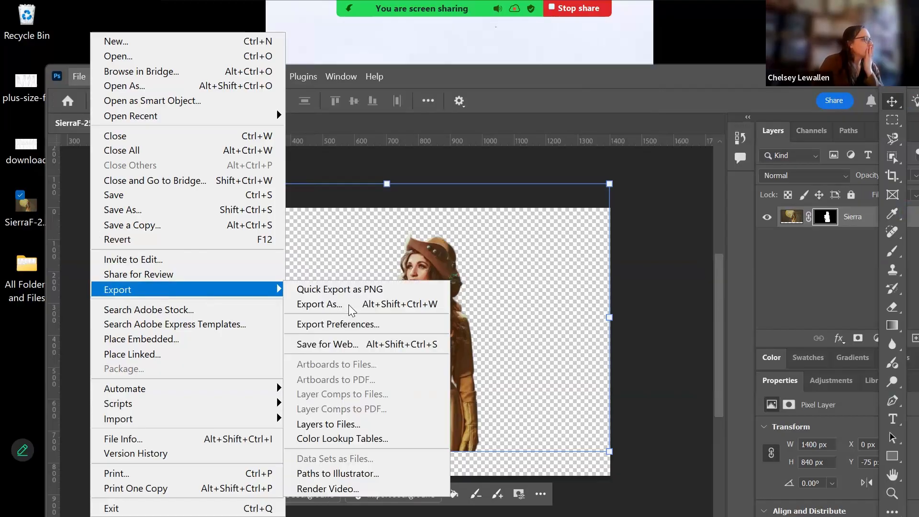
{"action": "left_click", "coordinate": [385, 288]}
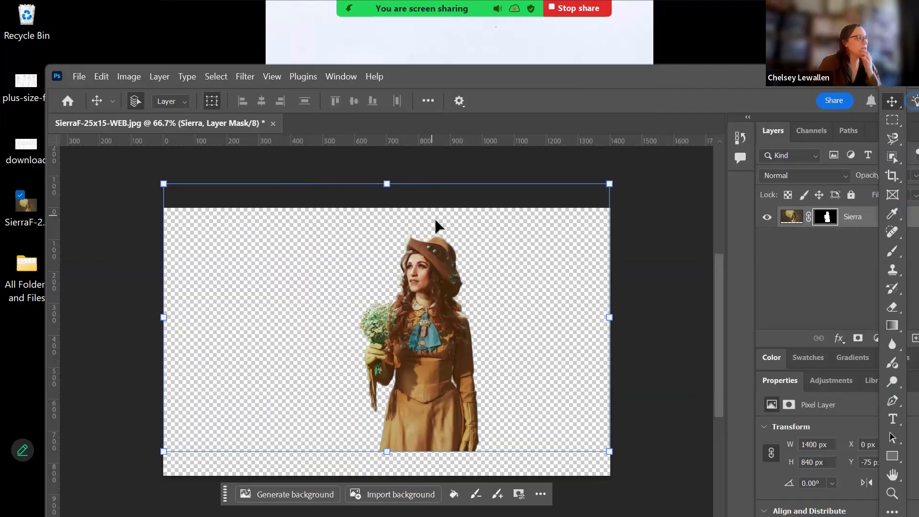
{"action": "key", "text": "ctrl+shift+Left"}
{"action": "key", "text": "ctrl+shift+Left"}
{"action": "key", "text": "BackSpace"}
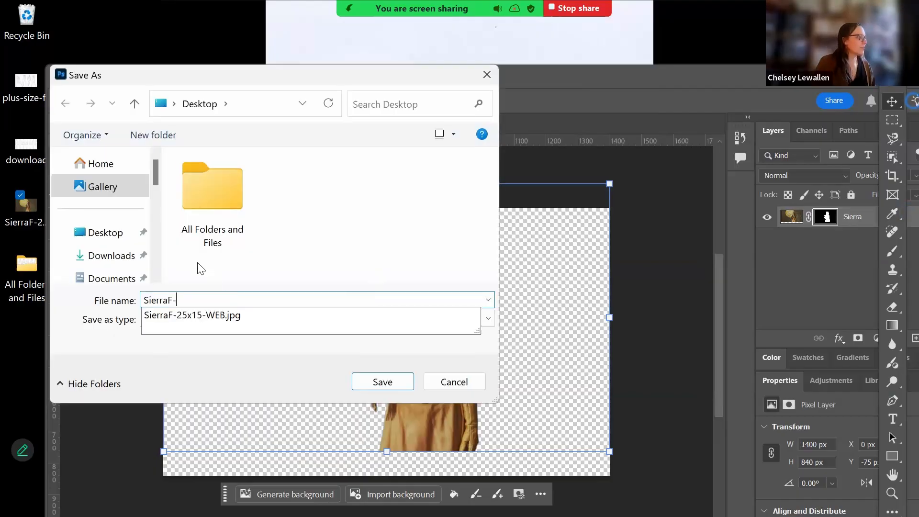
{"action": "key", "text": "BackSpace"}
{"action": "scroll", "coordinate": [113, 205], "scroll_direction": "down", "scroll_amount": 1}
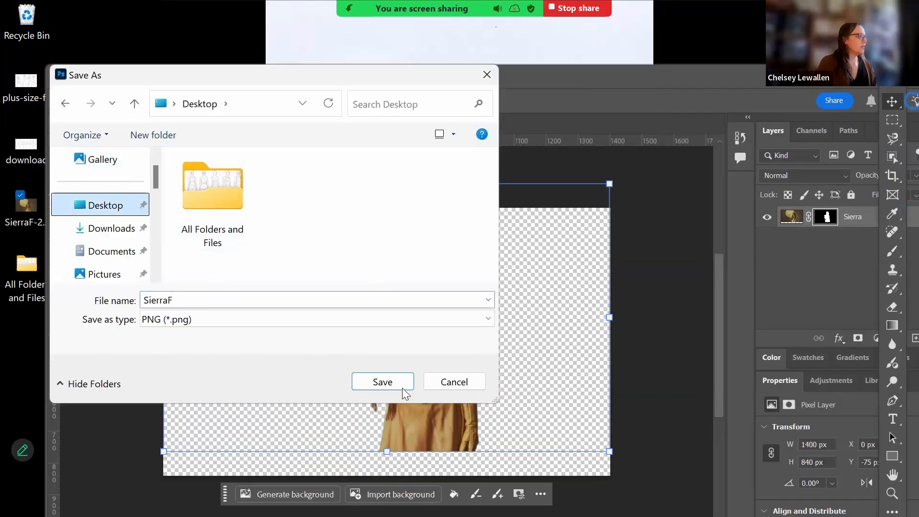
{"action": "left_click", "coordinate": [383, 382]}
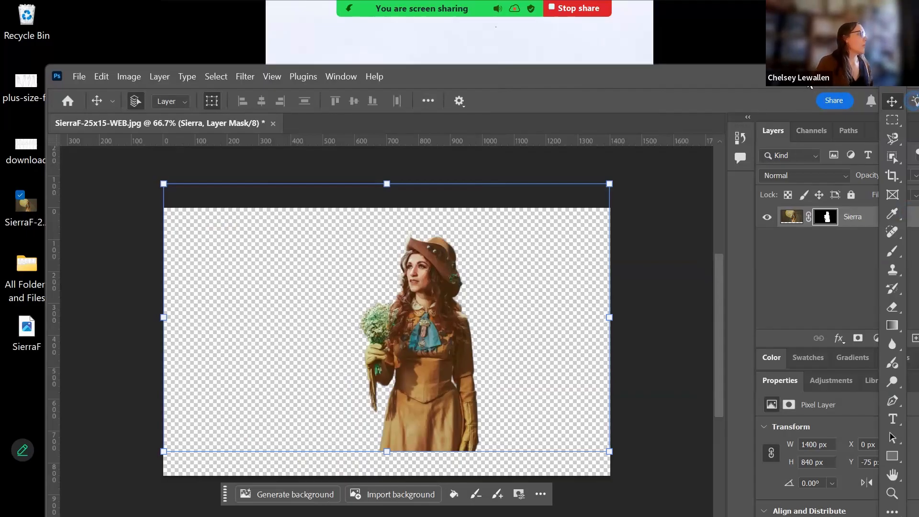
- Quit Photoshop without saving changes to the original JPEG
{"action": "left_click_drag", "start_coordinate": [810, 85], "coordinate": [749, 71]}
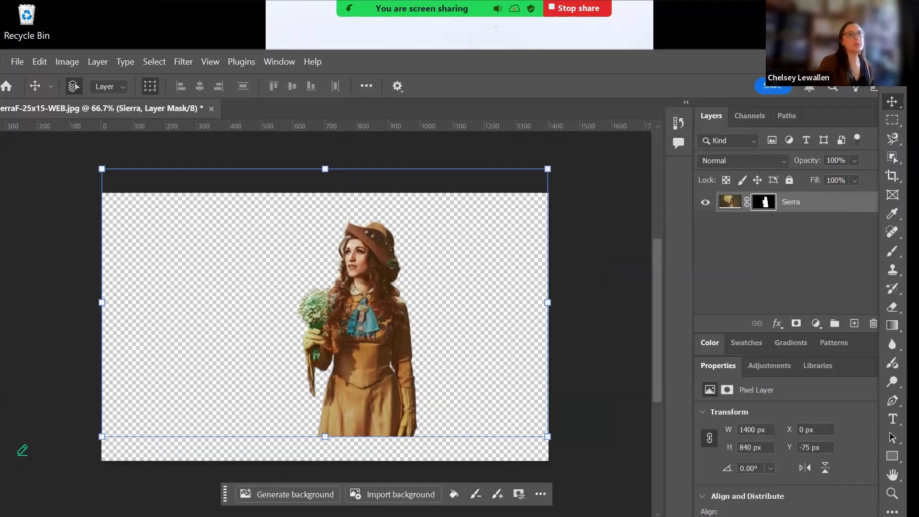
{"action": "key", "text": "ctrl+q"}
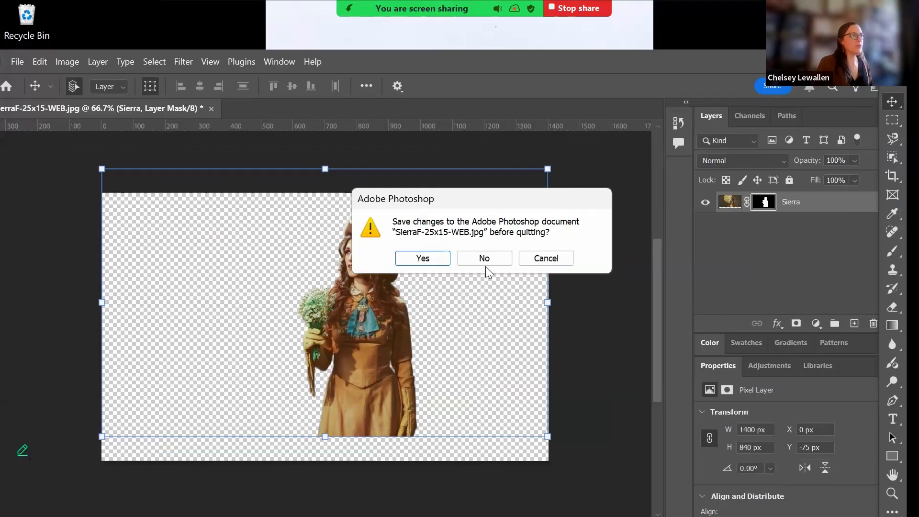
{"action": "left_click", "coordinate": [484, 259]}
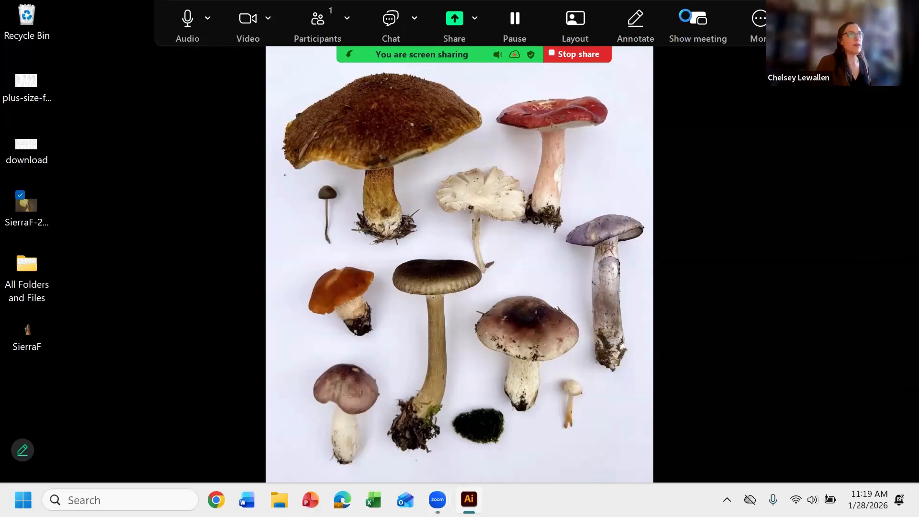
- Back in Illustrator, drag the SierraF file from the desktop onto the croquis artboard
{"action": "key", "text": "alt+Tab"}
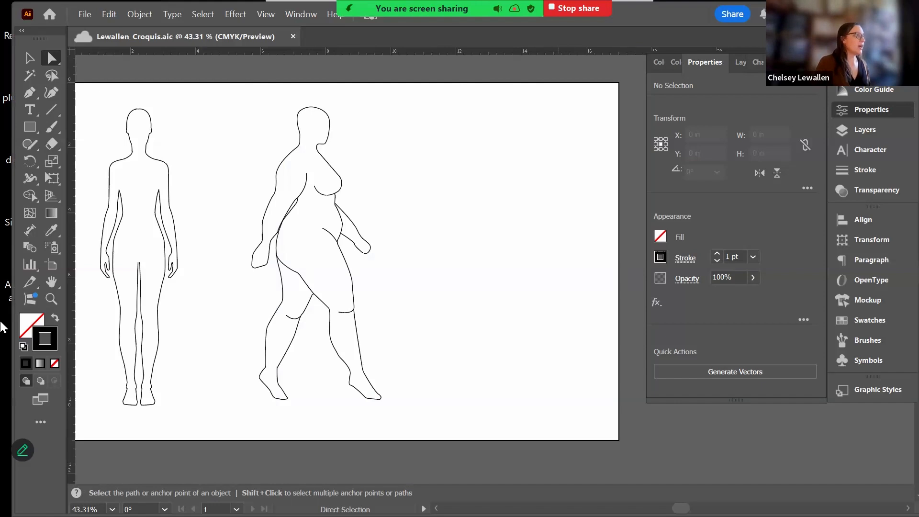
{"action": "double_click", "coordinate": [624, 17]}
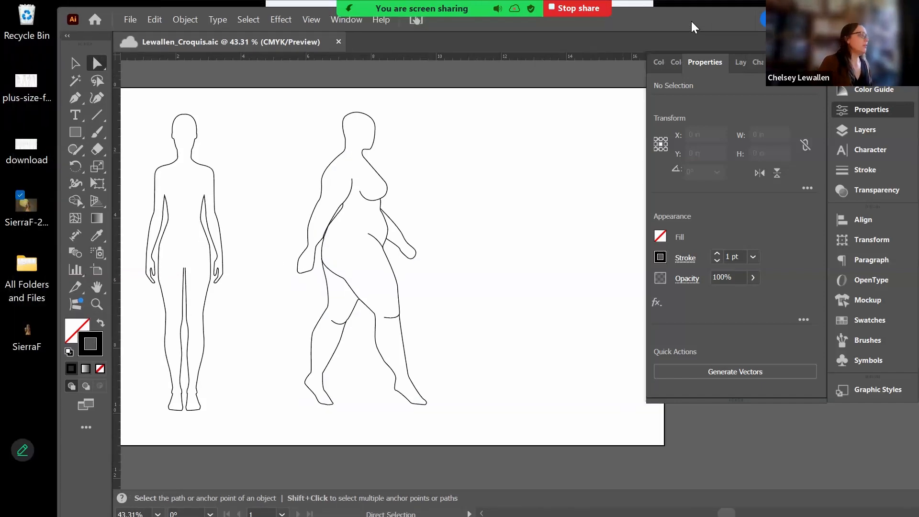
{"action": "left_click", "coordinate": [25, 340]}
{"action": "left_click", "coordinate": [25, 340]}
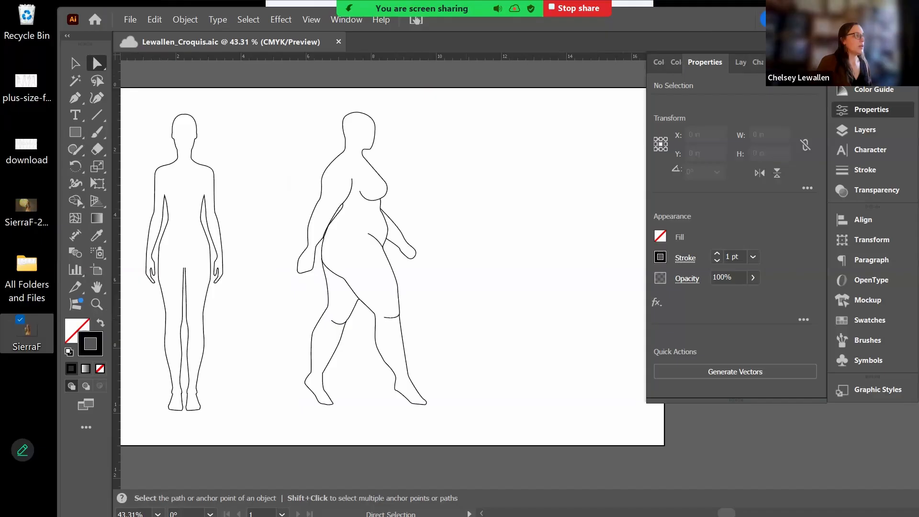
{"action": "left_click", "coordinate": [741, 63]}
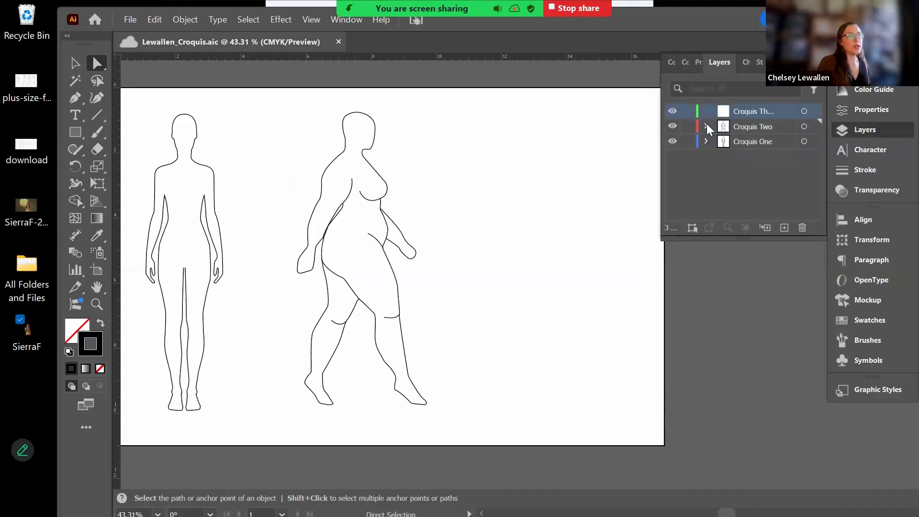
{"action": "left_click_drag", "start_coordinate": [26, 338], "coordinate": [590, 226]}
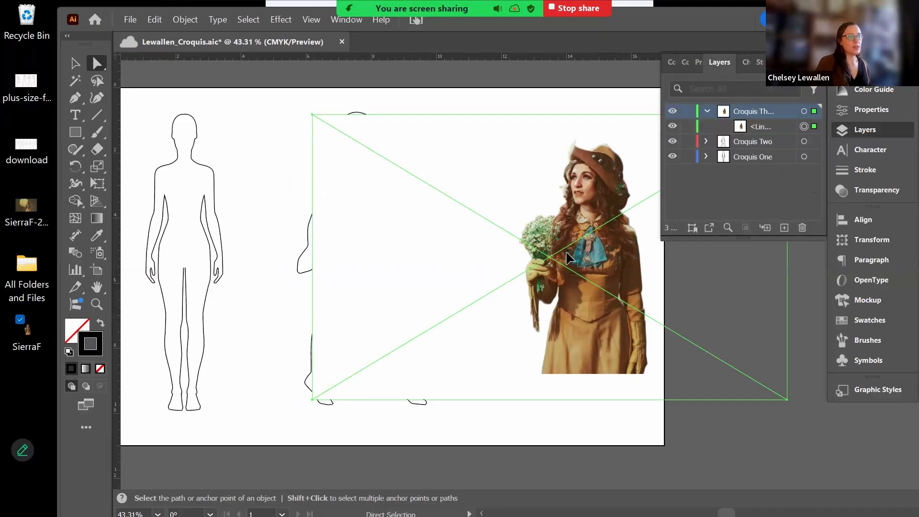
- Nudge the placed SierraF photo slightly and embed it in the document
{"action": "left_click_drag", "start_coordinate": [567, 258], "coordinate": [541, 266]}
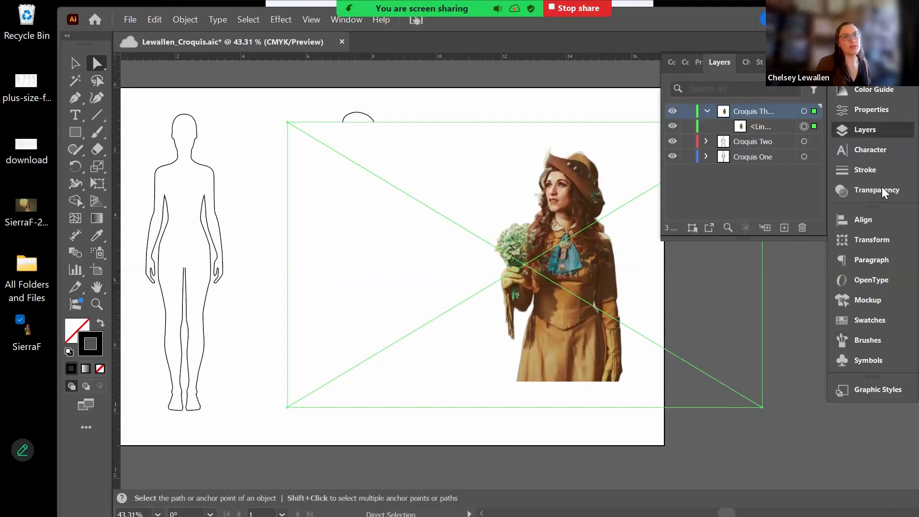
{"action": "left_click", "coordinate": [871, 111]}
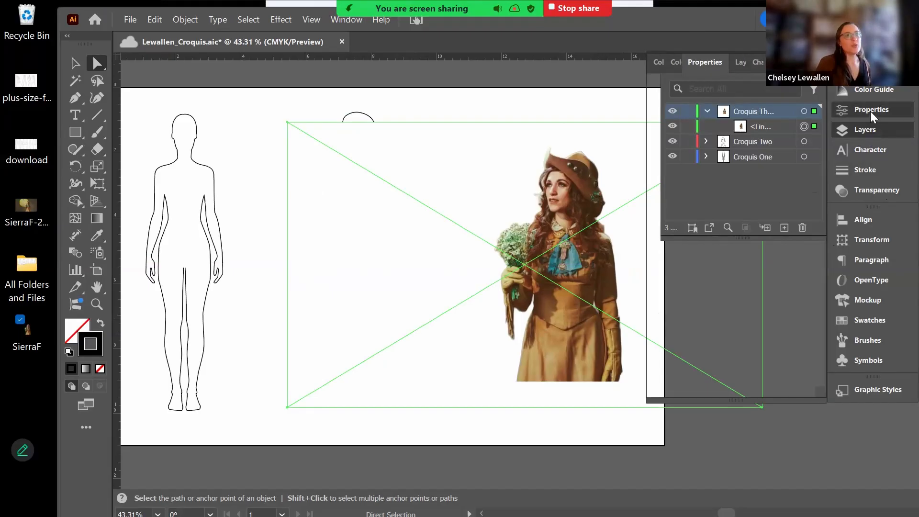
{"action": "scroll", "coordinate": [730, 366], "scroll_direction": "down", "scroll_amount": 3}
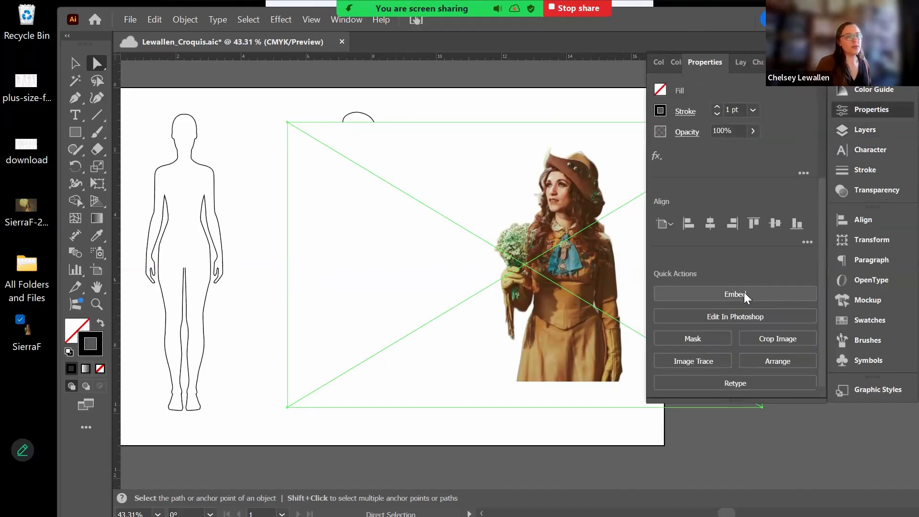
{"action": "left_click", "coordinate": [745, 294]}
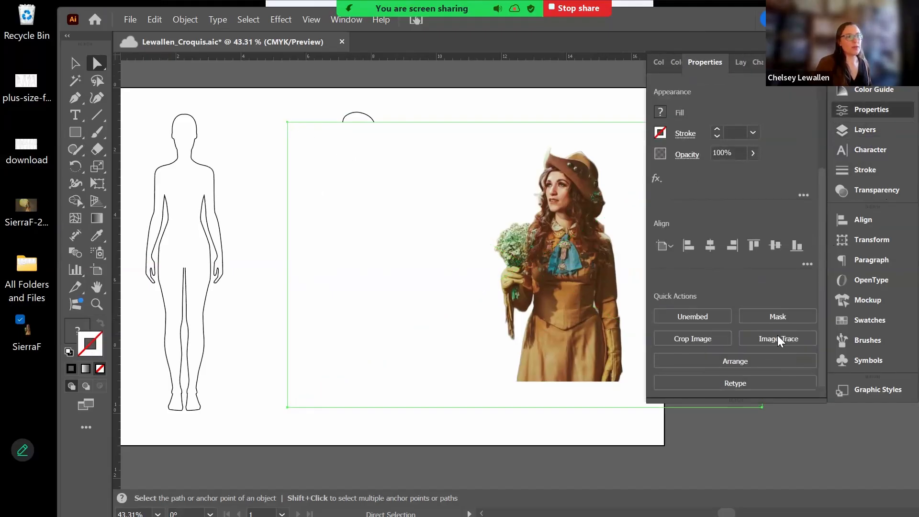
- Crop the photo closely around the costumed figure and reselect it
{"action": "left_click", "coordinate": [778, 339]}
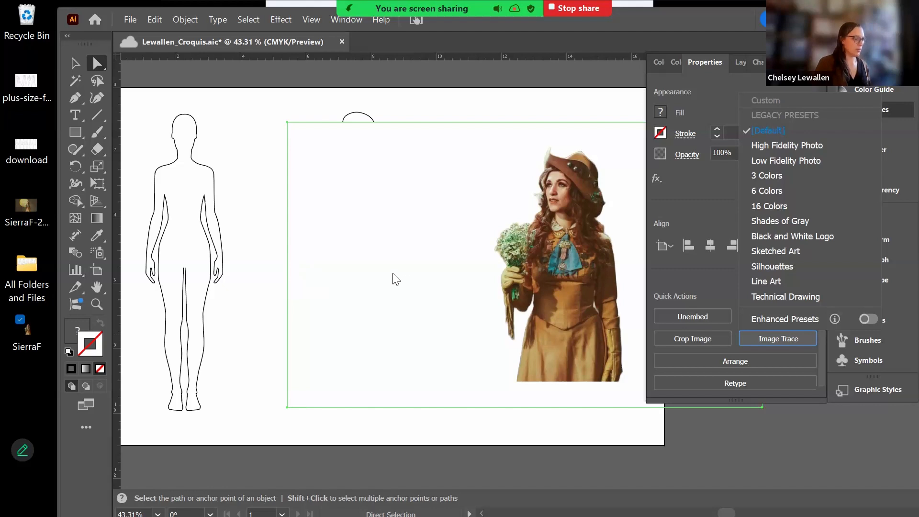
{"action": "key", "text": "space"}
{"action": "left_click_drag", "start_coordinate": [326, 254], "coordinate": [241, 265]}
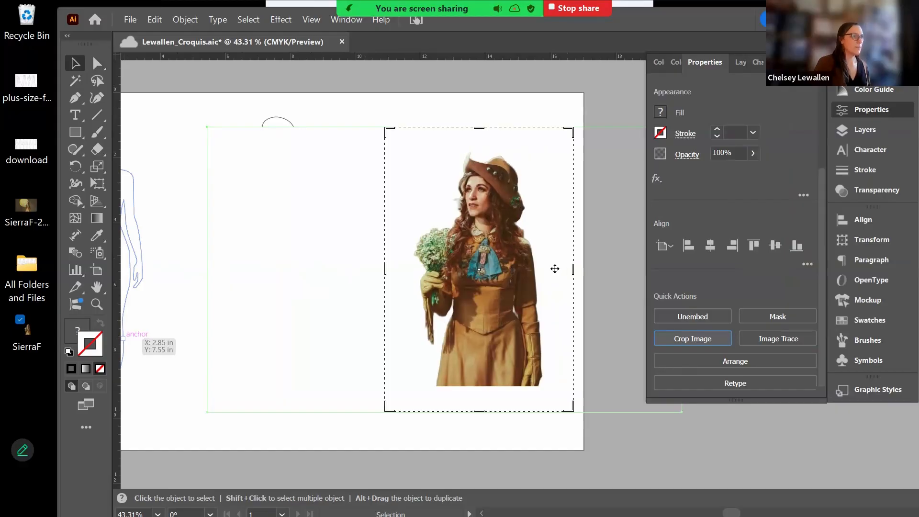
{"action": "key", "text": "Return"}
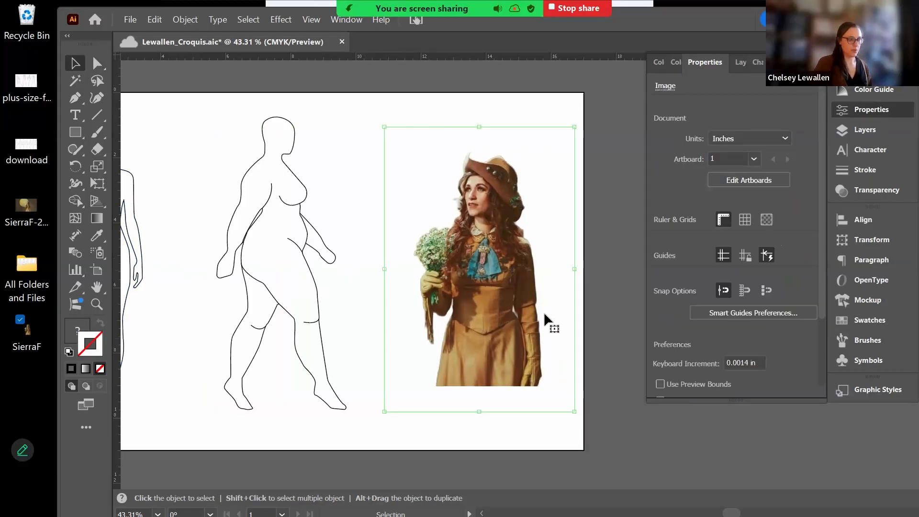
{"action": "left_click", "coordinate": [508, 303]}
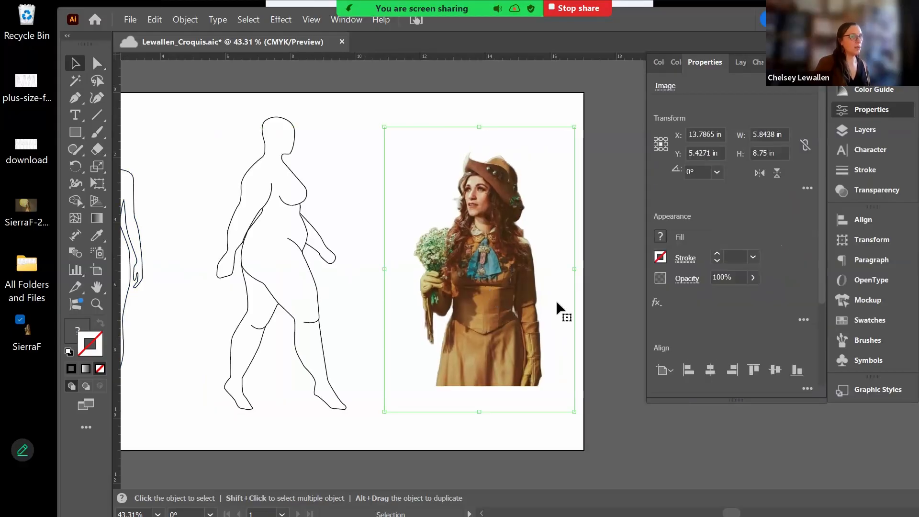
{"action": "scroll", "coordinate": [723, 342], "scroll_direction": "down", "scroll_amount": 3}
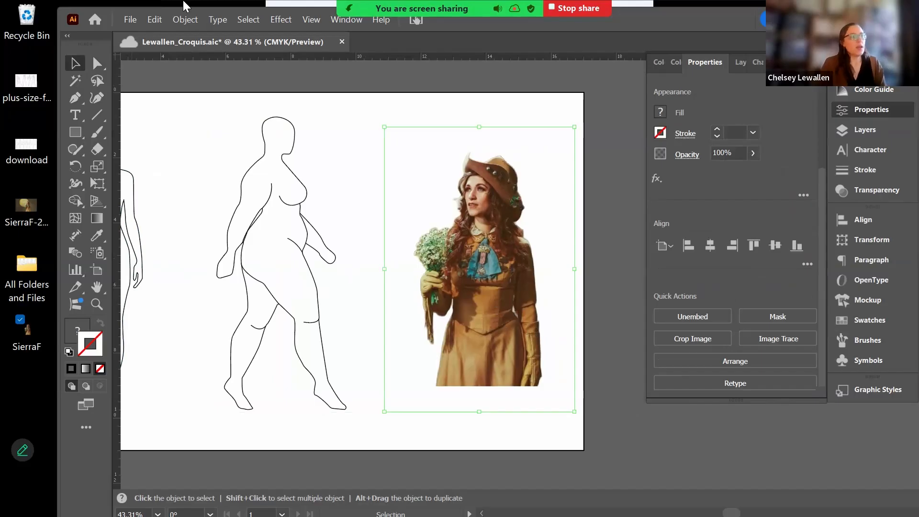
{"action": "left_click", "coordinate": [772, 341]}
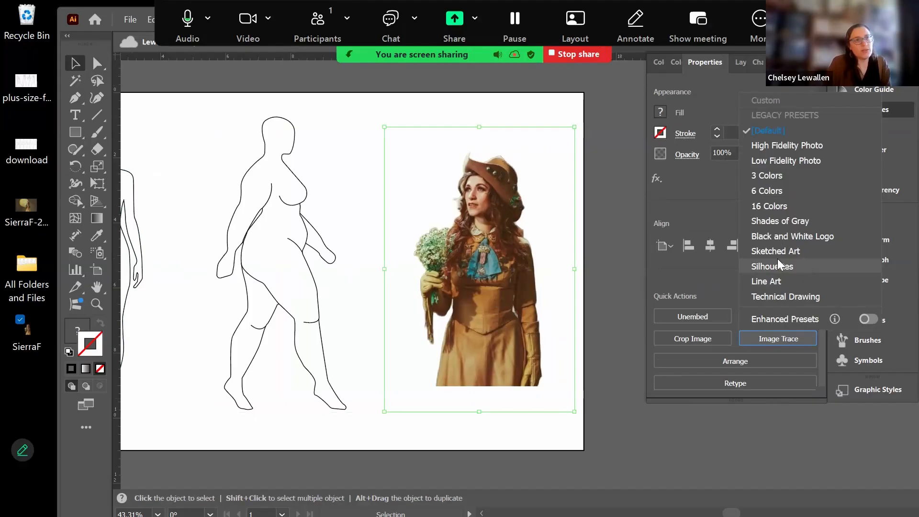
- Apply Image Trace Make and Expand to turn the photo into black vector paths
{"action": "left_click", "coordinate": [187, 91]}
{"action": "left_click_drag", "start_coordinate": [115, 20], "coordinate": [102, 57]}
{"action": "left_click", "coordinate": [171, 58]}
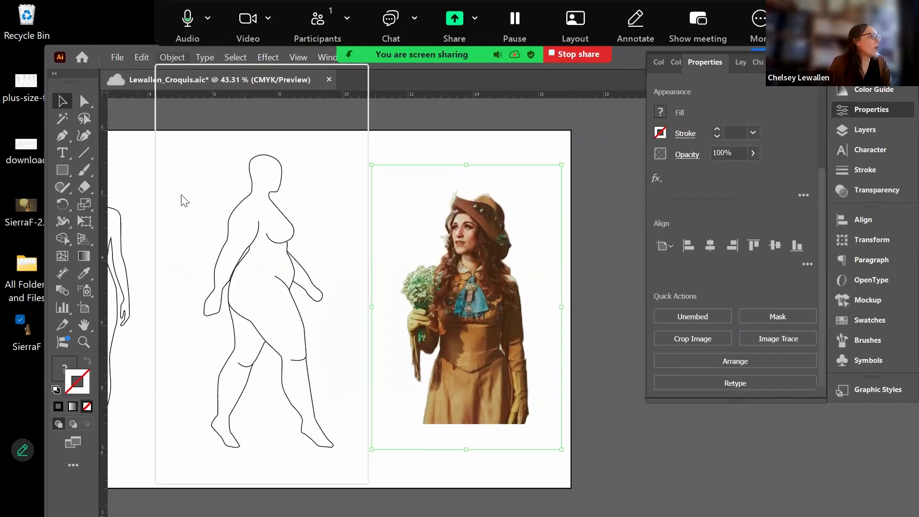
{"action": "mouse_move", "coordinate": [175, 478]}
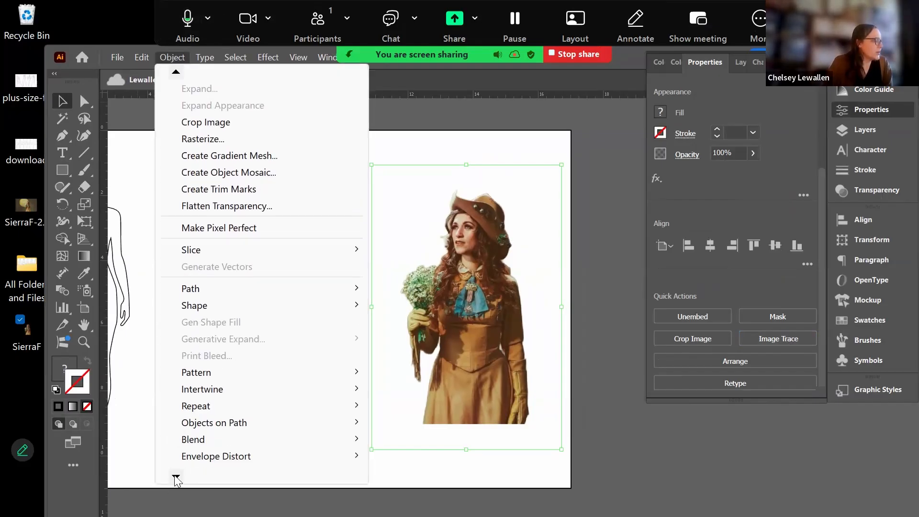
{"action": "mouse_move", "coordinate": [257, 423]}
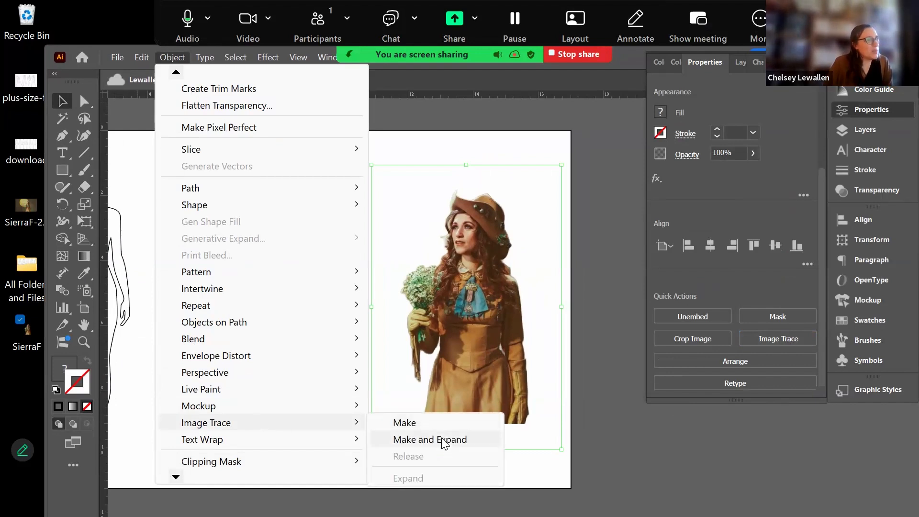
{"action": "left_click", "coordinate": [445, 442]}
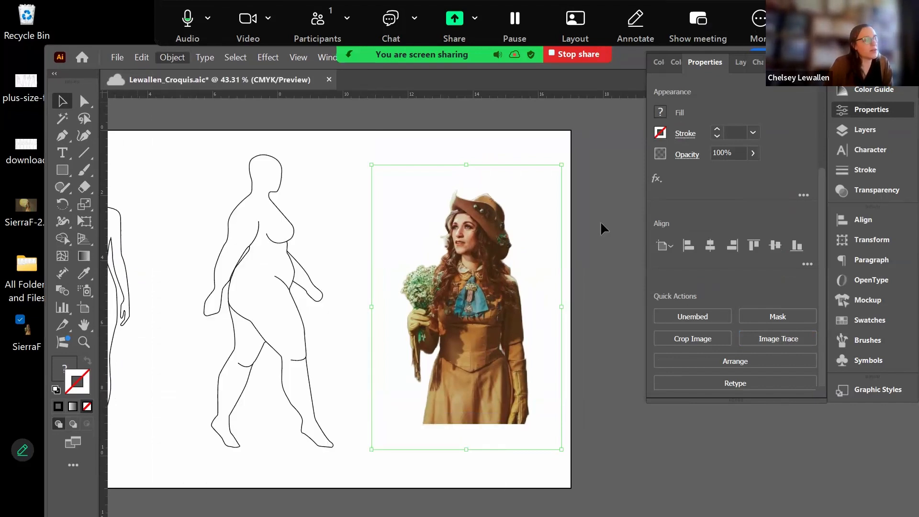
- Direct-select and delete the white background shape left behind by the trace
{"action": "left_click", "coordinate": [429, 171]}
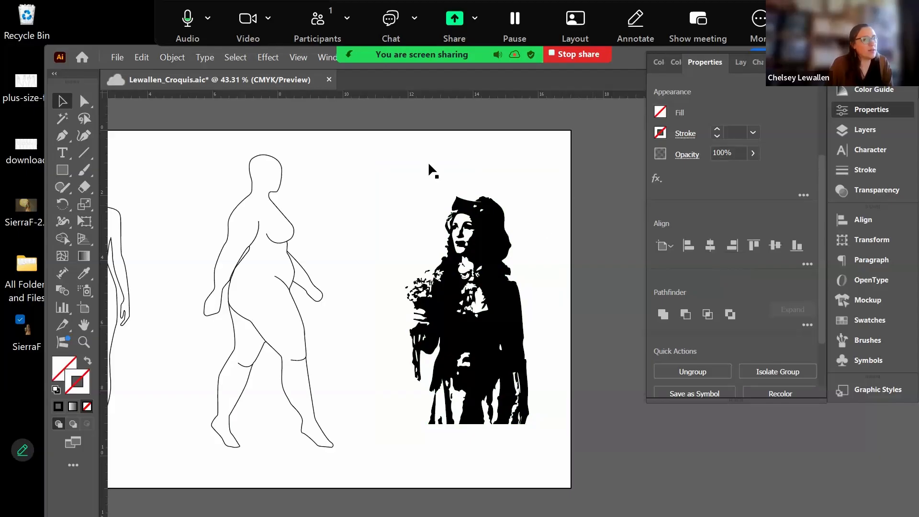
{"action": "key", "text": "a"}
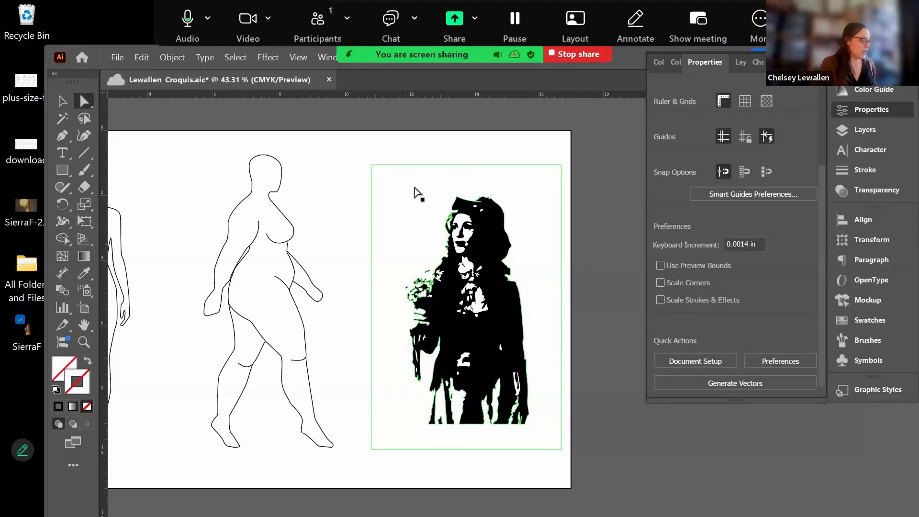
{"action": "left_click", "coordinate": [396, 196]}
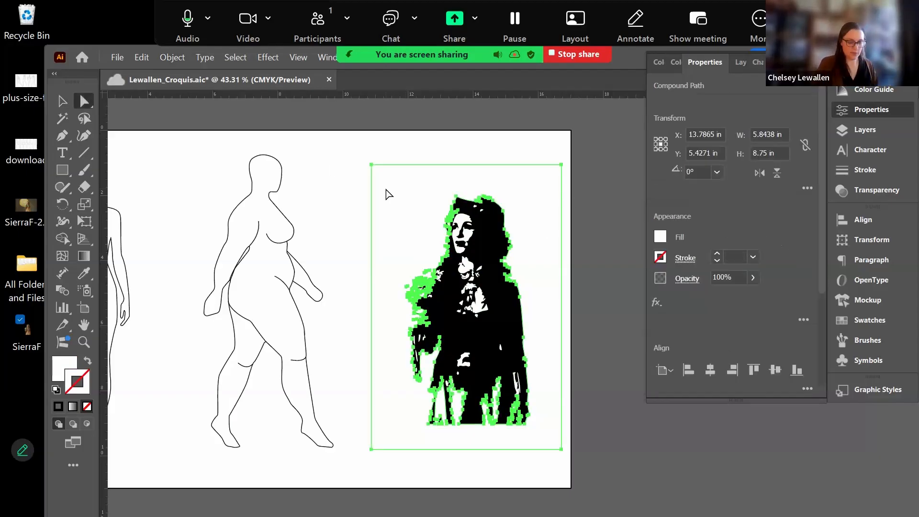
{"action": "key", "text": "Delete"}
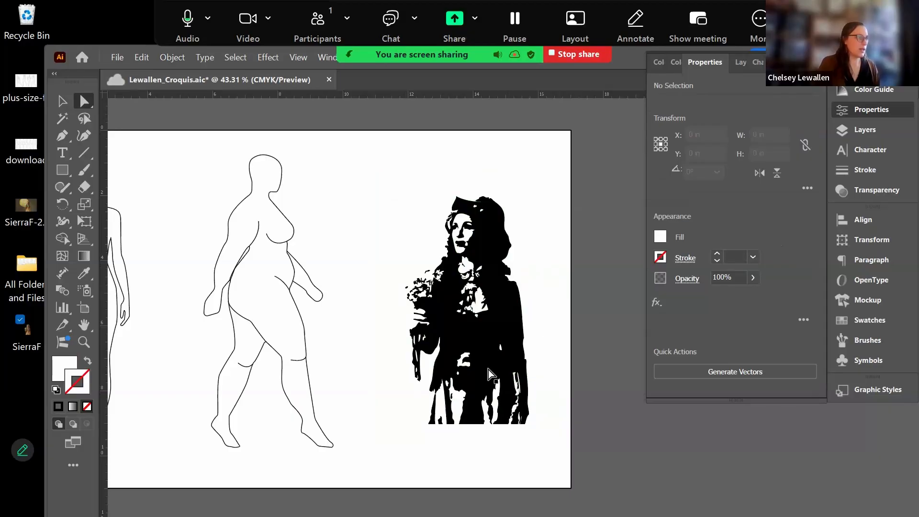
{"action": "left_click", "coordinate": [523, 345]}
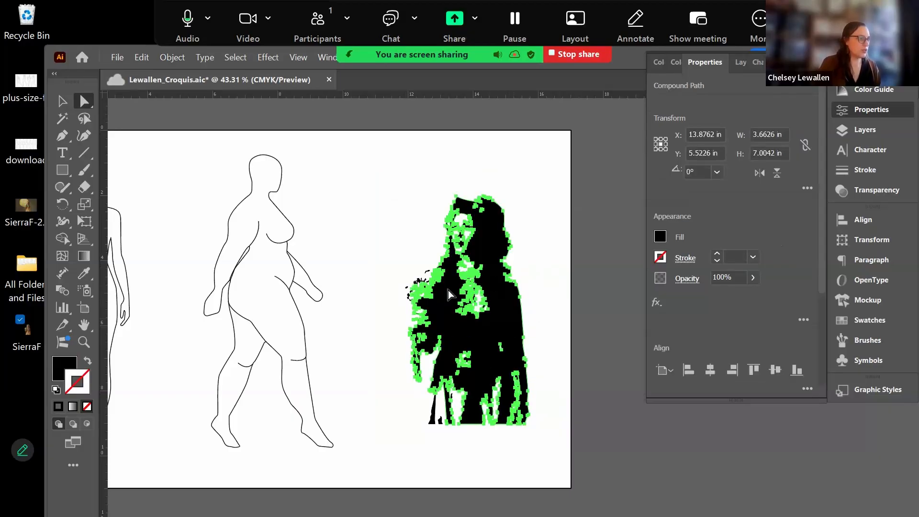
- Scale the traced figure to about 4 × 7.66 in and drag it left over the walking croquis
{"action": "left_click", "coordinate": [558, 231]}
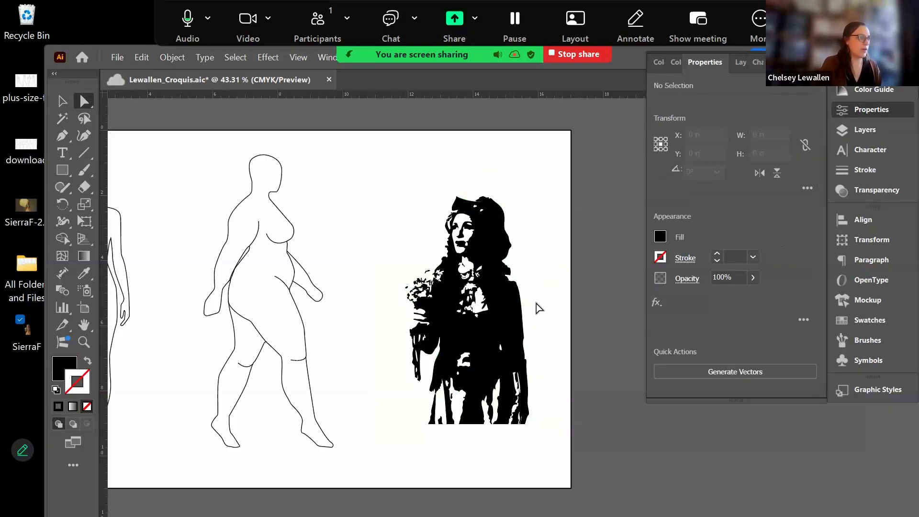
{"action": "mouse_move", "coordinate": [507, 309]}
{"action": "left_mouse_down"}
{"action": "mouse_move", "coordinate": [565, 292]}
{"action": "mouse_move", "coordinate": [625, 307]}
{"action": "mouse_move", "coordinate": [692, 301]}
{"action": "left_mouse_up"}
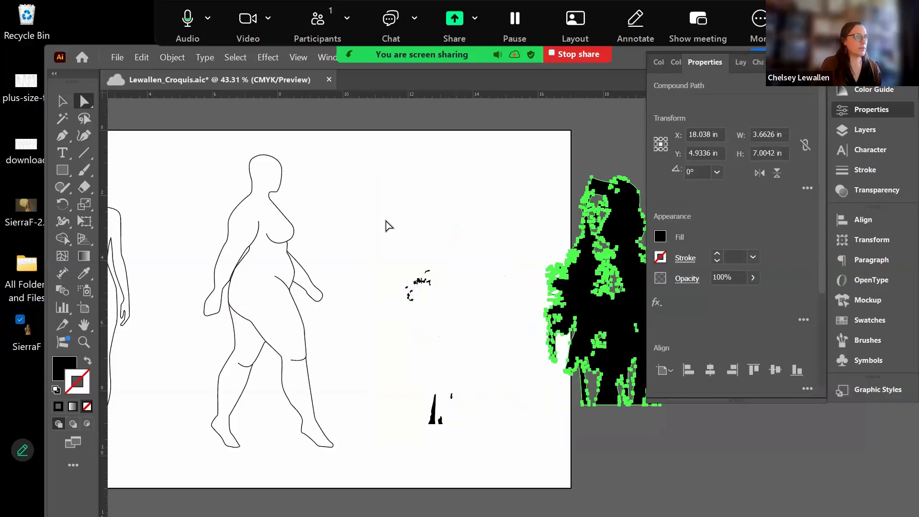
{"action": "mouse_move", "coordinate": [386, 225]}
{"action": "left_mouse_down"}
{"action": "mouse_move", "coordinate": [493, 450]}
{"action": "mouse_move", "coordinate": [508, 445]}
{"action": "left_mouse_up"}
{"action": "left_click", "coordinate": [462, 212]}
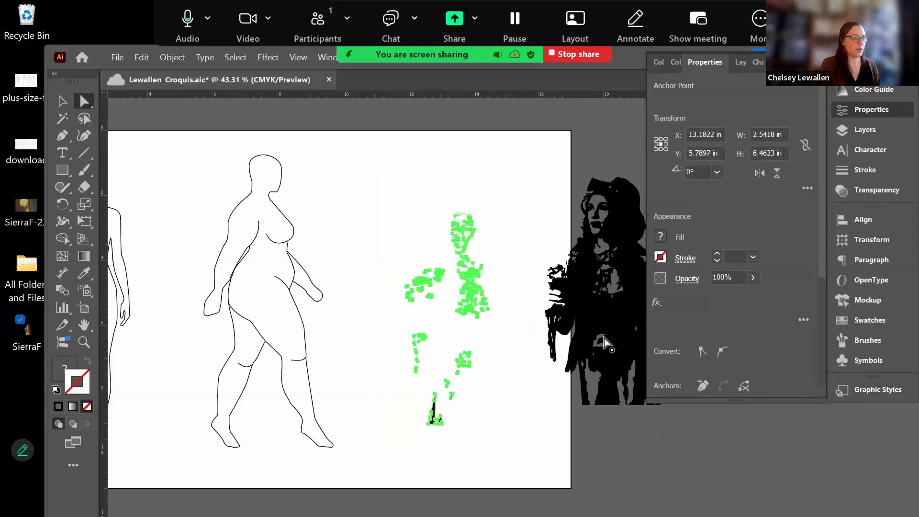
{"action": "mouse_move", "coordinate": [605, 291]}
{"action": "left_mouse_down"}
{"action": "mouse_move", "coordinate": [433, 300]}
{"action": "mouse_move", "coordinate": [447, 302]}
{"action": "left_mouse_up"}
{"action": "left_click", "coordinate": [548, 271]}
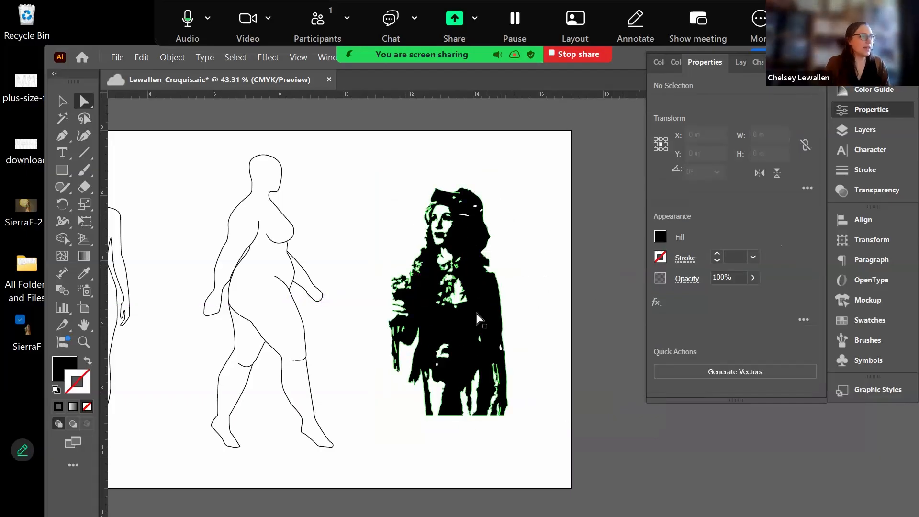
{"action": "mouse_move", "coordinate": [500, 388]}
{"action": "left_mouse_down"}
{"action": "mouse_move", "coordinate": [490, 368]}
{"action": "mouse_move", "coordinate": [497, 402]}
{"action": "mouse_move", "coordinate": [546, 480]}
{"action": "mouse_move", "coordinate": [570, 493]}
{"action": "mouse_move", "coordinate": [523, 418]}
{"action": "mouse_move", "coordinate": [509, 416]}
{"action": "left_mouse_up"}
{"action": "key", "text": "v"}
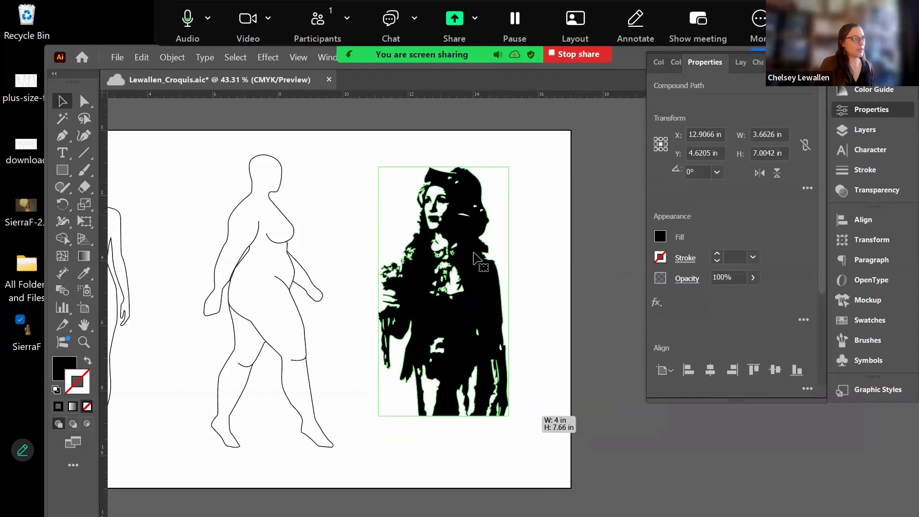
{"action": "left_click_drag", "start_coordinate": [403, 257], "coordinate": [293, 268]}
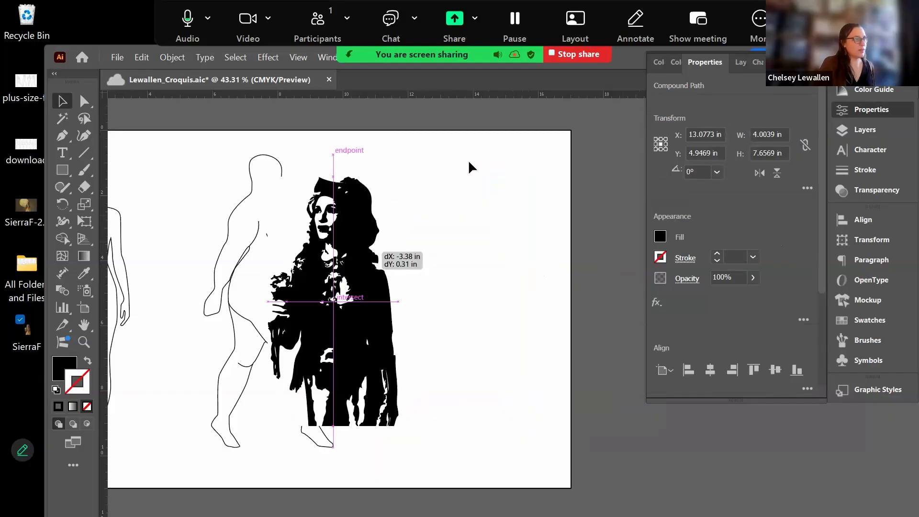
- Delete a stray trace fragment and move the silhouette right of the walking croquis
{"action": "mouse_move", "coordinate": [420, 148]}
{"action": "left_mouse_down"}
{"action": "mouse_move", "coordinate": [435, 180]}
{"action": "mouse_move", "coordinate": [511, 249]}
{"action": "mouse_move", "coordinate": [541, 251]}
{"action": "left_mouse_up"}
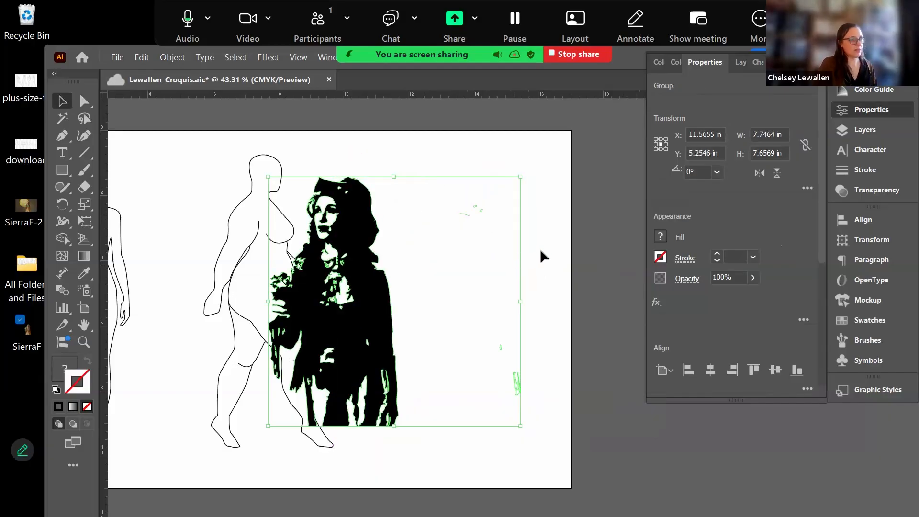
{"action": "left_click", "coordinate": [571, 235]}
{"action": "left_click_drag", "start_coordinate": [426, 152], "coordinate": [537, 284]}
{"action": "key", "text": "a"}
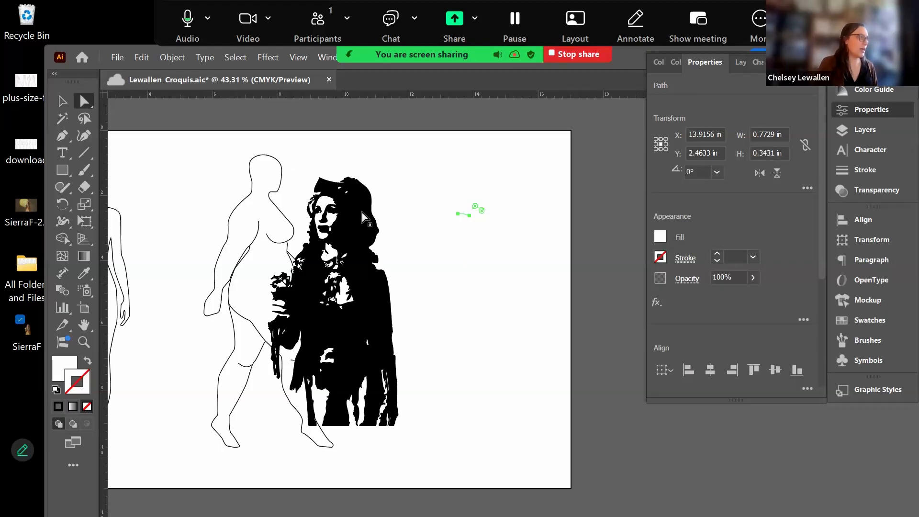
{"action": "key", "text": "Delete"}
{"action": "key", "text": "v"}
{"action": "left_click_drag", "start_coordinate": [345, 335], "coordinate": [467, 335]}
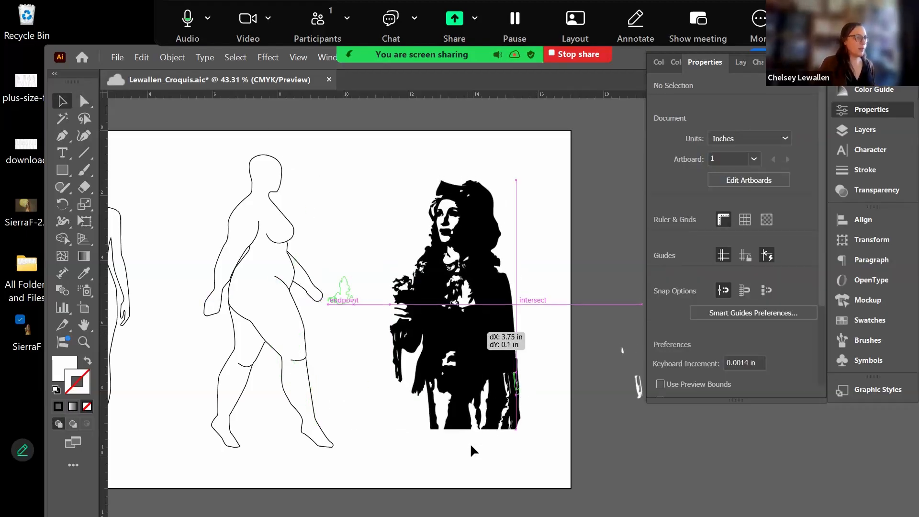
- Zoom out to the whole artboard and check remaining stray fragments around the figures
{"action": "key", "text": "ctrl+minus"}
{"action": "key", "text": "ctrl+minus"}
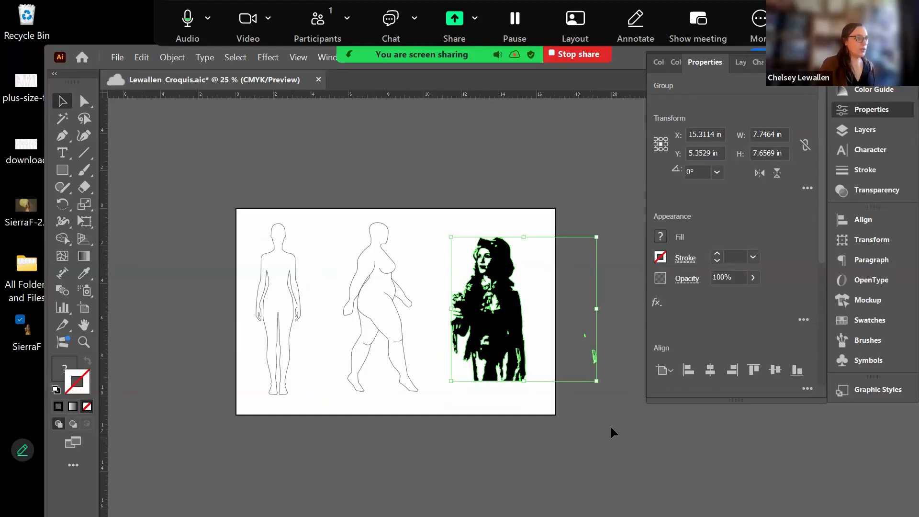
{"action": "left_click", "coordinate": [564, 297]}
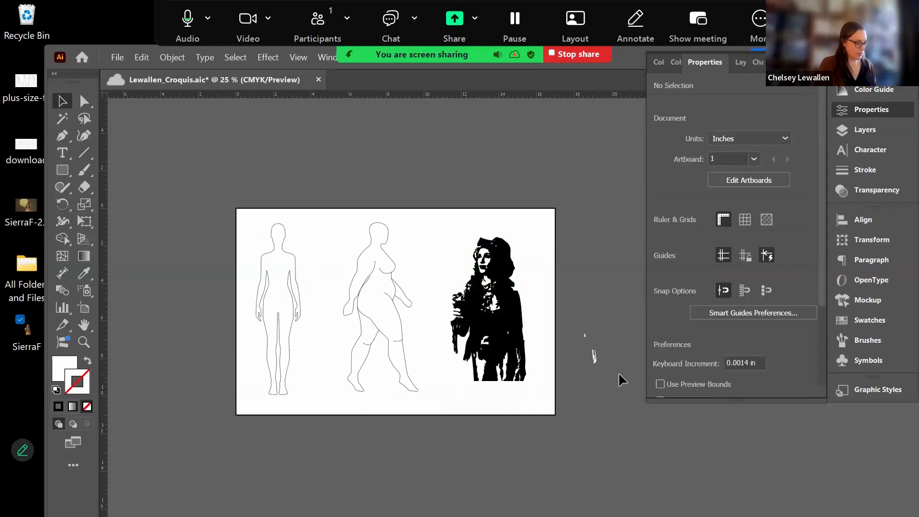
{"action": "key", "text": "a"}
{"action": "left_click_drag", "start_coordinate": [578, 315], "coordinate": [617, 386]}
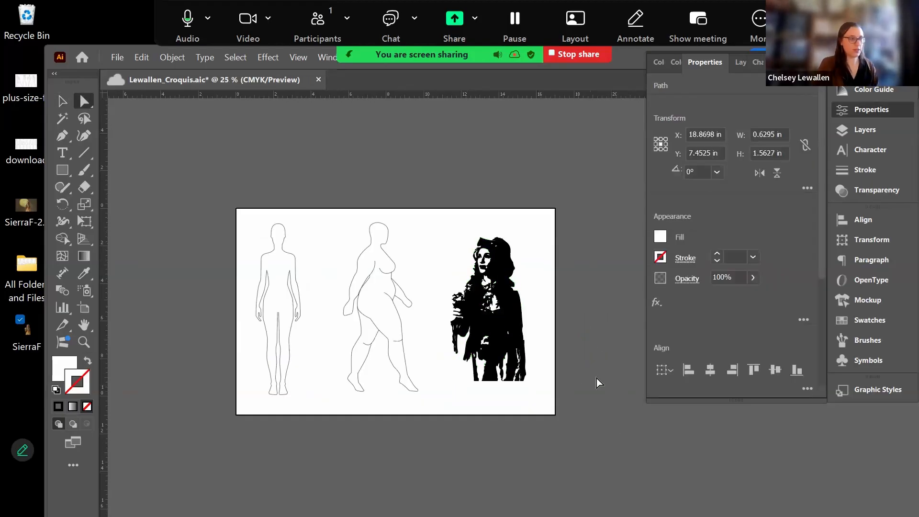
{"action": "left_click", "coordinate": [597, 379]}
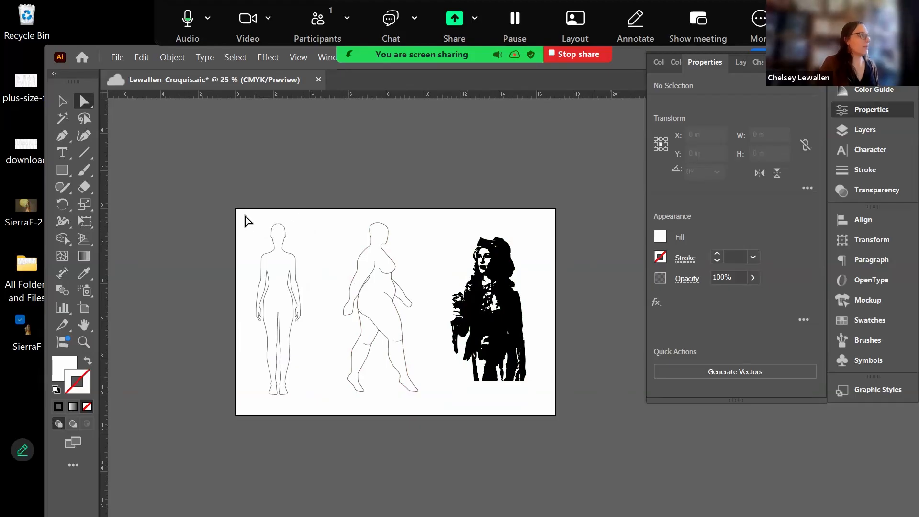
{"action": "left_click_drag", "start_coordinate": [245, 216], "coordinate": [313, 406]}
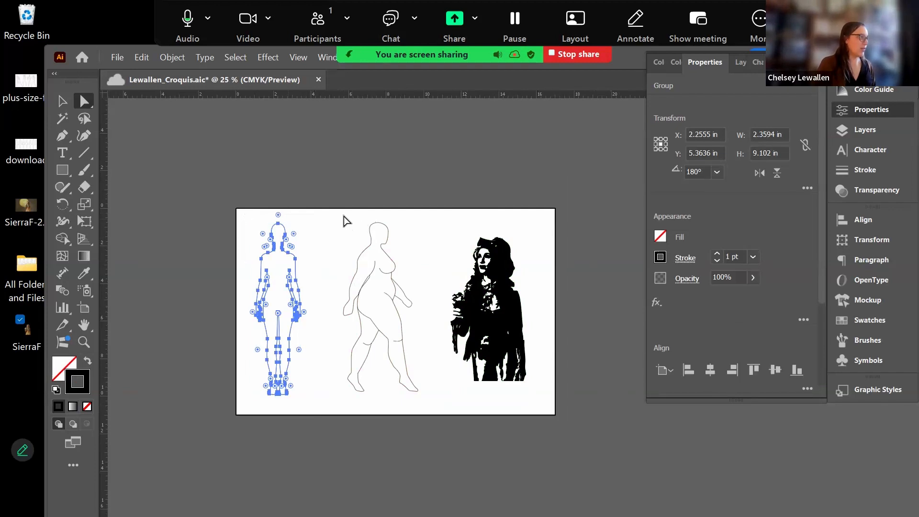
{"action": "left_click_drag", "start_coordinate": [339, 210], "coordinate": [422, 398]}
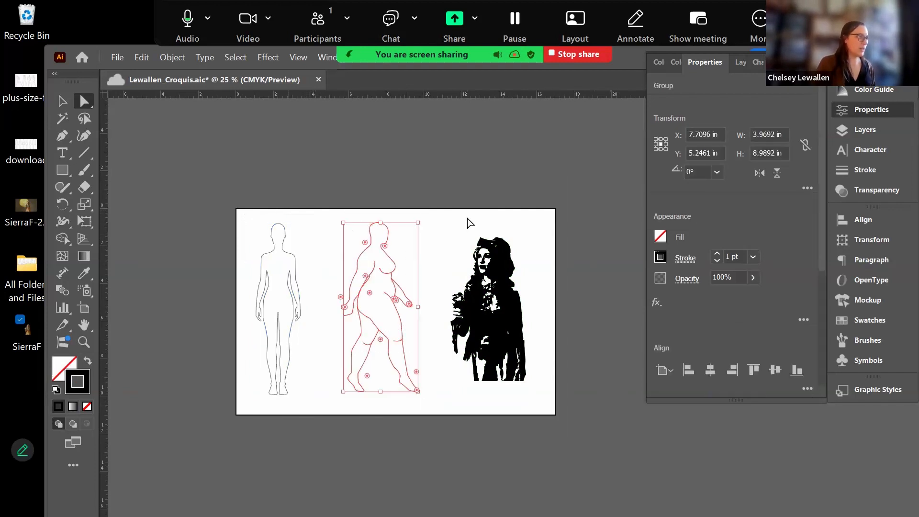
{"action": "left_click_drag", "start_coordinate": [431, 219], "coordinate": [552, 398]}
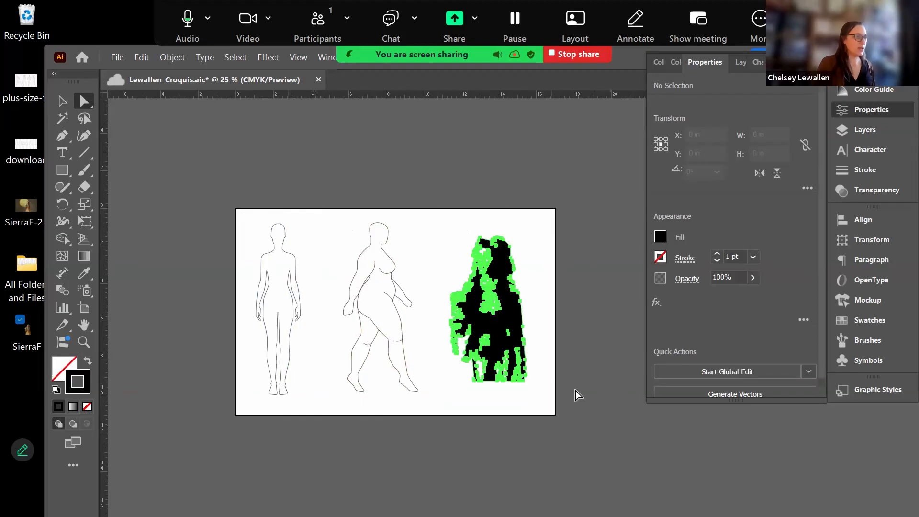
{"action": "left_click", "coordinate": [744, 63]}
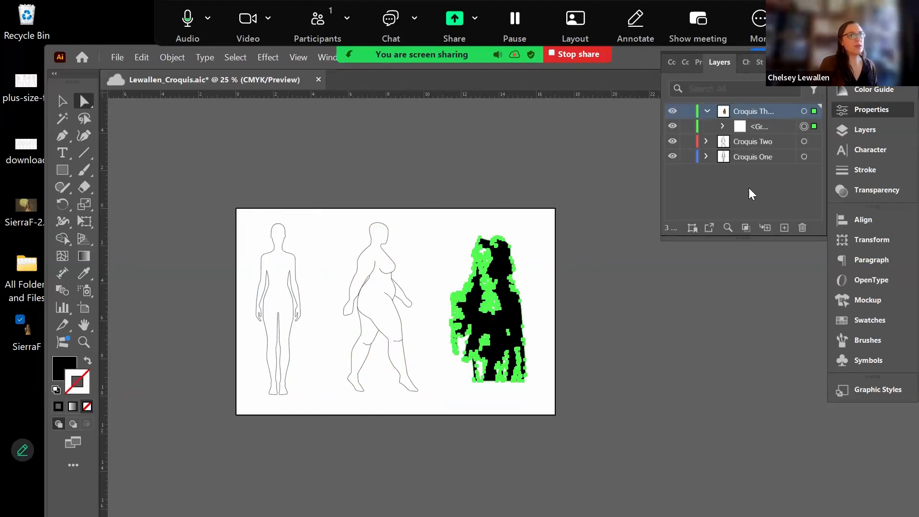
{"action": "left_click", "coordinate": [708, 109]}
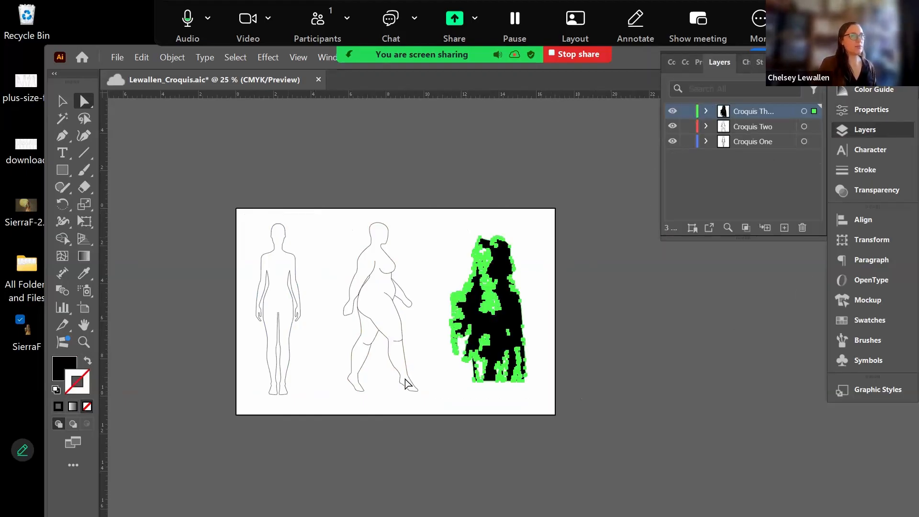
{"action": "left_click", "coordinate": [310, 225]}
{"action": "left_click_drag", "start_coordinate": [450, 223], "coordinate": [515, 386]}
{"action": "left_click_drag", "start_coordinate": [345, 219], "coordinate": [401, 389]}
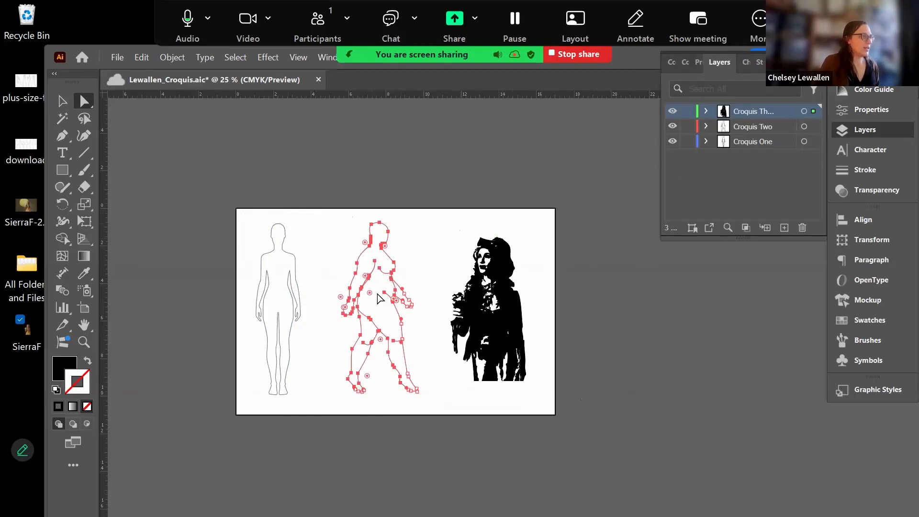
{"action": "left_click", "coordinate": [401, 301]}
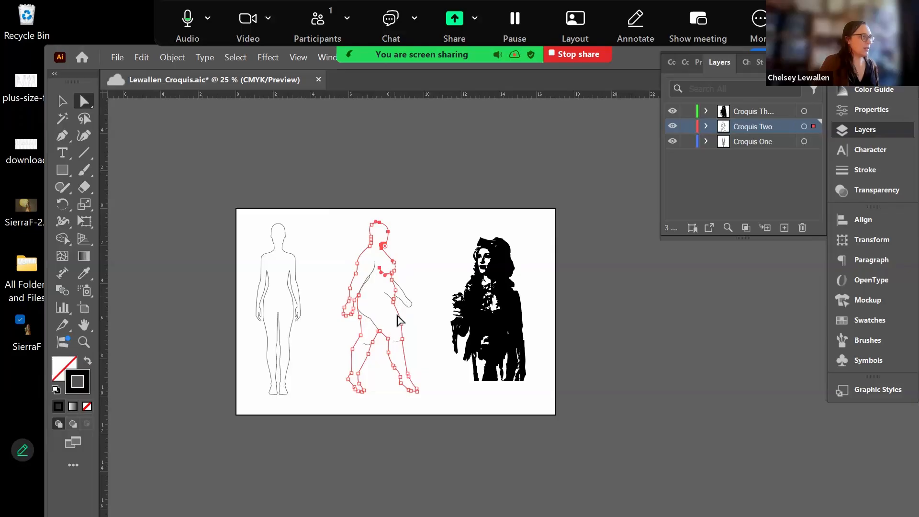
{"action": "key", "text": "c"}
{"action": "left_click", "coordinate": [392, 313]}
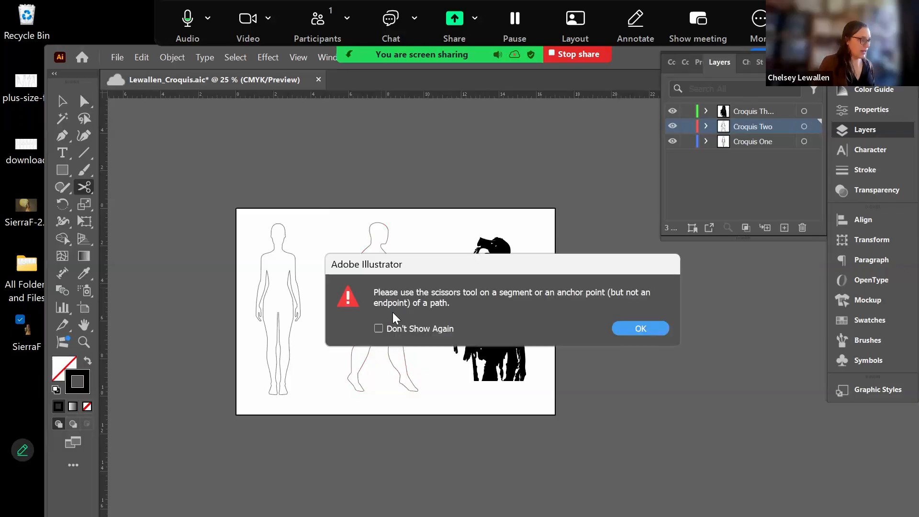
{"action": "left_click", "coordinate": [630, 329]}
{"action": "key", "text": "v"}
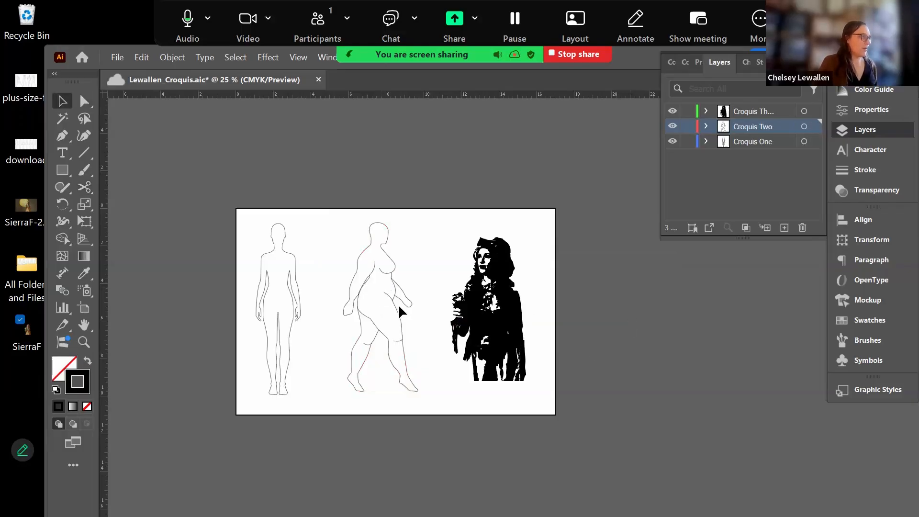
- Raise the walking croquis, lower the standing one, shift the silhouette right, then select all
{"action": "left_click_drag", "start_coordinate": [397, 304], "coordinate": [413, 244]}
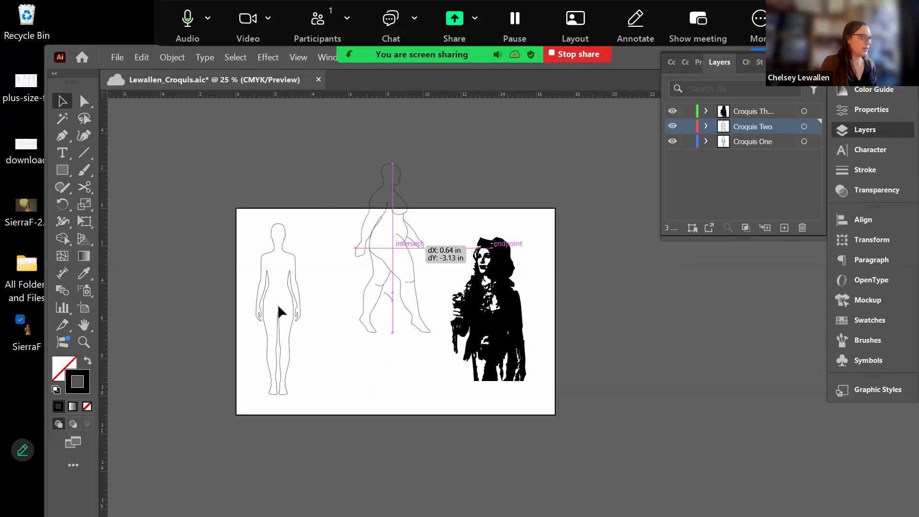
{"action": "left_click_drag", "start_coordinate": [299, 303], "coordinate": [311, 361]}
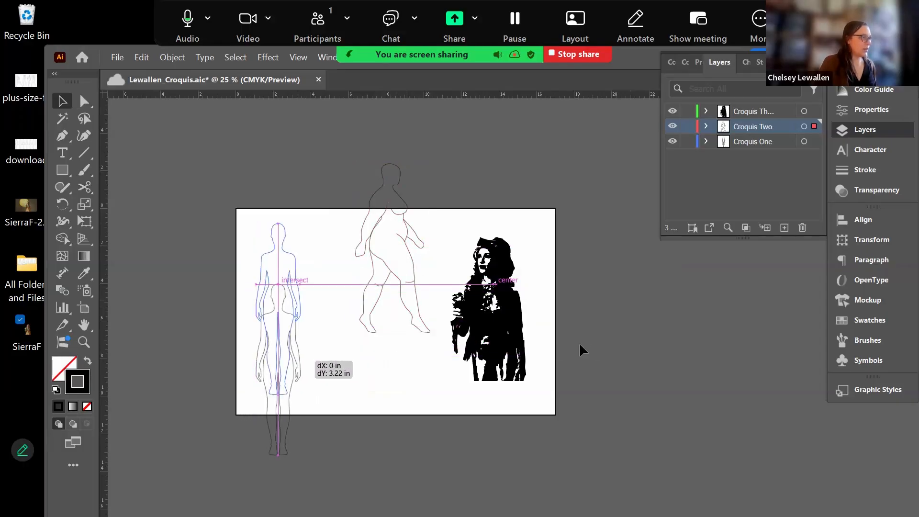
{"action": "left_click_drag", "start_coordinate": [510, 333], "coordinate": [534, 349]}
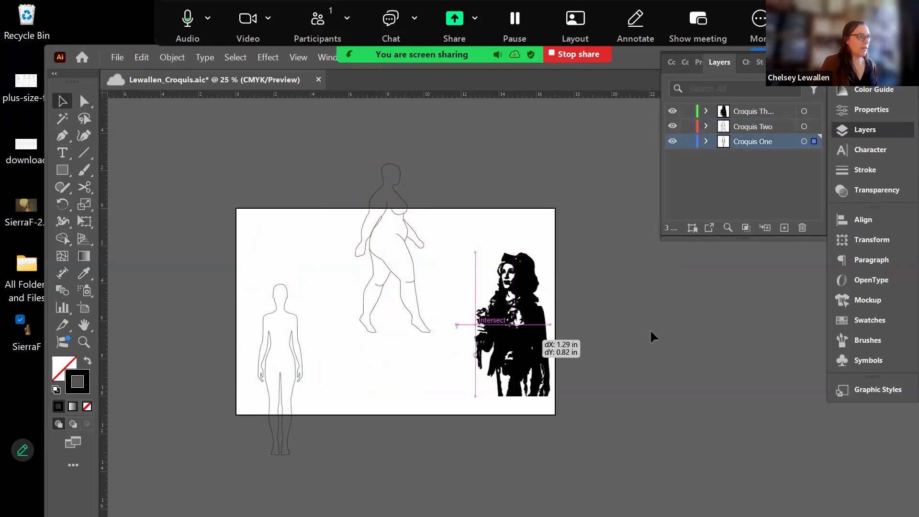
{"action": "left_click", "coordinate": [343, 187]}
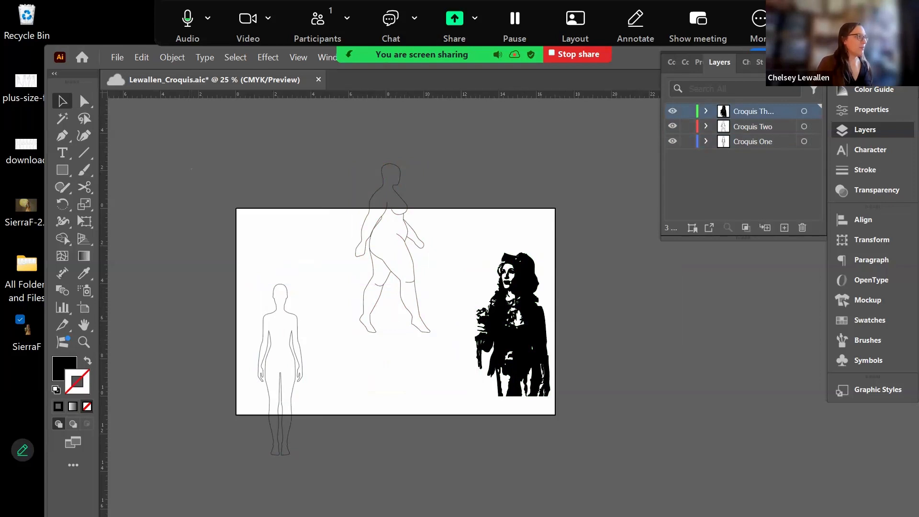
{"action": "key", "text": "ctrl+a"}
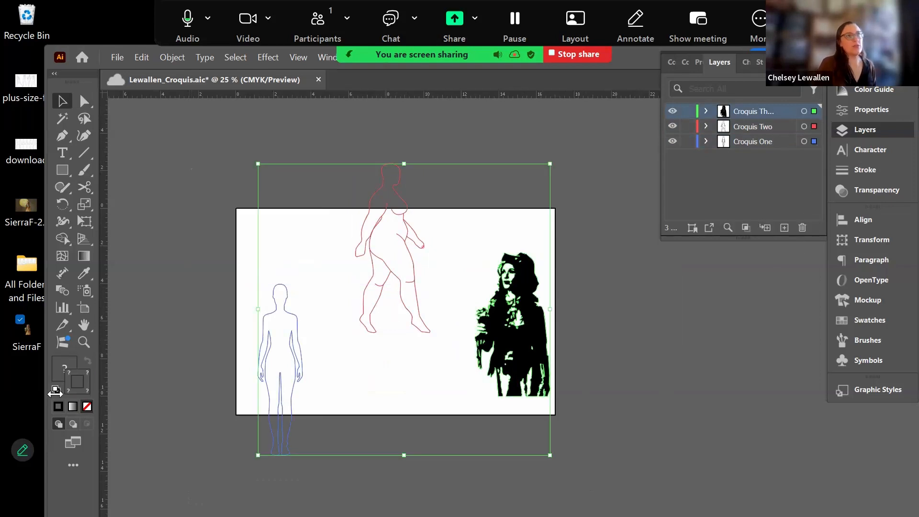
- Show Properties for all three selected figures and explore the Align section's extra options
{"action": "left_click", "coordinate": [698, 63]}
{"action": "scroll", "coordinate": [762, 304], "scroll_direction": "down", "scroll_amount": 5}
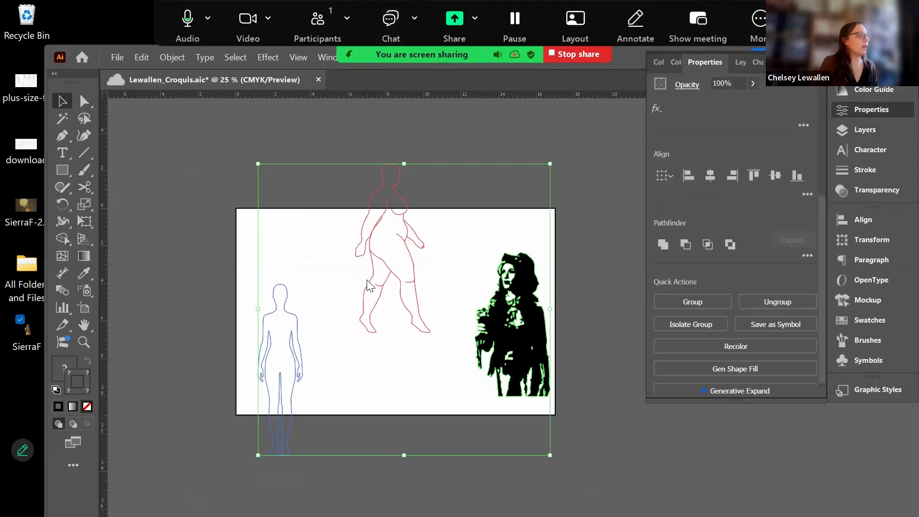
{"action": "left_click", "coordinate": [631, 202]}
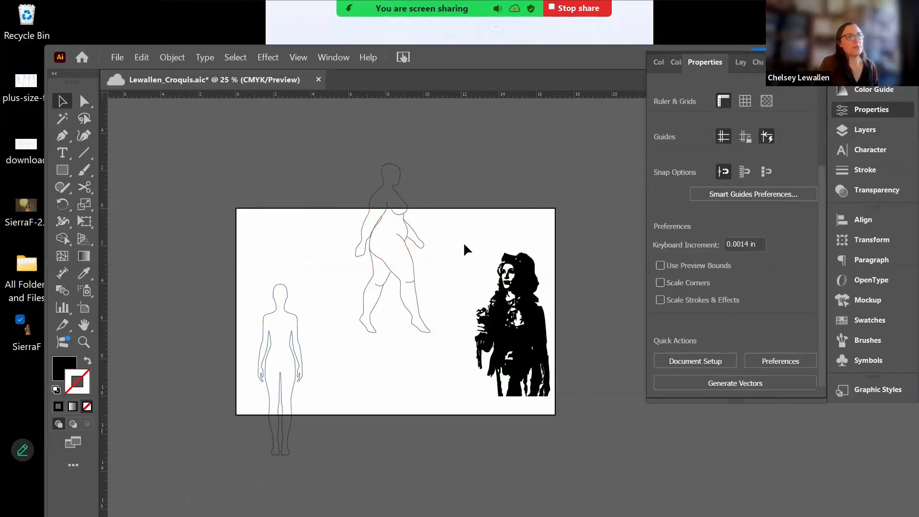
{"action": "key", "text": "ctrl+a"}
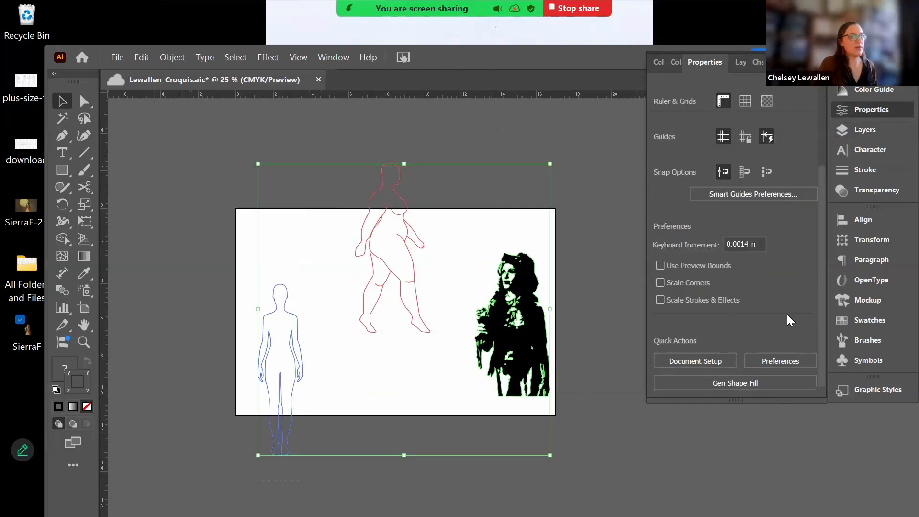
{"action": "scroll", "coordinate": [766, 311], "scroll_direction": "down", "scroll_amount": 5}
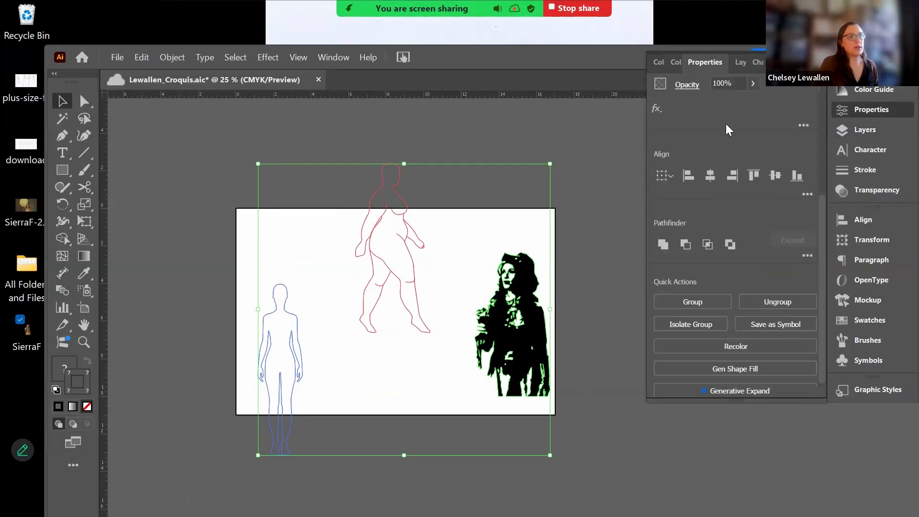
{"action": "left_click", "coordinate": [808, 194]}
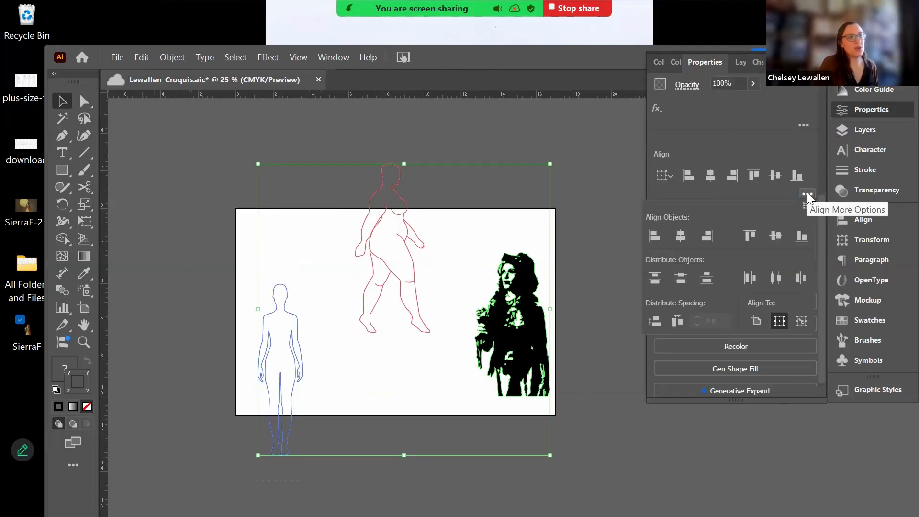
{"action": "left_click", "coordinate": [807, 193]}
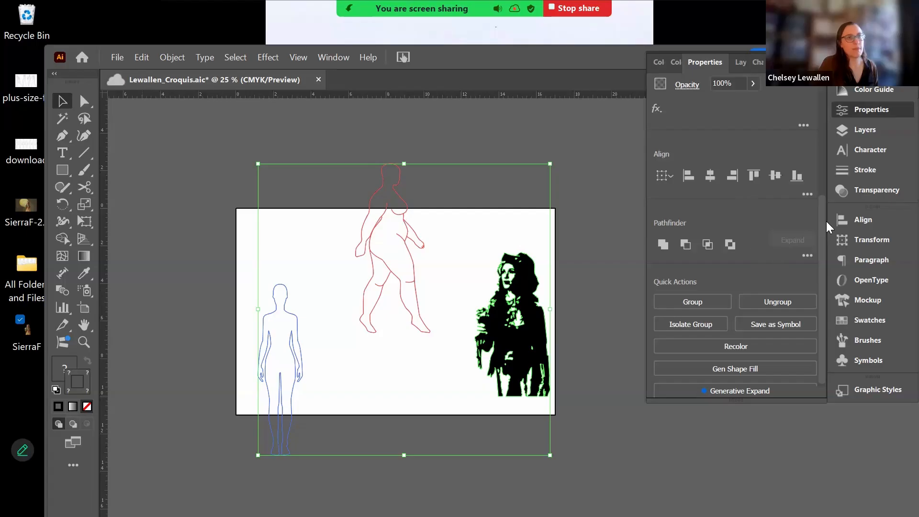
{"action": "scroll", "coordinate": [822, 195], "scroll_direction": "up", "scroll_amount": 1}
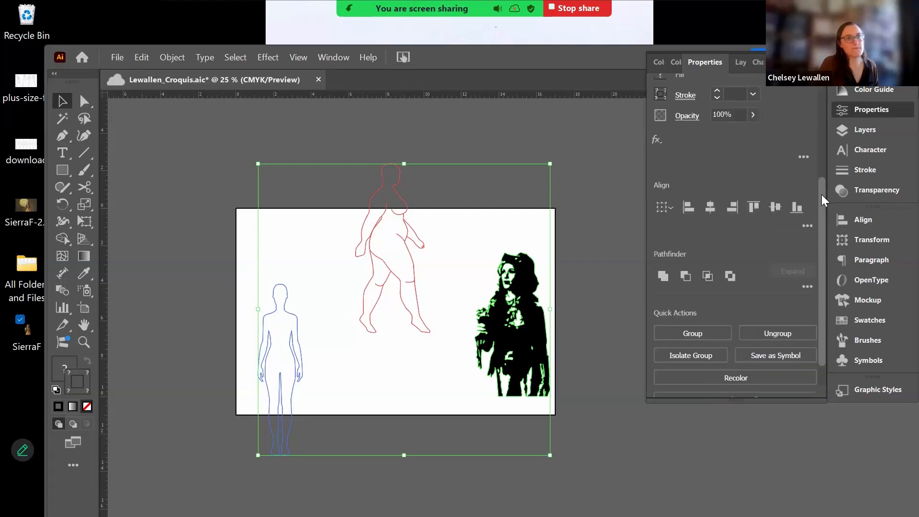
{"action": "left_click", "coordinate": [807, 225]}
{"action": "left_click", "coordinate": [808, 237]}
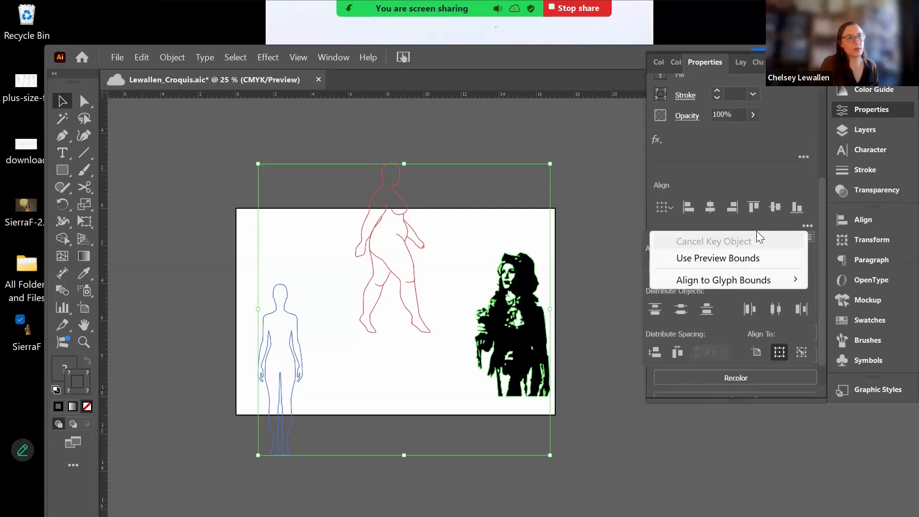
{"action": "left_click", "coordinate": [662, 184]}
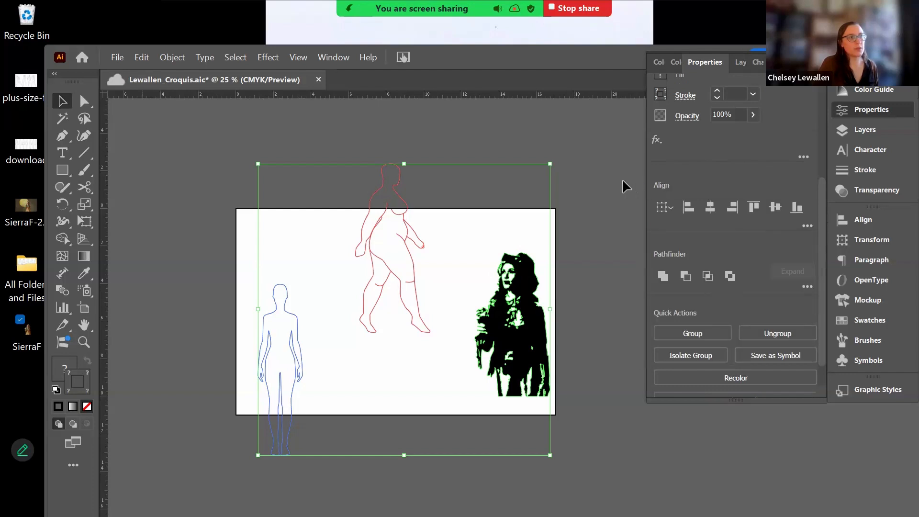
{"action": "left_click", "coordinate": [334, 56]}
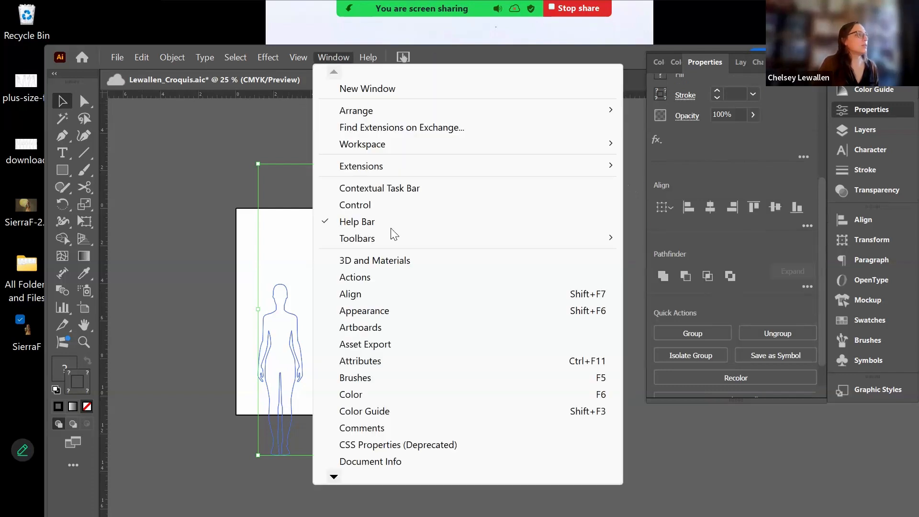
- Float the full Align panel and bottom-align all three figures on the artboard
{"action": "left_click", "coordinate": [397, 294]}
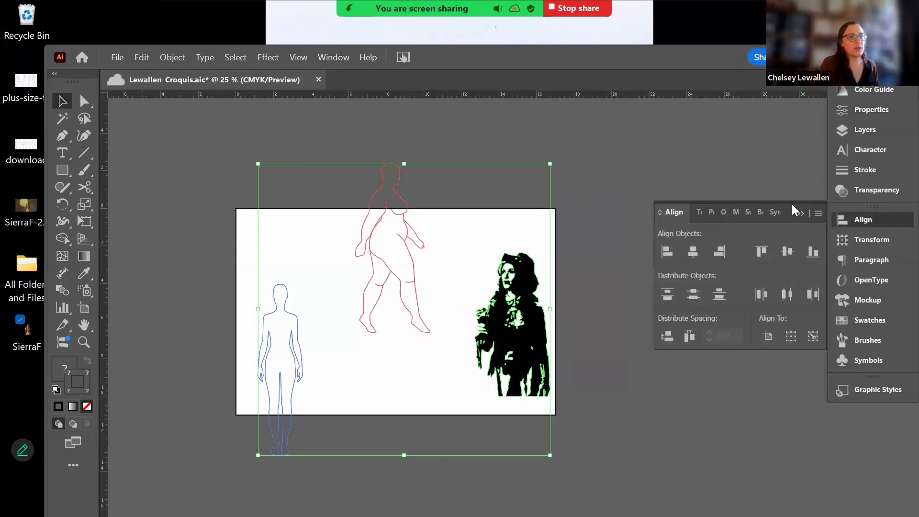
{"action": "left_click_drag", "start_coordinate": [790, 212], "coordinate": [768, 150]}
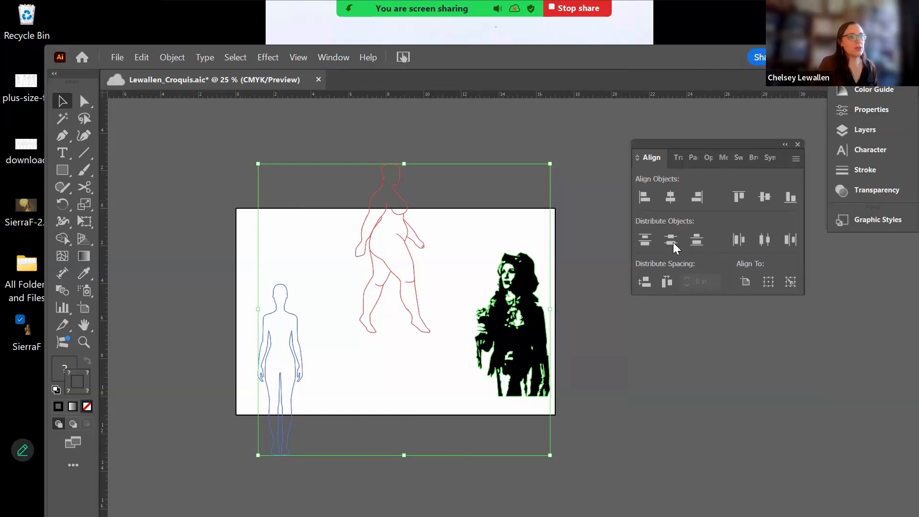
{"action": "left_click", "coordinate": [769, 241]}
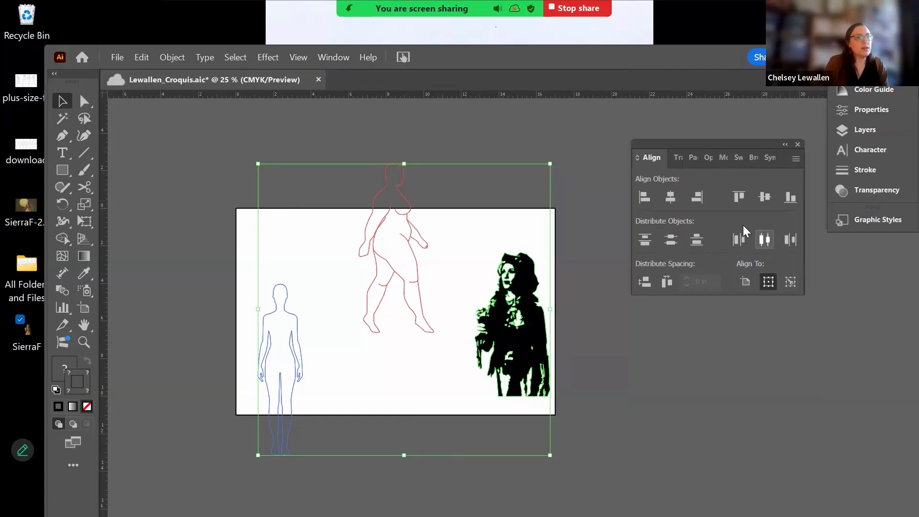
{"action": "left_click", "coordinate": [702, 243]}
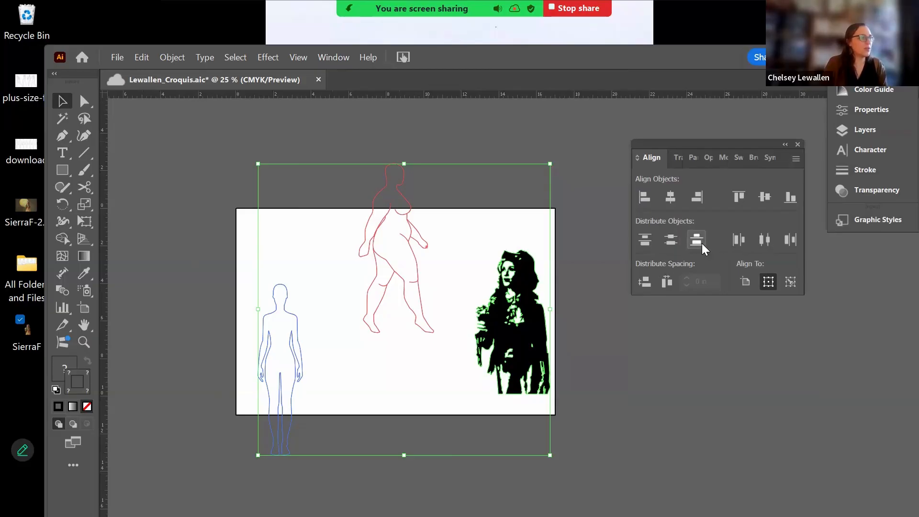
{"action": "left_click", "coordinate": [641, 244]}
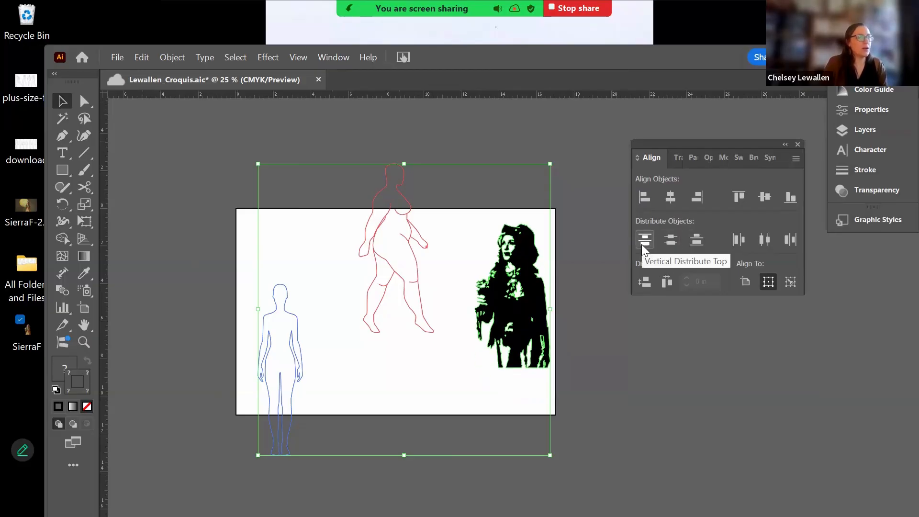
{"action": "left_click", "coordinate": [795, 195]}
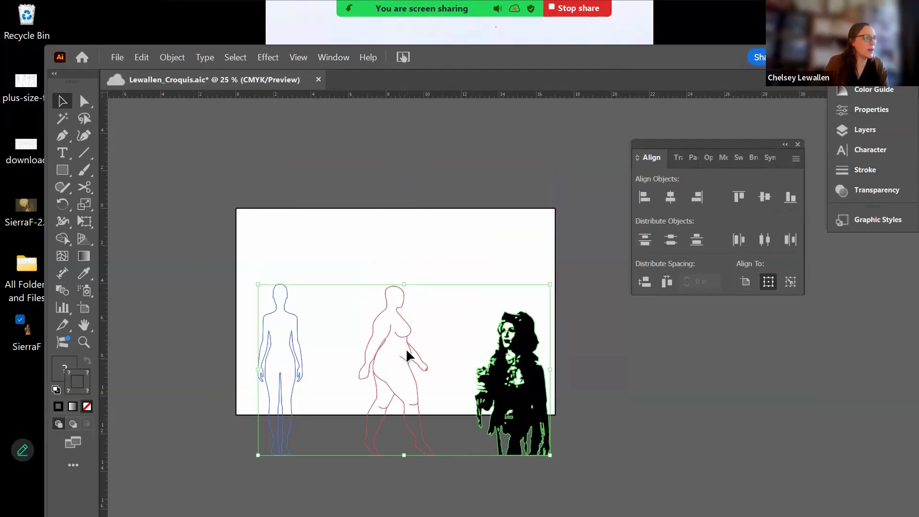
{"action": "left_click_drag", "start_coordinate": [406, 354], "coordinate": [399, 297]}
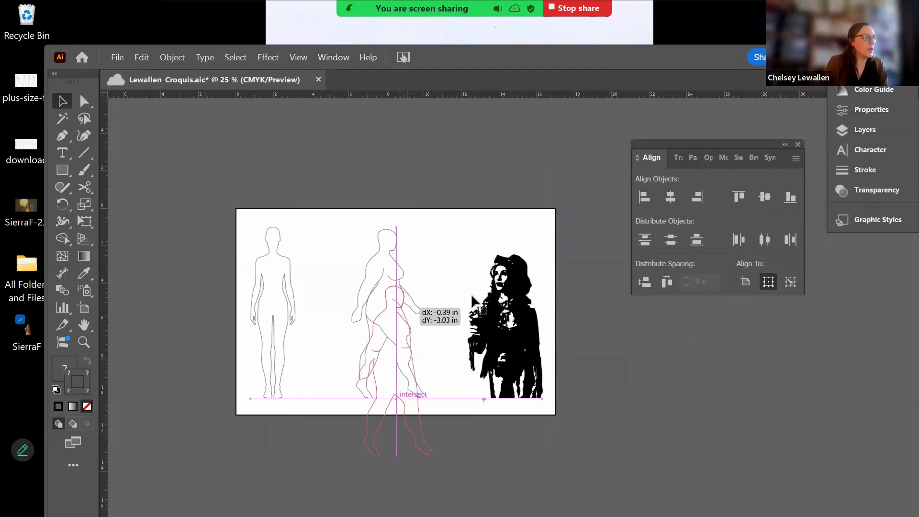
{"action": "left_click", "coordinate": [670, 196]}
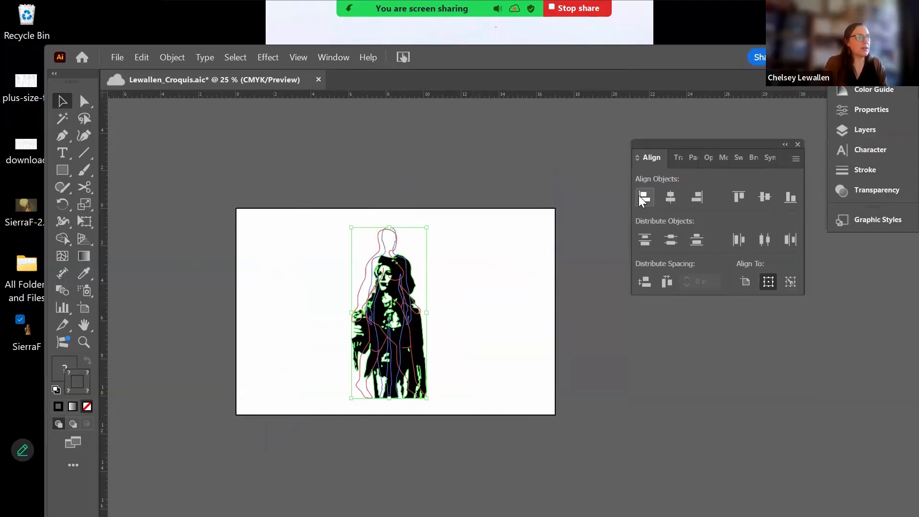
{"action": "key", "text": "ctrl+z"}
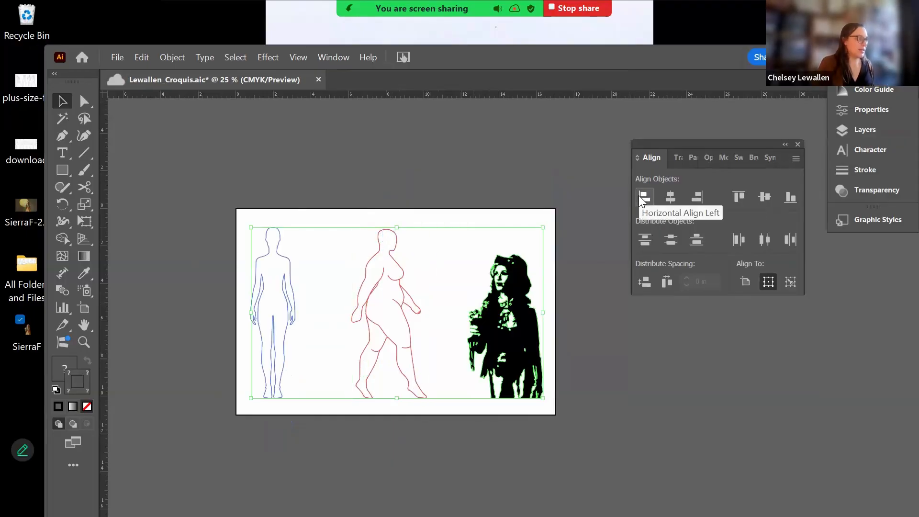
{"action": "left_click", "coordinate": [671, 242]}
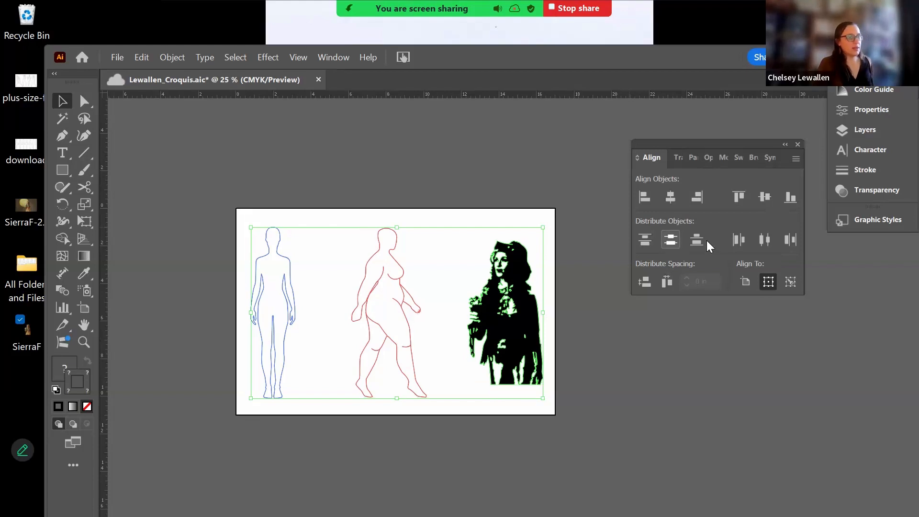
{"action": "left_click", "coordinate": [791, 197]}
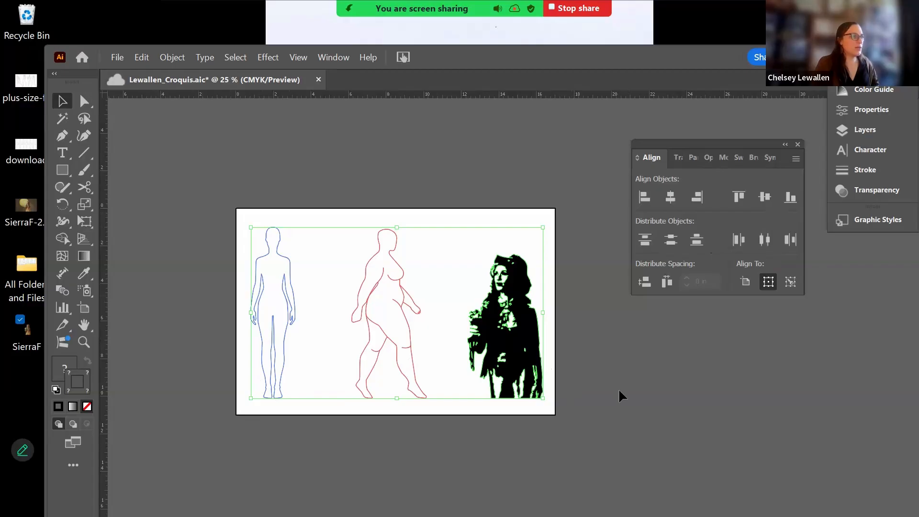
- Move the red walking croquis left, then distribute all three by horizontal centres
{"action": "left_click", "coordinate": [350, 217]}
{"action": "left_click", "coordinate": [415, 328]}
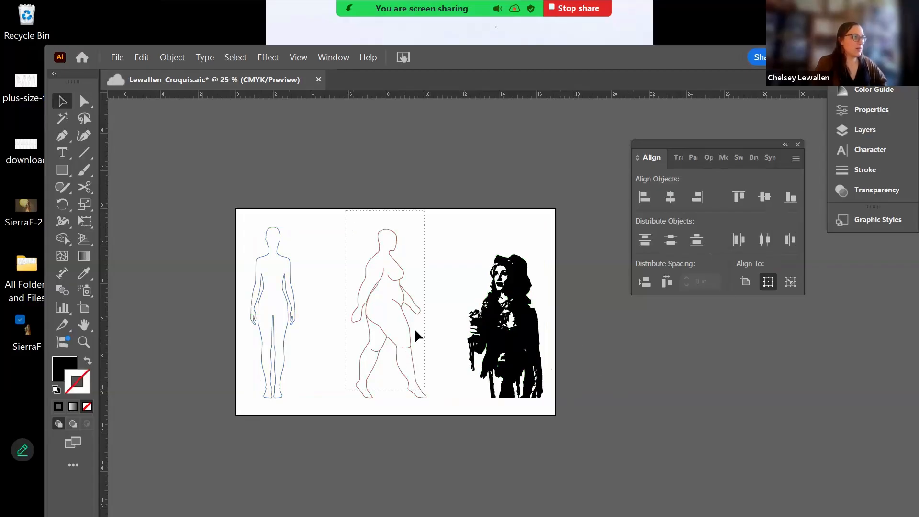
{"action": "left_click_drag", "start_coordinate": [405, 318], "coordinate": [347, 312]}
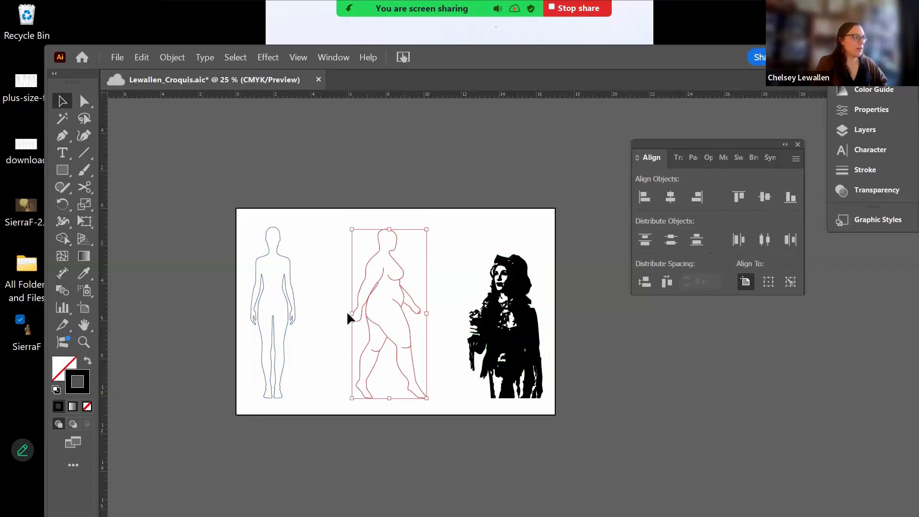
{"action": "left_click", "coordinate": [229, 194]}
{"action": "key", "text": "ctrl+a"}
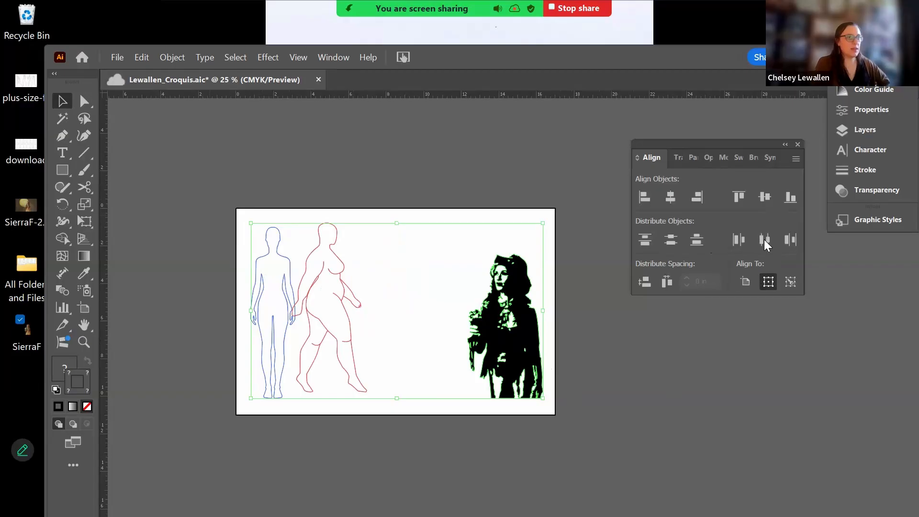
{"action": "left_click", "coordinate": [764, 240]}
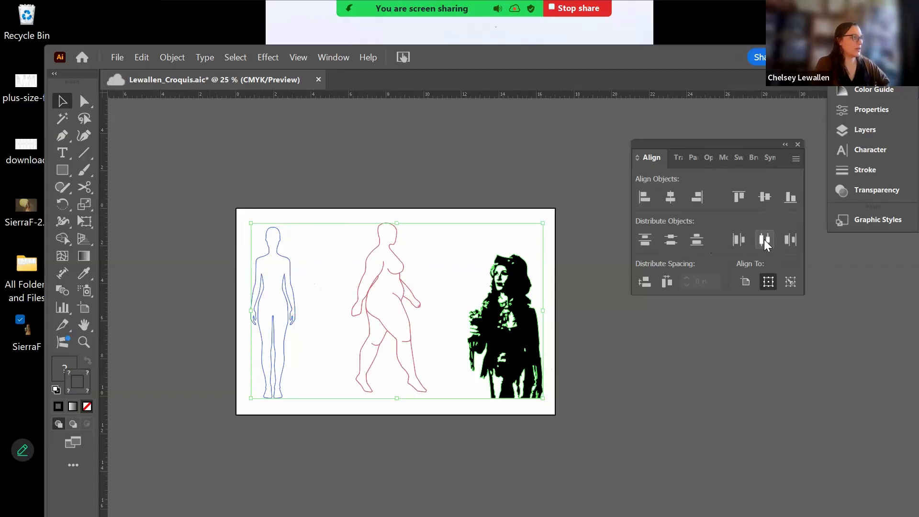
{"action": "left_click", "coordinate": [605, 354]}
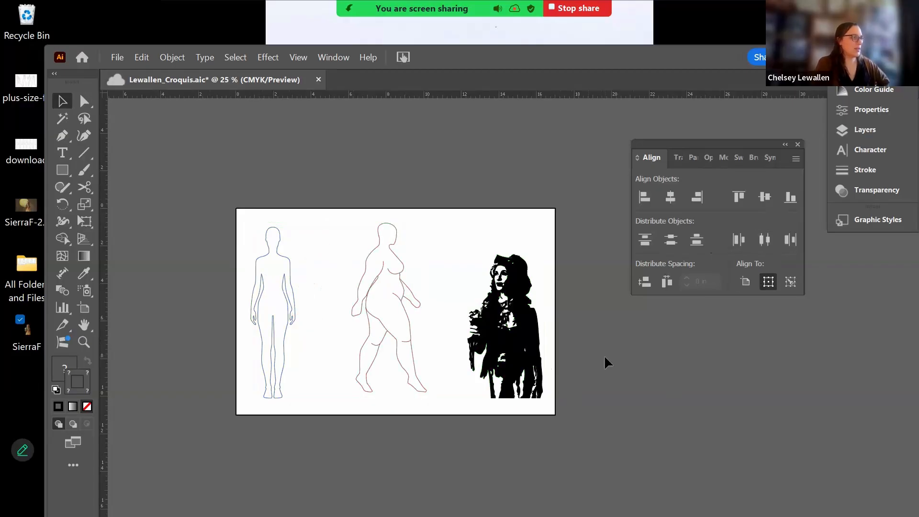
- Save the lineup locally on the Desktop as Lewallen_Croquis.ai with Illustrator 2020 compatibility
{"action": "left_click", "coordinate": [120, 59]}
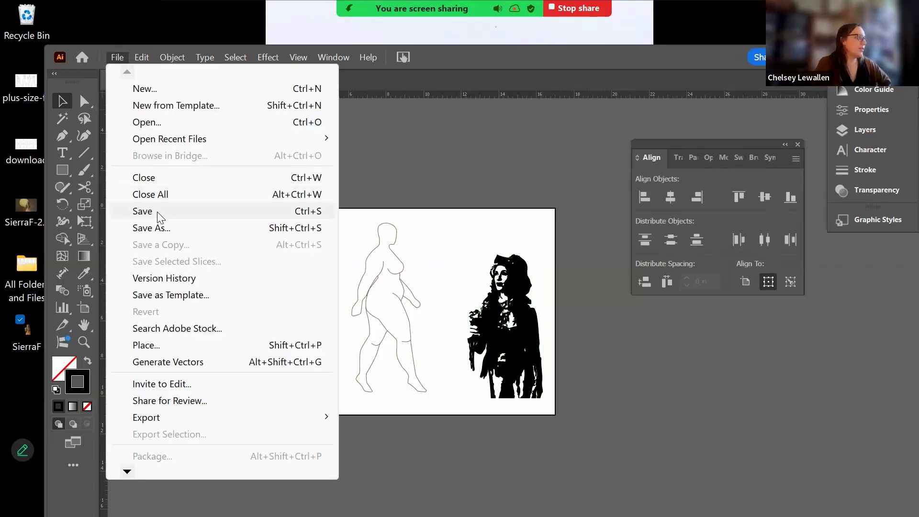
{"action": "left_click", "coordinate": [157, 211]}
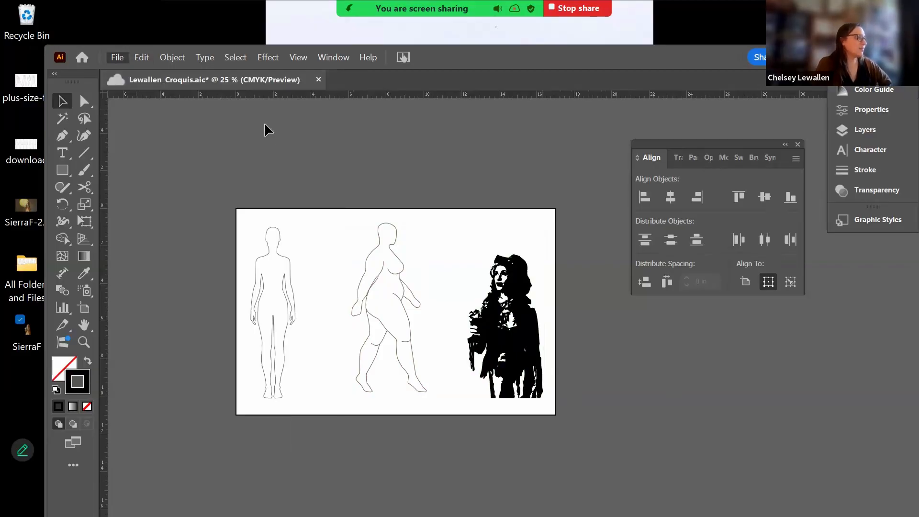
{"action": "left_click", "coordinate": [120, 58]}
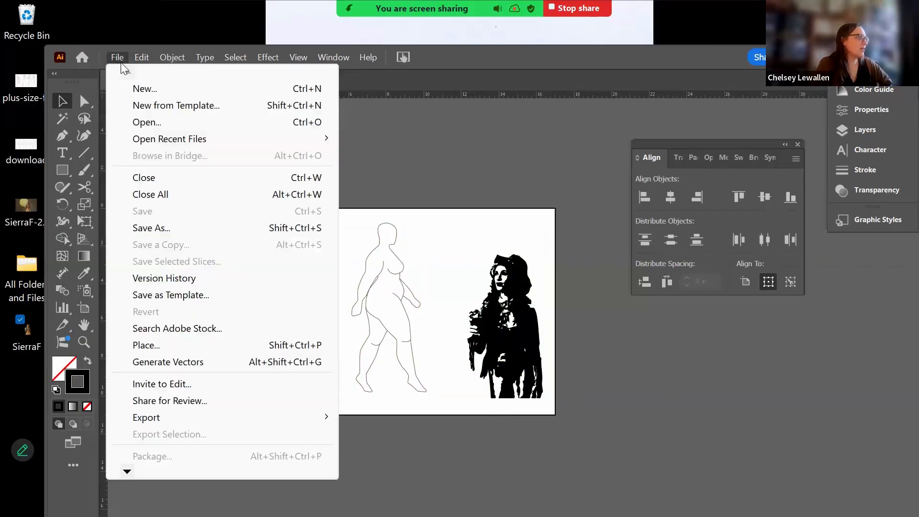
{"action": "left_click", "coordinate": [175, 227]}
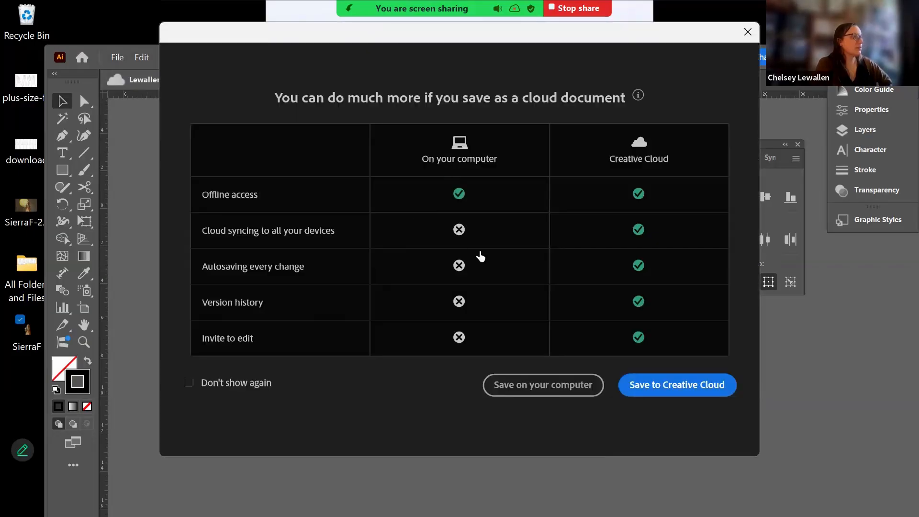
{"action": "left_click", "coordinate": [575, 393]}
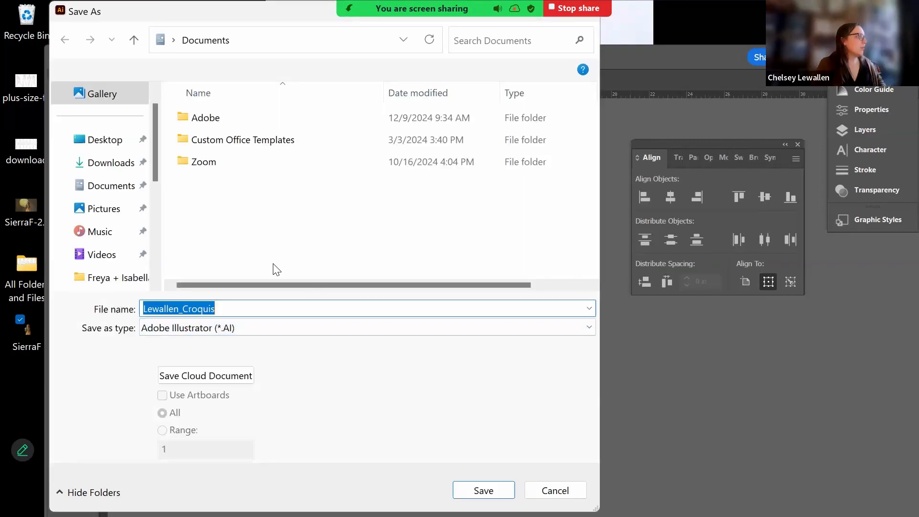
{"action": "left_click", "coordinate": [102, 149]}
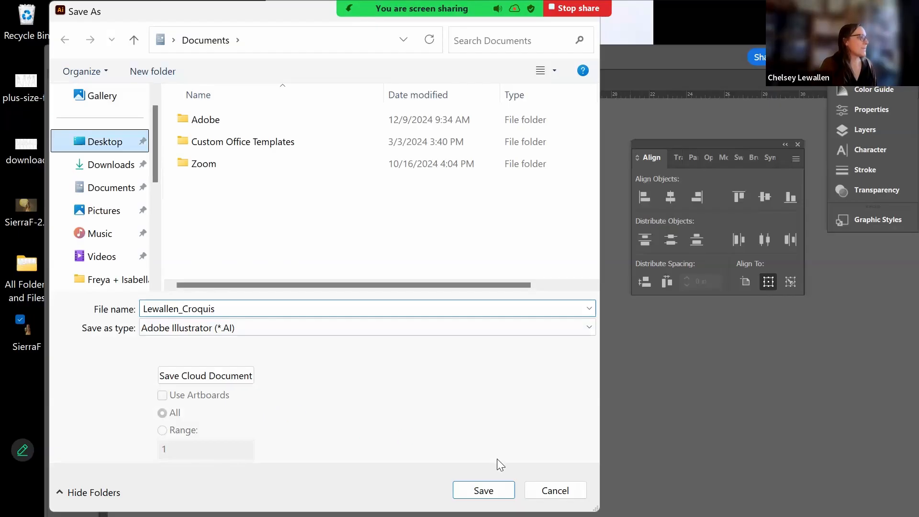
{"action": "key", "text": "Return"}
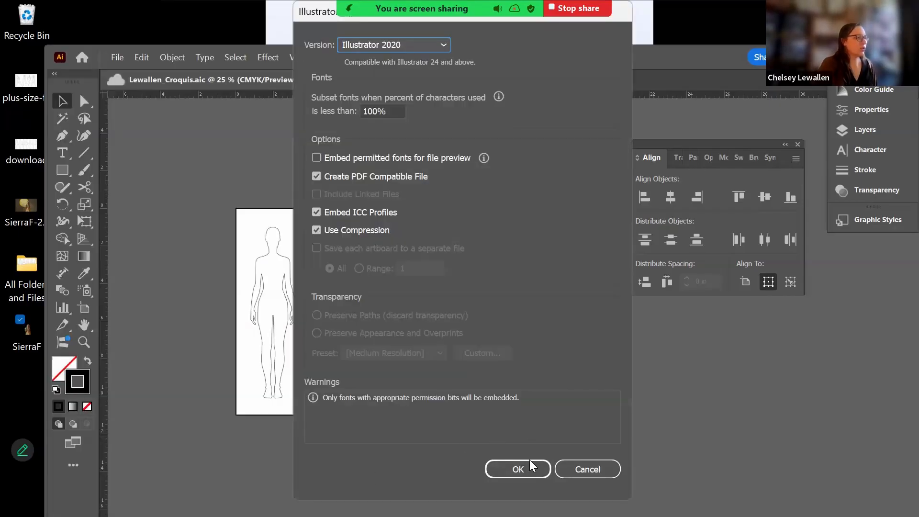
{"action": "left_click", "coordinate": [531, 468]}
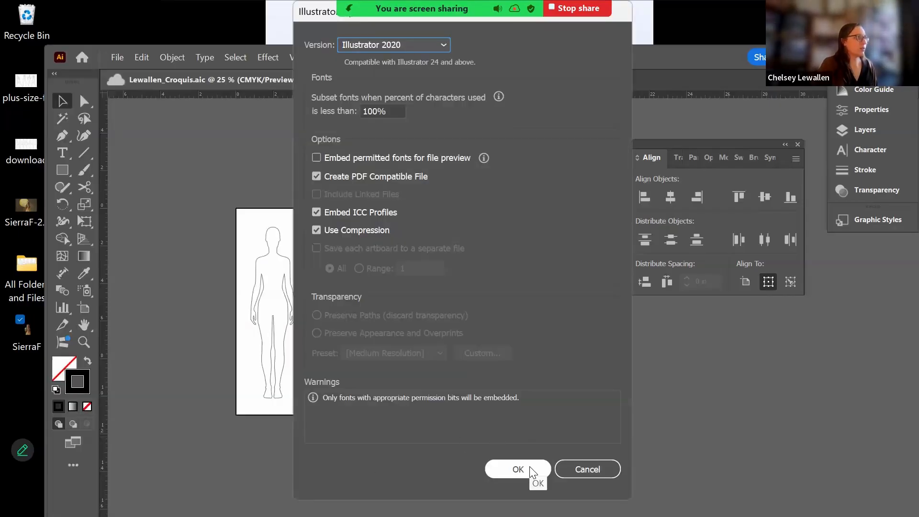
{"action": "left_click", "coordinate": [530, 467]}
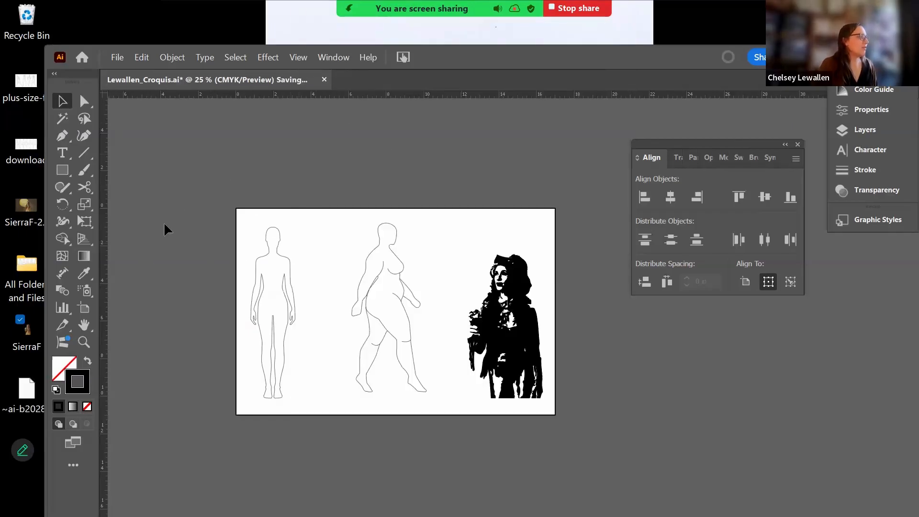
- Export the artboard in JPEG format as Lewallen_Croquis
{"action": "left_click", "coordinate": [117, 57]}
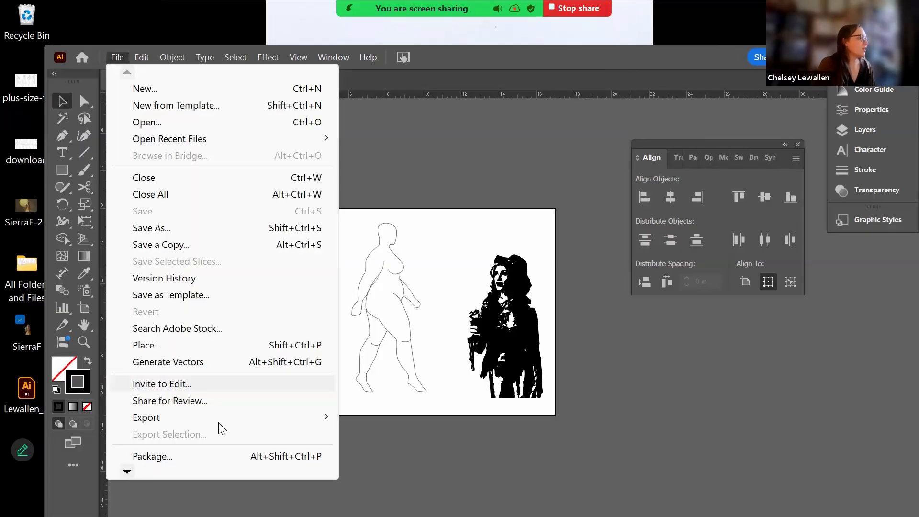
{"action": "mouse_move", "coordinate": [220, 418]}
{"action": "left_click", "coordinate": [391, 436]}
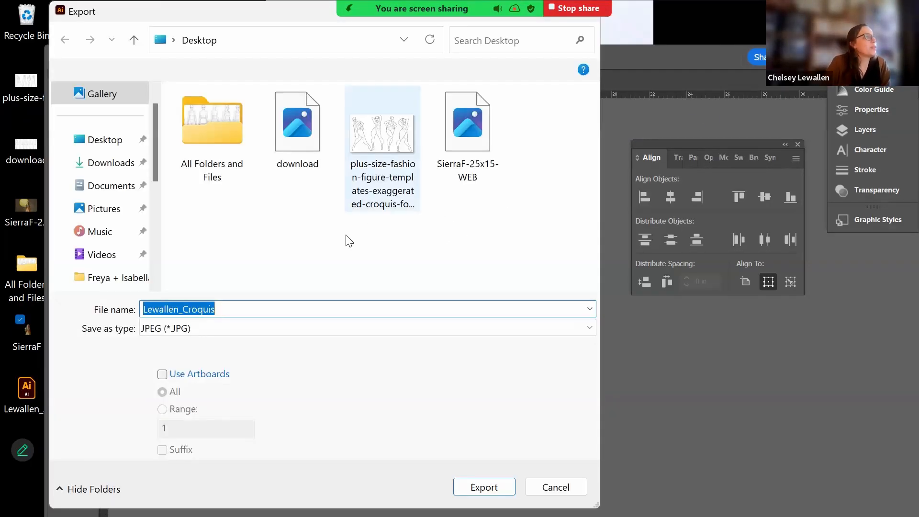
{"action": "left_click", "coordinate": [356, 333]}
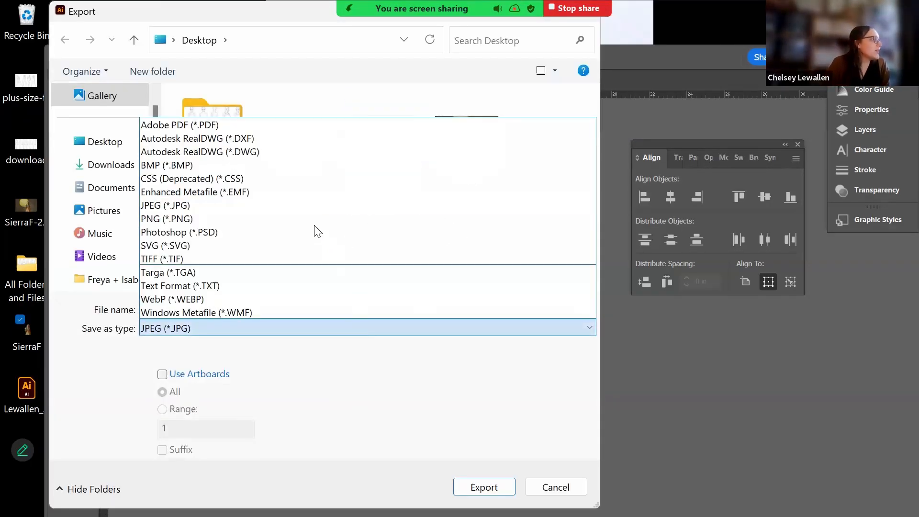
{"action": "left_click", "coordinate": [484, 487]}
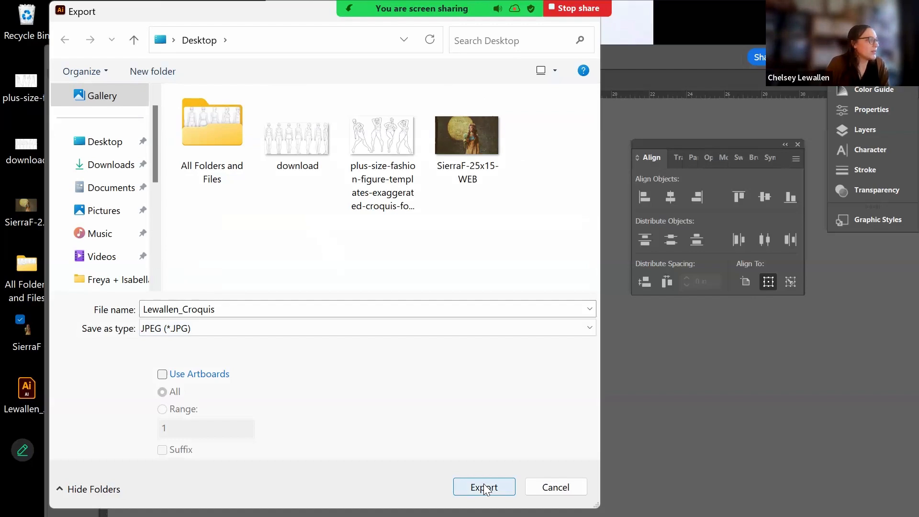
{"action": "left_click", "coordinate": [484, 487]}
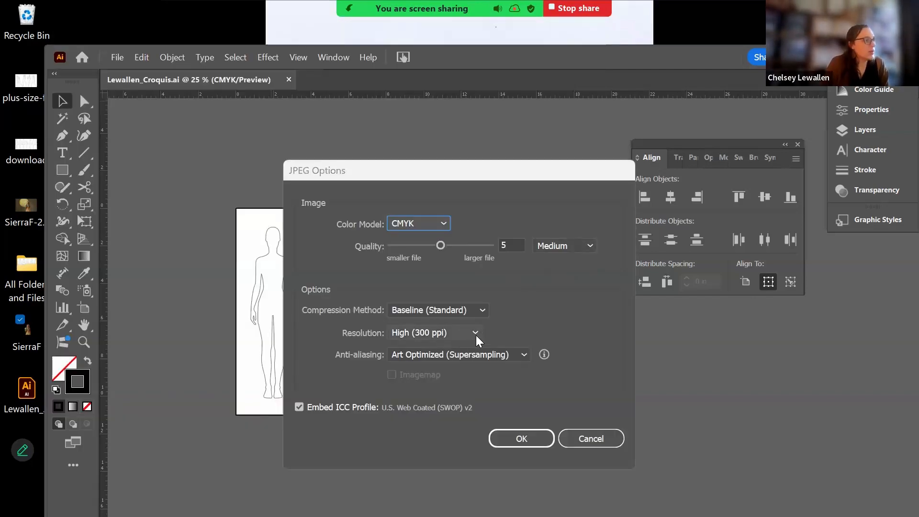
- Set the JPEG options to 300 ppi resolution and High quality, and confirm the export
{"action": "left_click", "coordinate": [475, 333]}
{"action": "left_click", "coordinate": [455, 432]}
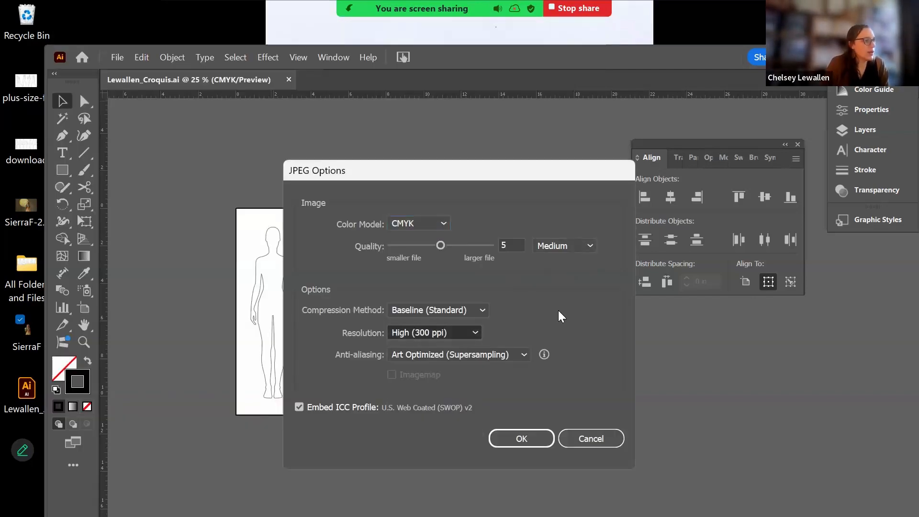
{"action": "left_click", "coordinate": [586, 247]}
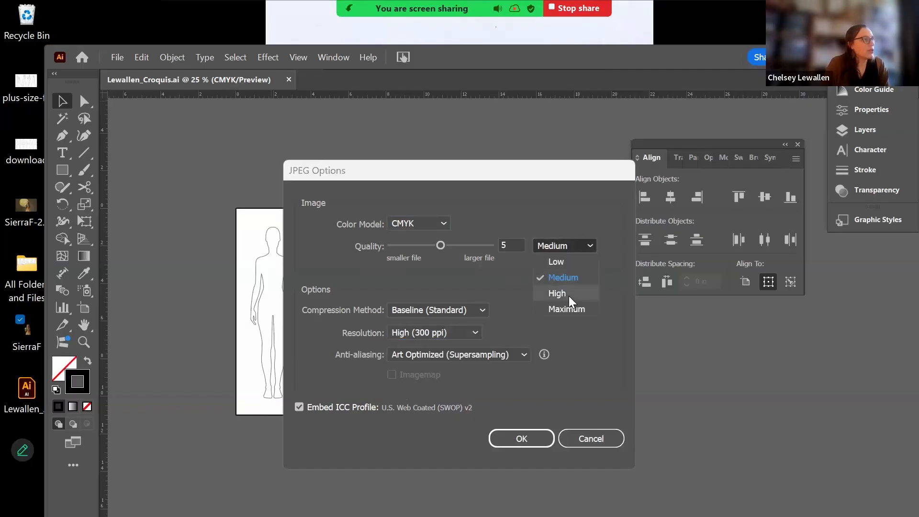
{"action": "left_click", "coordinate": [570, 288]}
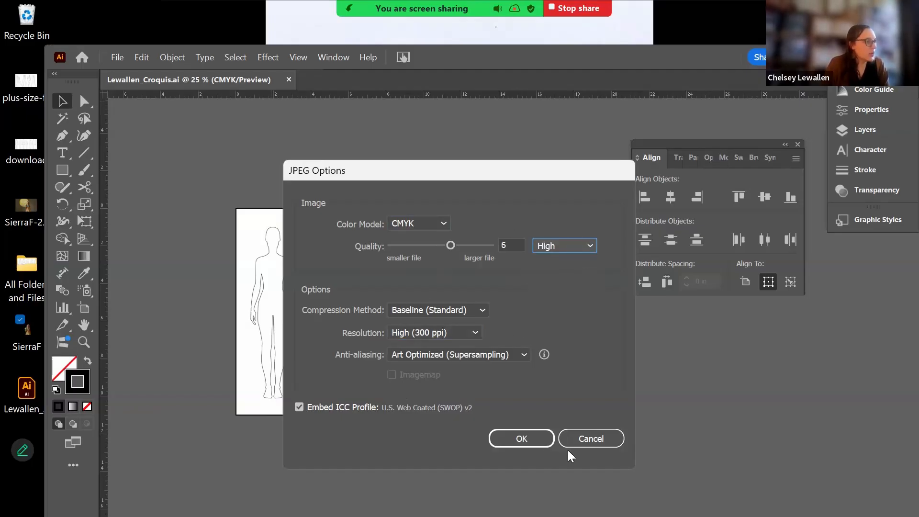
{"action": "left_click", "coordinate": [523, 437]}
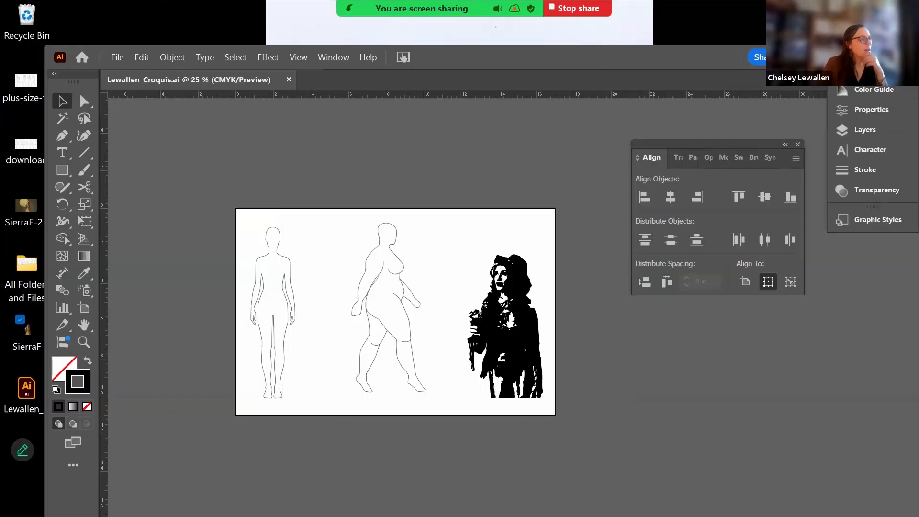